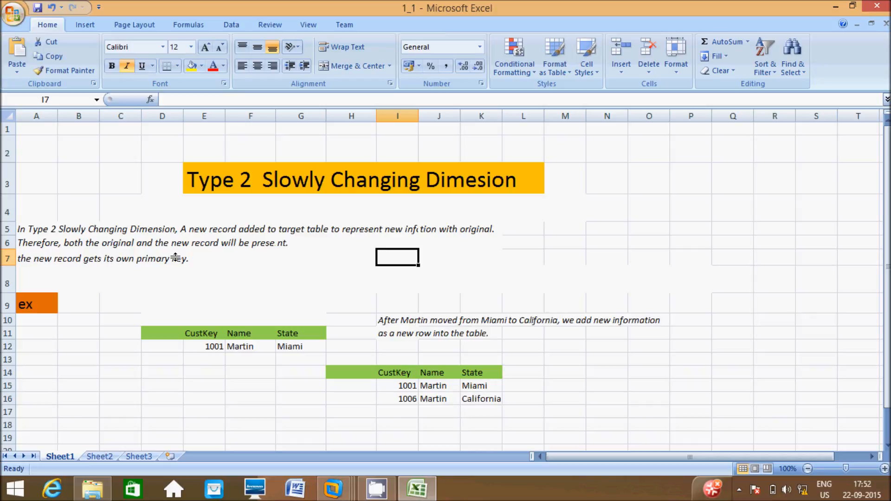
Point out the example label, the original table's CustKey, Name and State headers, and key 1001.
left_click(35, 305)
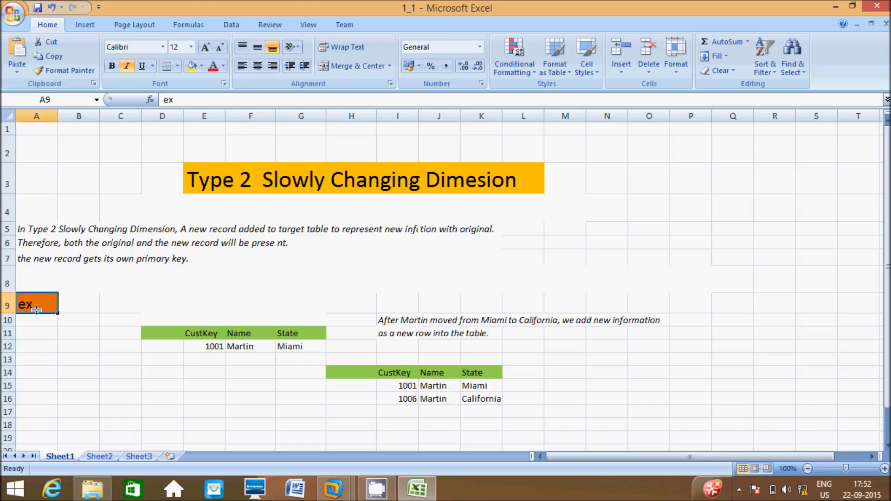
left_click(201, 335)
left_click(234, 334)
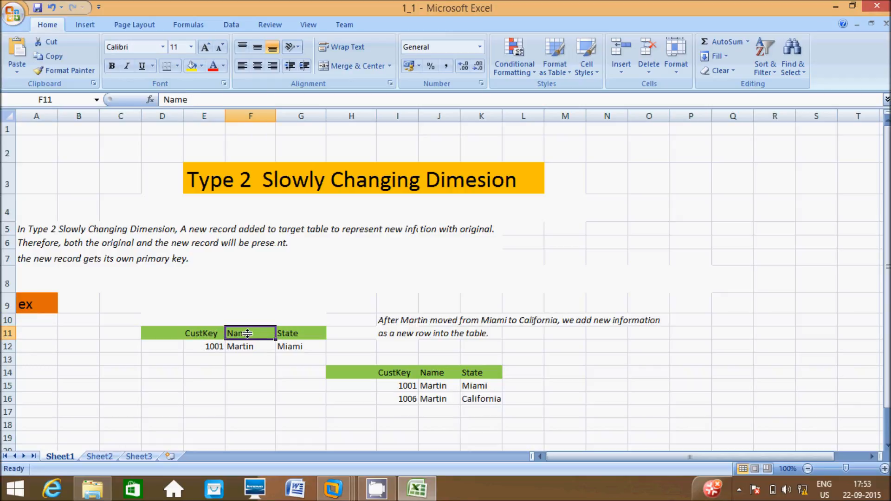
left_click(284, 335)
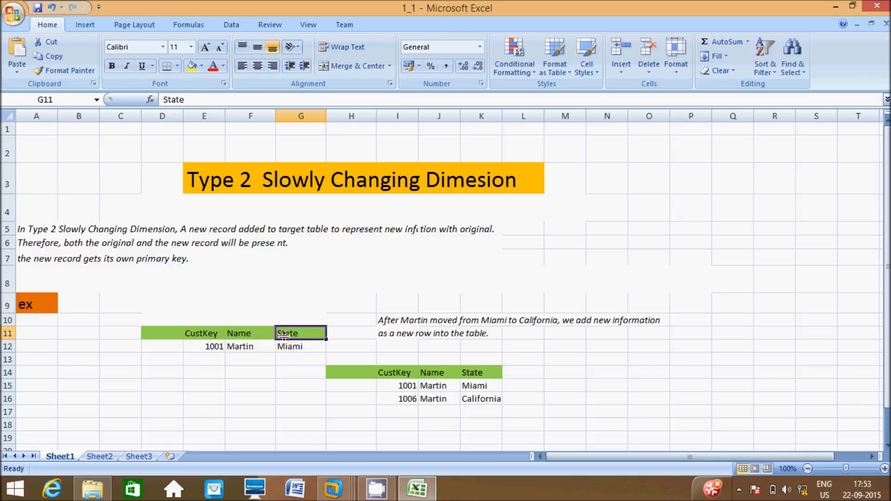
left_click(216, 347)
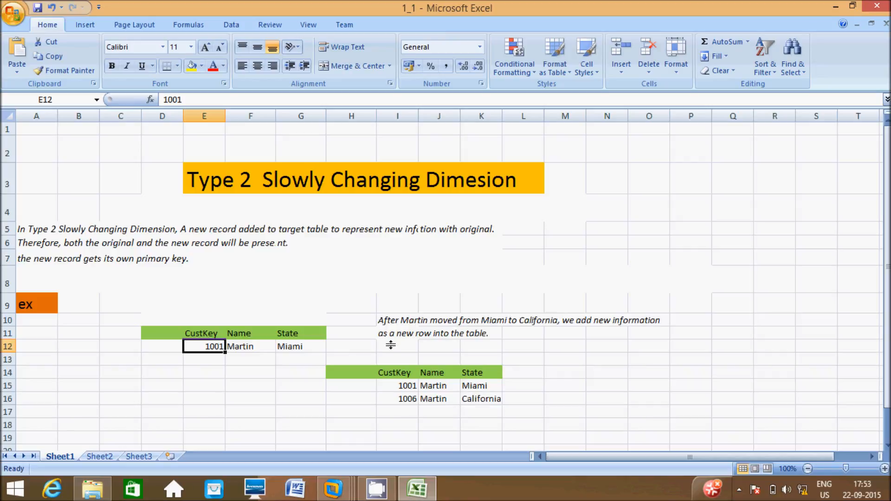
Highlight Miami, the added California row and its new key 1006 in the updated table.
left_click(472, 388)
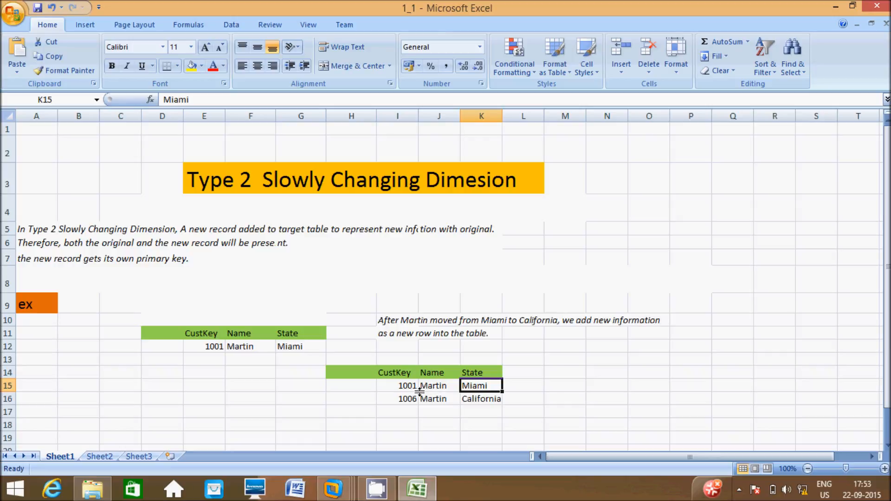
left_click(477, 401)
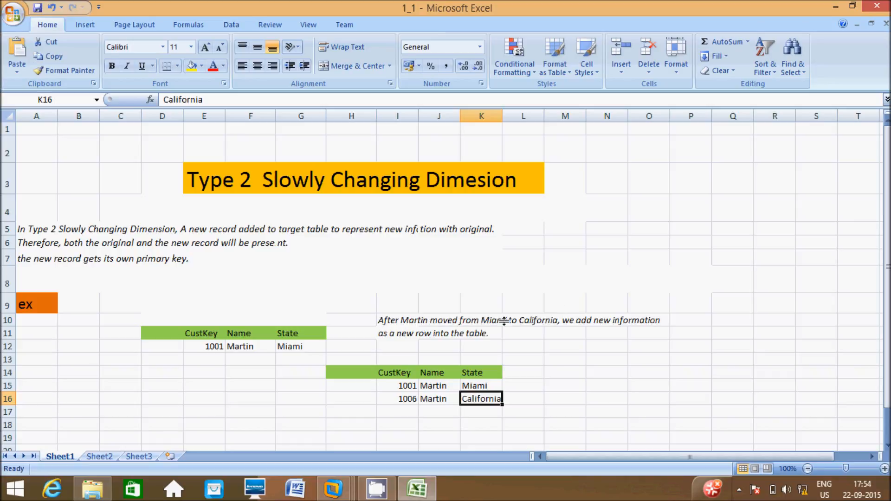
left_click(406, 398)
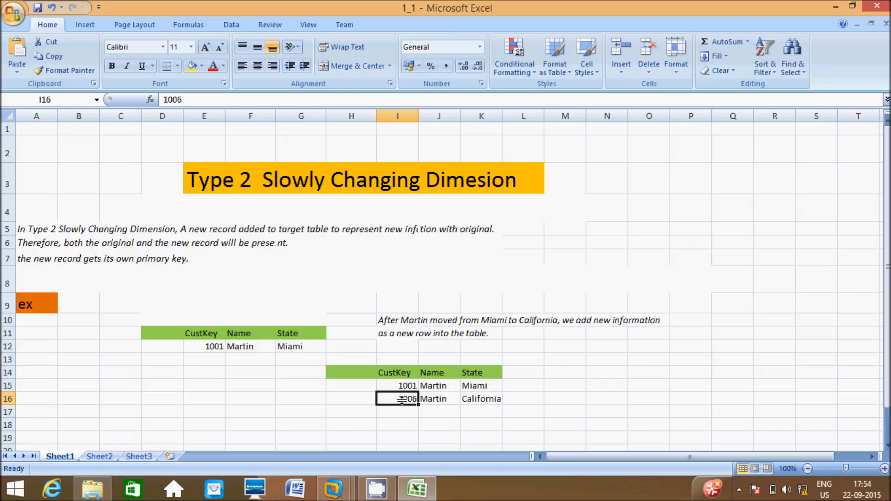
left_click(471, 386)
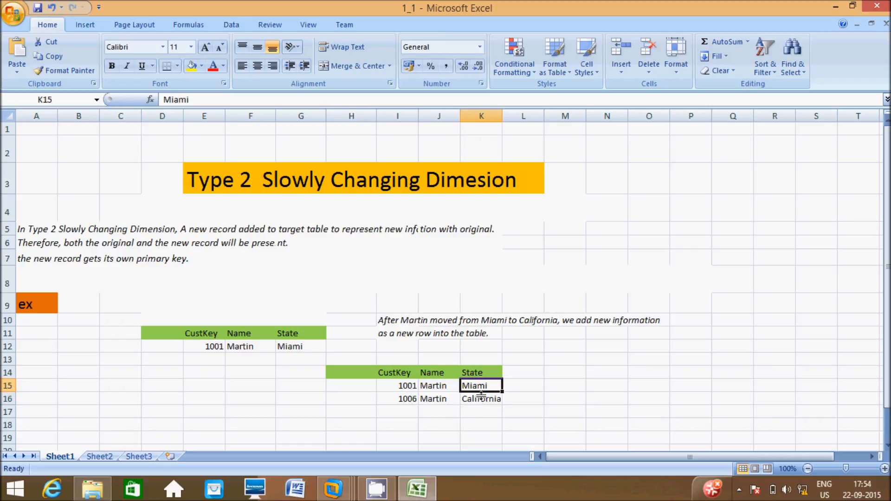
left_click(477, 399)
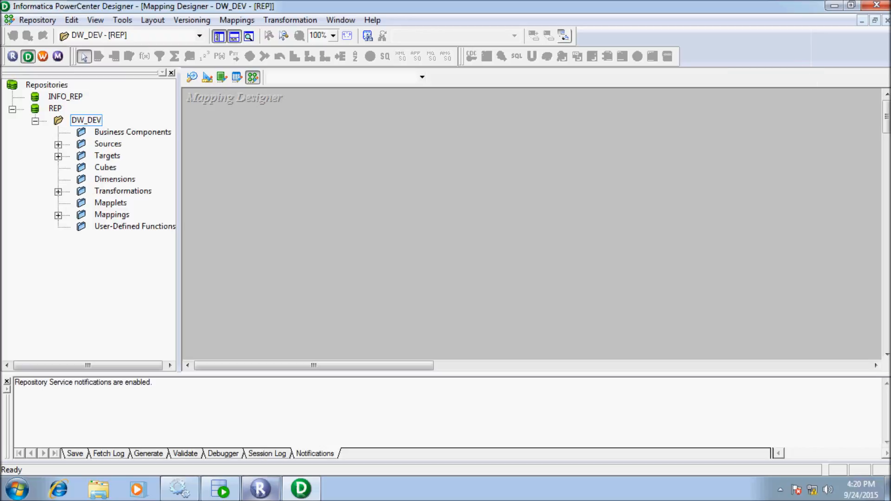
Drag HR's SCD_TYPE2_VERSION_CON into the Mapping Designer and name the mapping m_scd_type2_v_number.
double_click(108, 144)
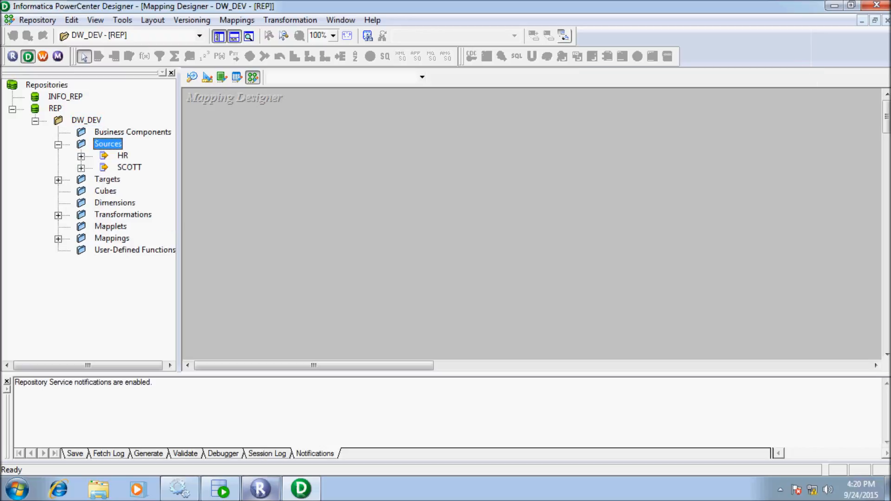
double_click(123, 155)
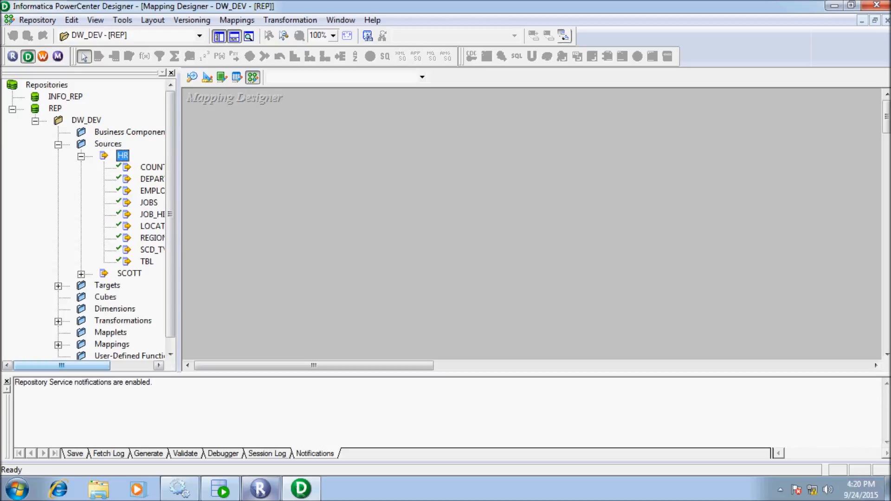
left_click_drag(62, 366, 104, 366)
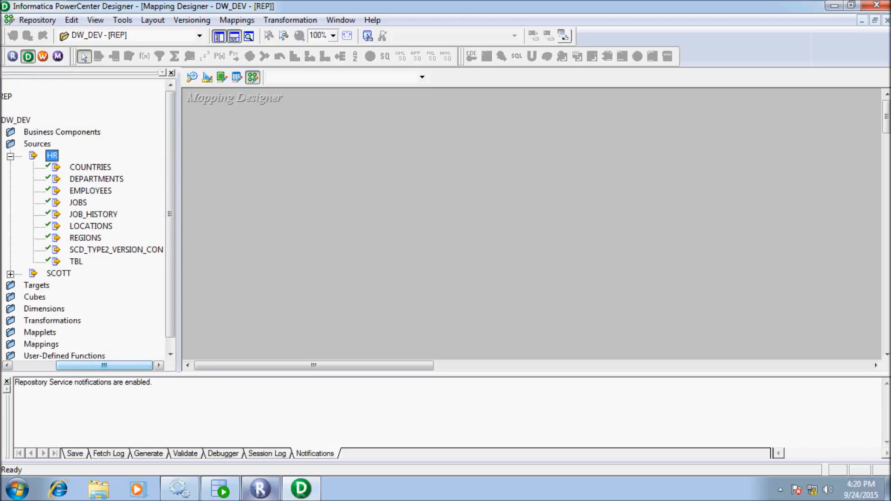
left_click_drag(116, 250, 278, 176)
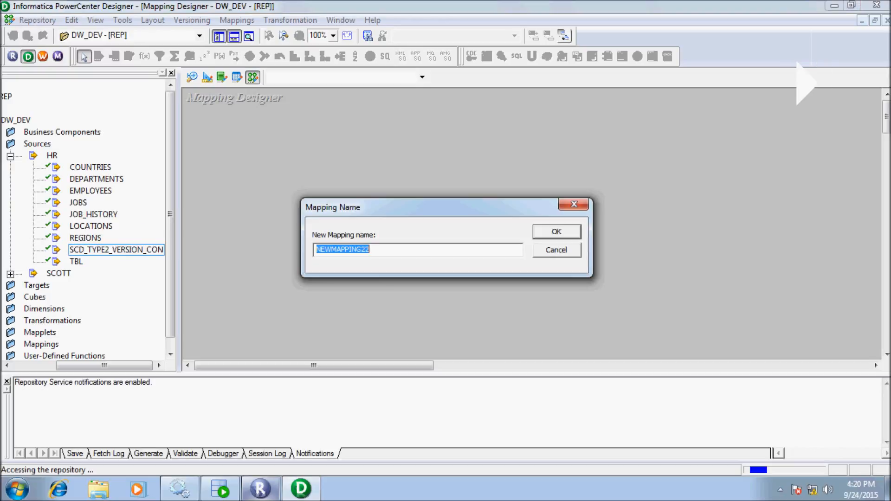
type("m_")
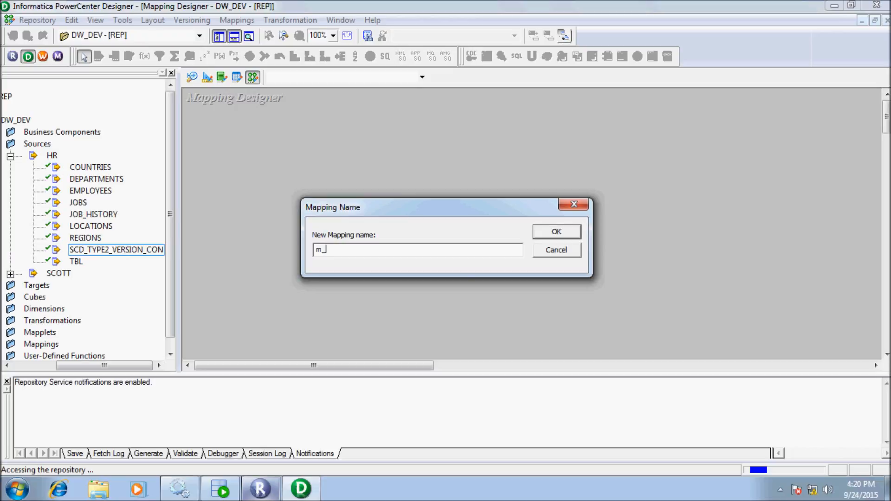
type("scd_type2_v_number")
Create the mapping, move the source and qualifier up-left, and place a Lookup transformation.
key("Return")
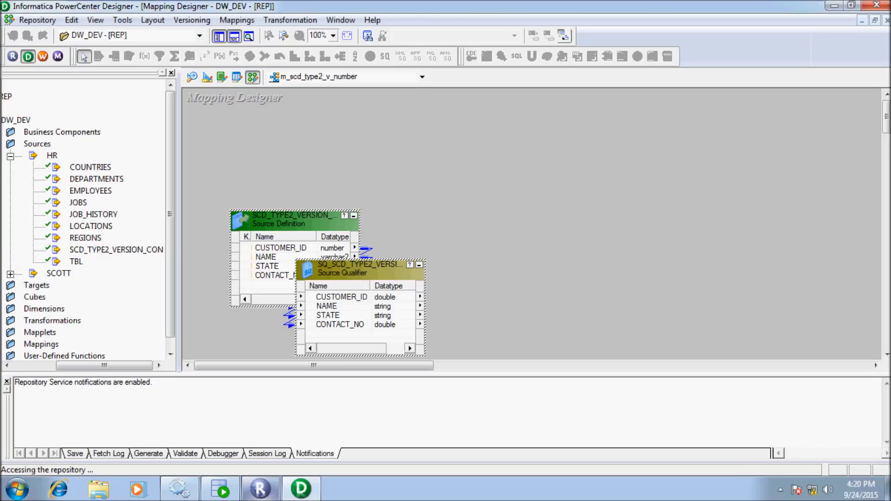
left_click_drag(293, 223, 249, 149)
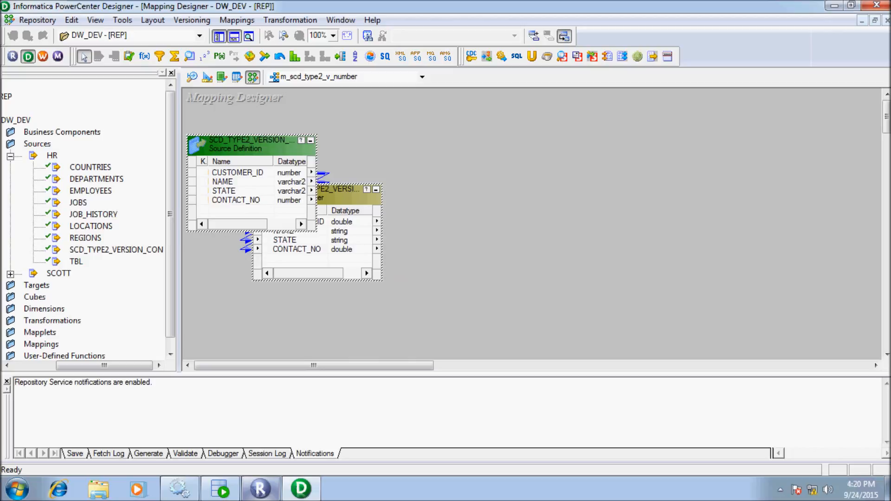
left_click(189, 56)
left_click(464, 186)
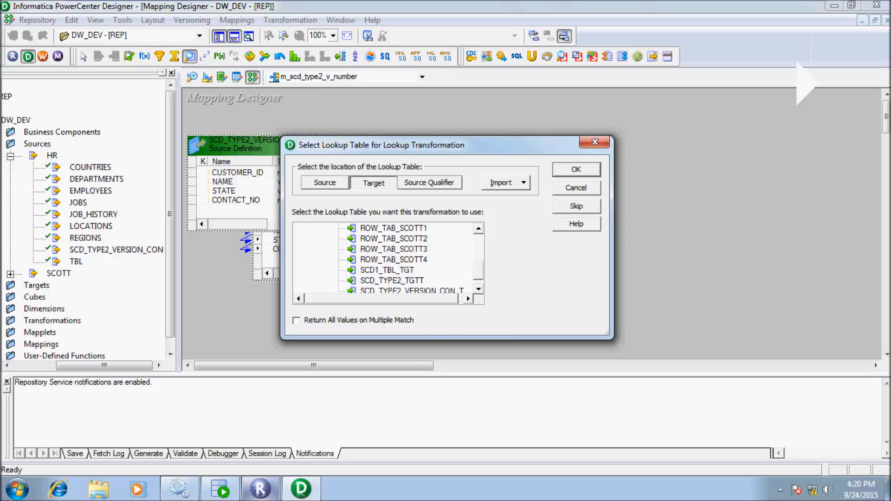
Base the lookup on target SCD_TYPE2_VERSION_CON_TGT and enlarge LKPTRANS to show all ports.
left_click(412, 291)
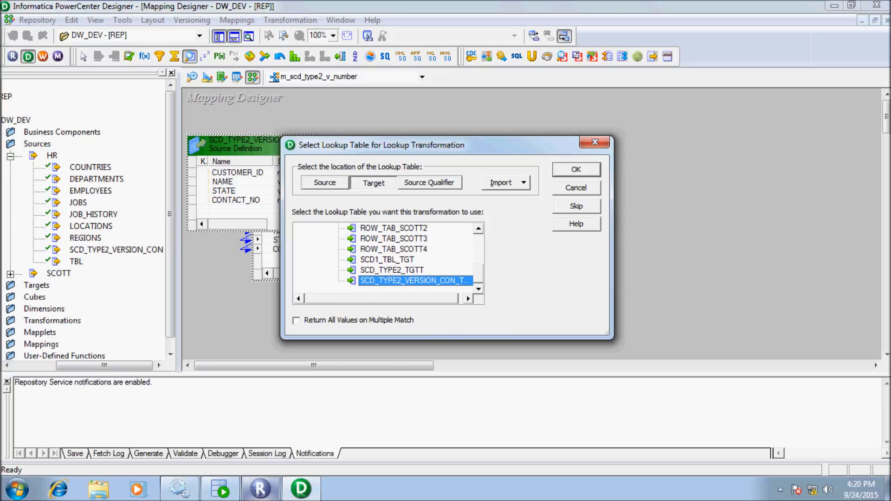
left_click(576, 170)
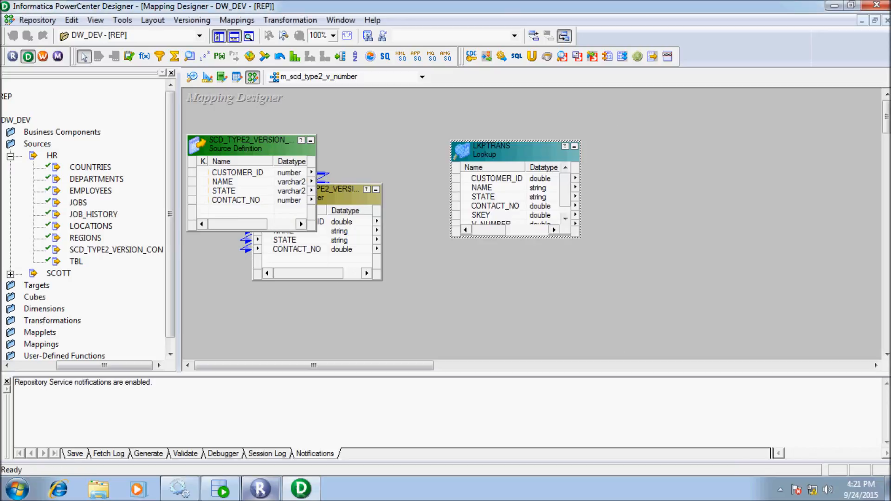
left_click_drag(515, 140, 493, 132)
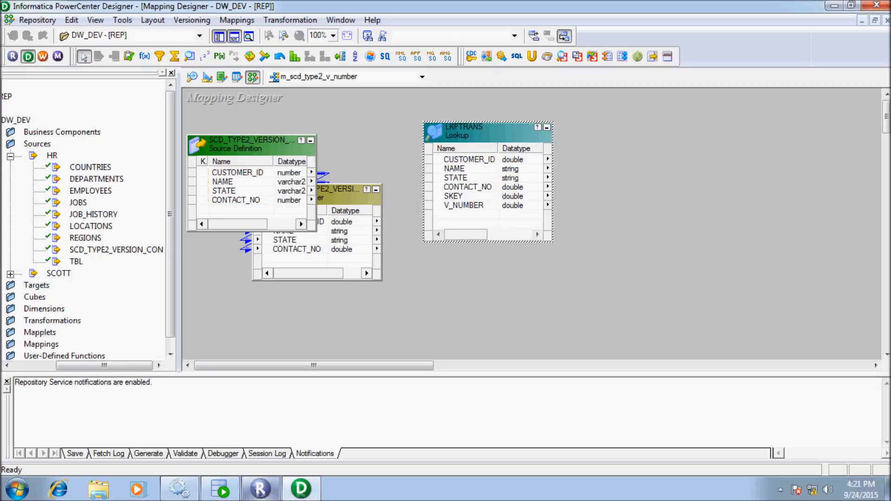
Link CUSTOMER_ID from the source qualifier into LKPTRANS.
left_click(340, 231)
left_click(299, 221)
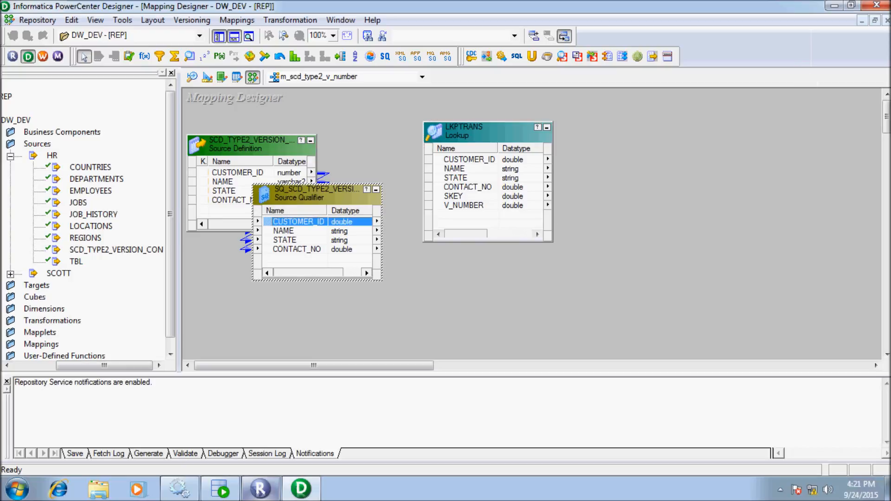
left_click_drag(300, 221, 447, 239)
left_click(470, 159)
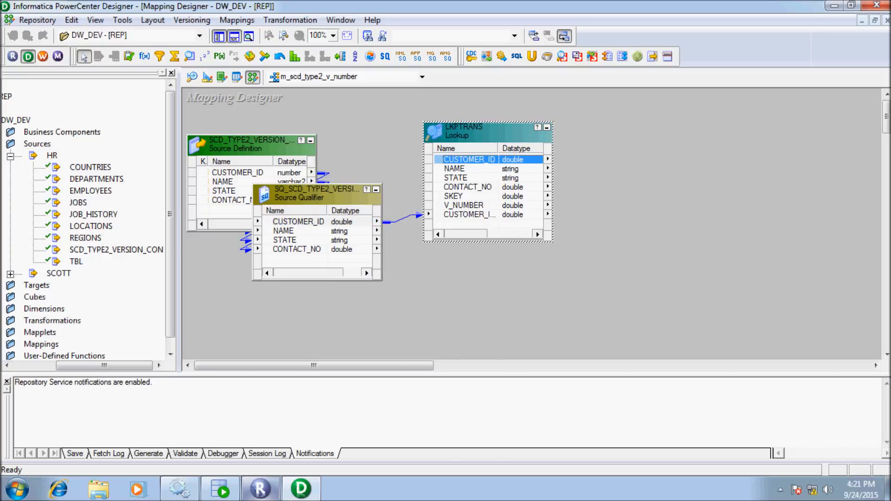
Add the lookup condition CUSTOMER_ID = CUSTOMER_ID1 to LKPTRANS and open its Lookup Sql Override editor.
double_click(483, 132)
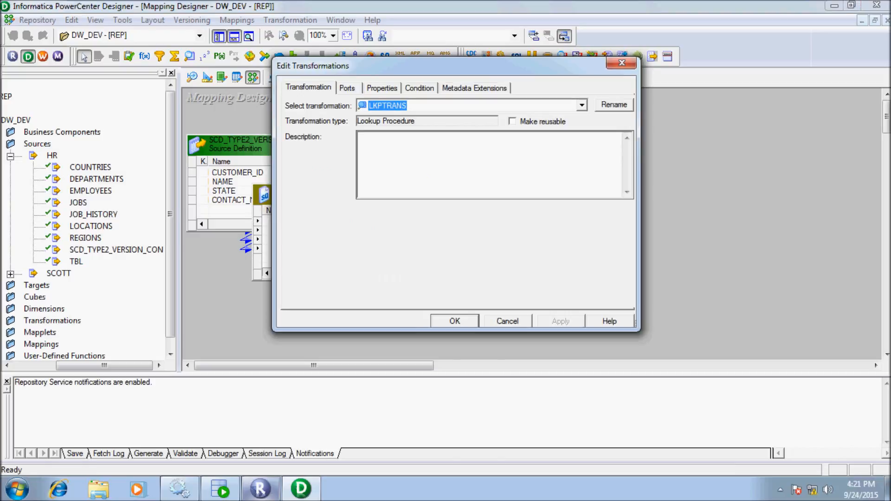
left_click(420, 88)
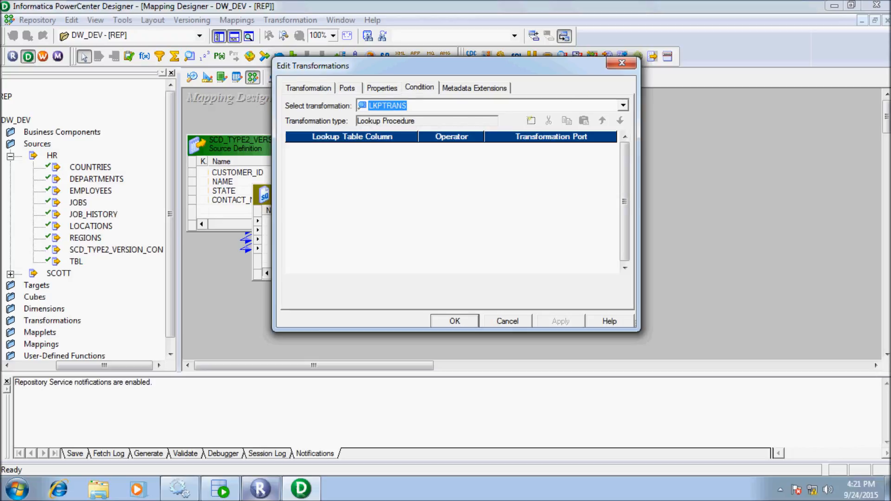
left_click(531, 120)
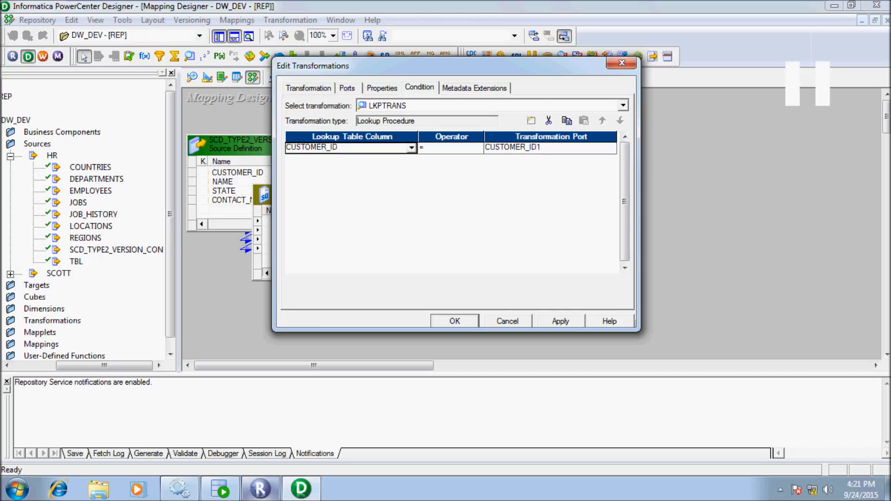
left_click(382, 88)
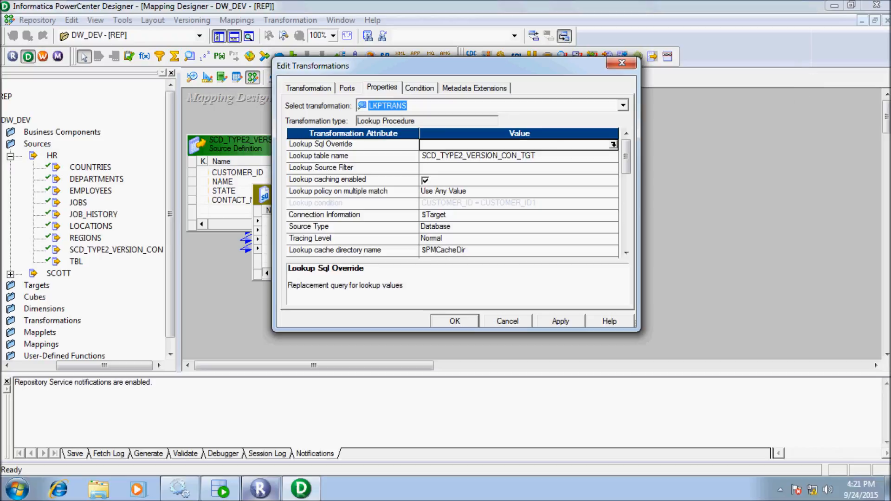
left_click(614, 145)
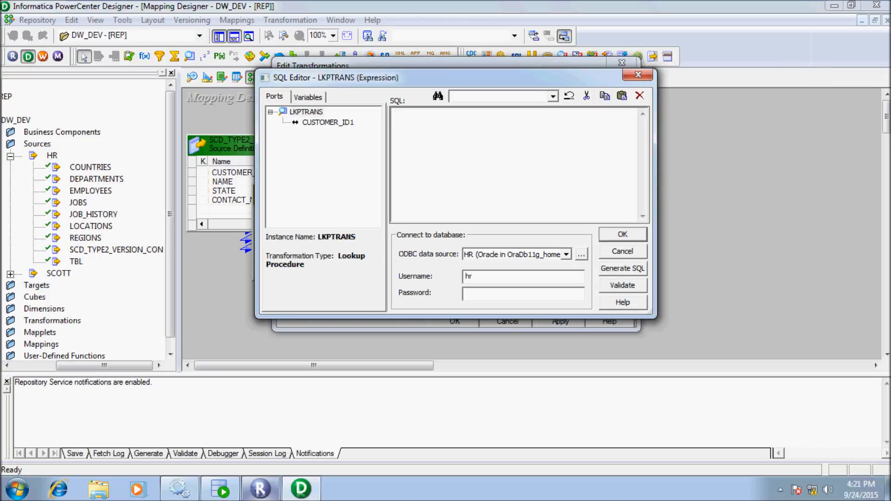
Generate the default lookup SELECT and start a 'WHERE (' line below the FROM clause.
left_click(623, 269)
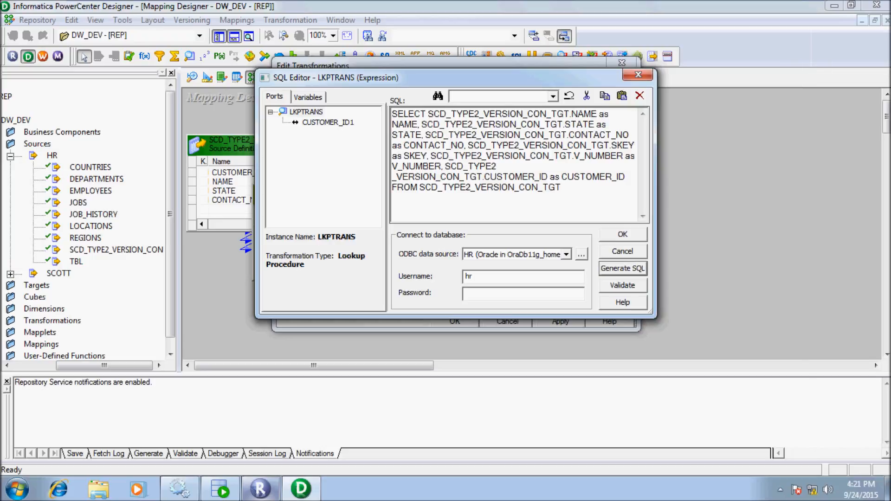
left_click(562, 188)
key("Return")
key("Return")
type("WHERE")
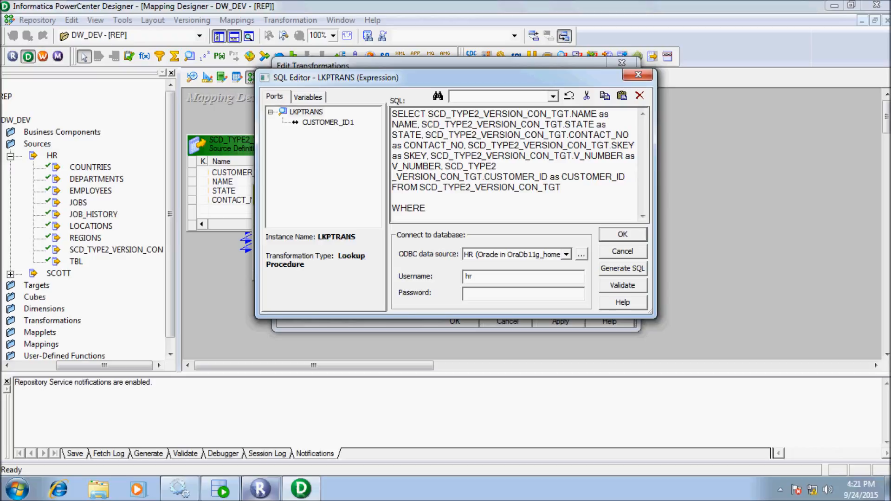
type(" (")
Complete the filter as WHERE ( CUSTOMER_ID , V_NUMBER) IN using copied column names.
left_click_drag(632, 178, 562, 177)
key("ctrl+c")
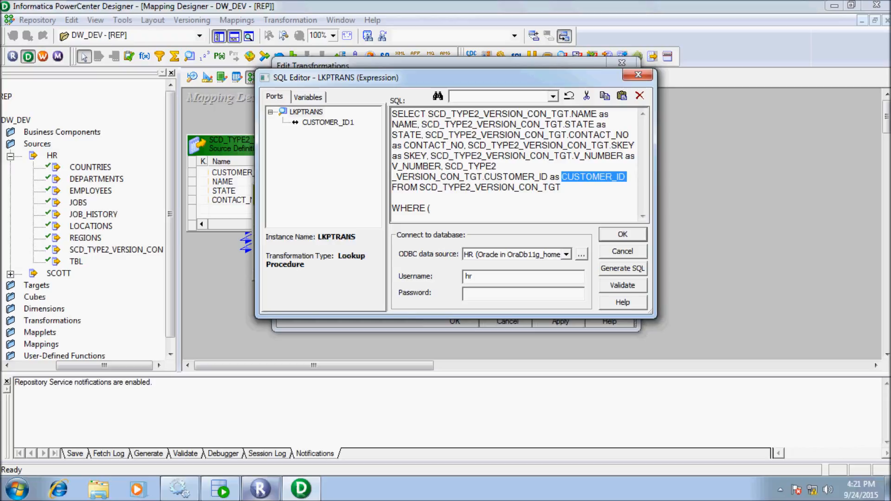
left_click(431, 208)
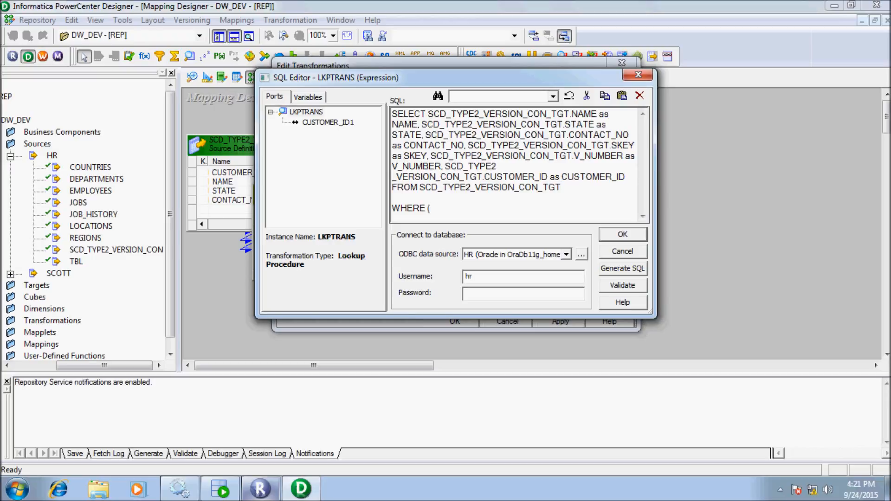
key("ctrl+v")
type(".")
left_click(441, 166)
key("shift+Left")
key("shift+Left")
key("shift+Left")
key("shift+Left")
key("shift+Left")
key("shift+Left")
key("shift+Left")
key("shift+Left")
key("ctrl+c")
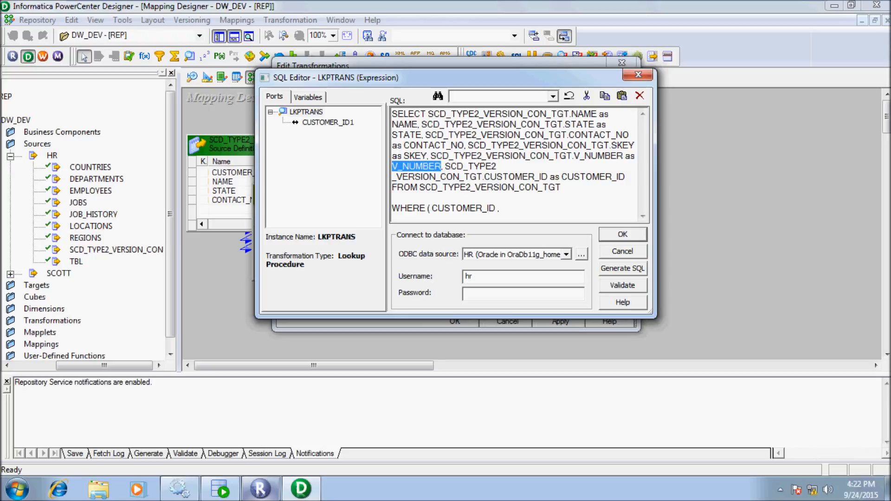
left_click(502, 209)
key("ctrl+v")
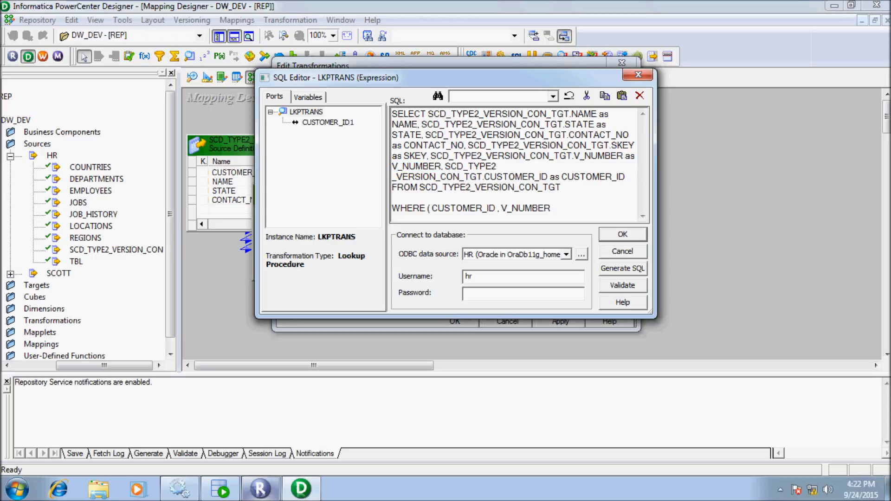
type(") IN")
Start the subquery as (SELECT CUSTOMER_ID, MAX(V_NUMBER).
key("Return")
type("(SE")
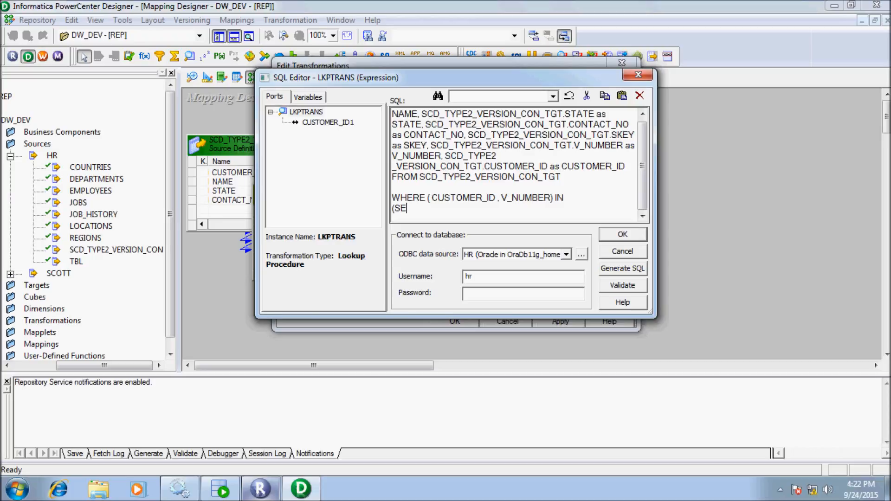
type("LECT")
left_click_drag(551, 198, 432, 199)
key("ctrl+c")
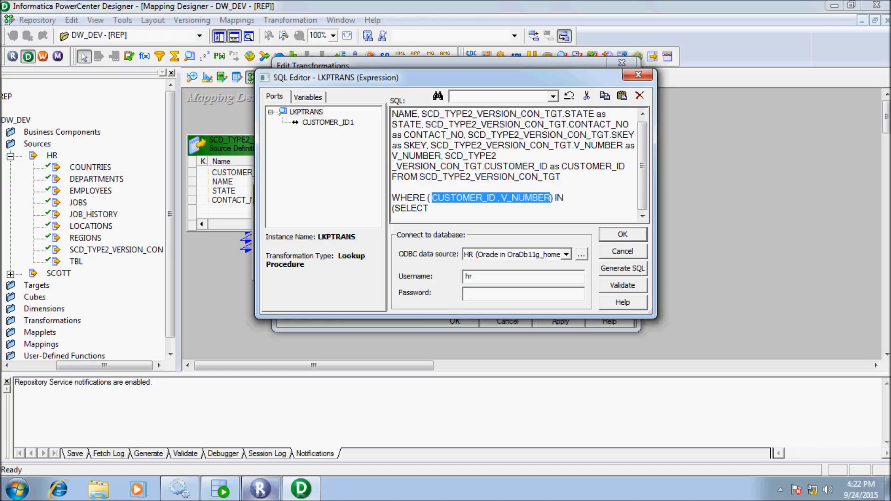
left_click(432, 209)
key("ctrl+v")
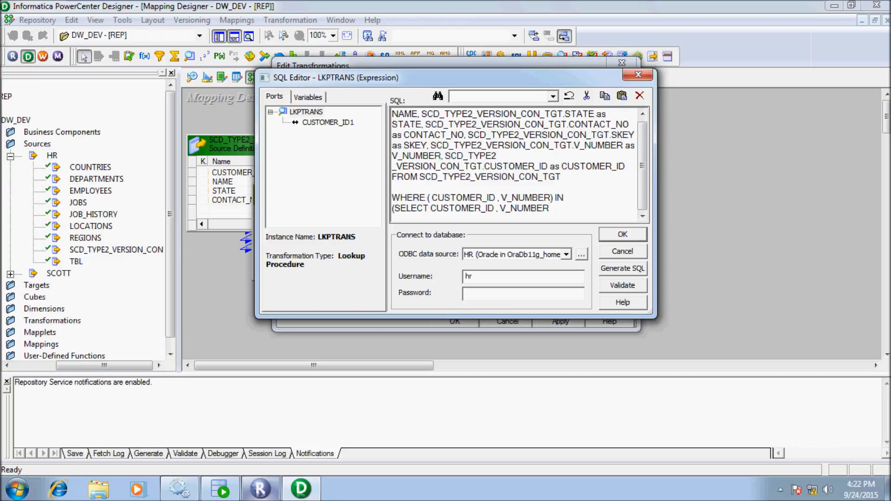
key("Left")
key("Left")
key("Left")
key("Left")
key("Left")
key("Left")
key("Left")
key("Left")
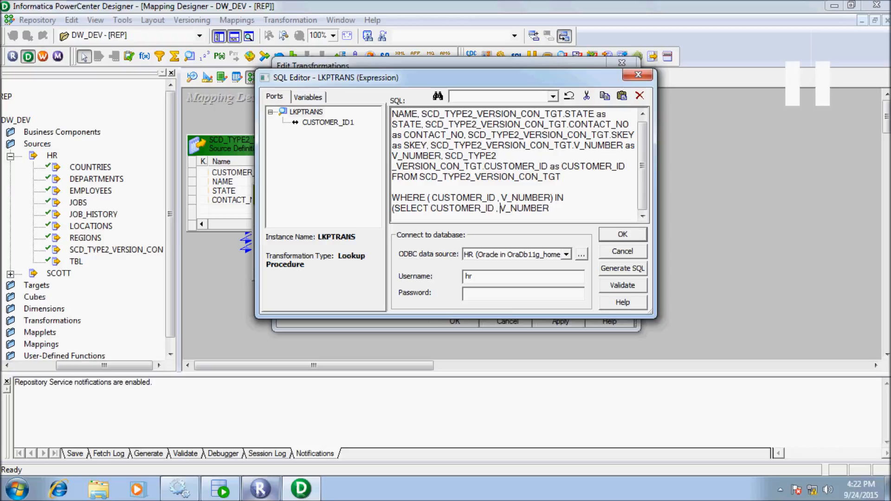
type("MAX")
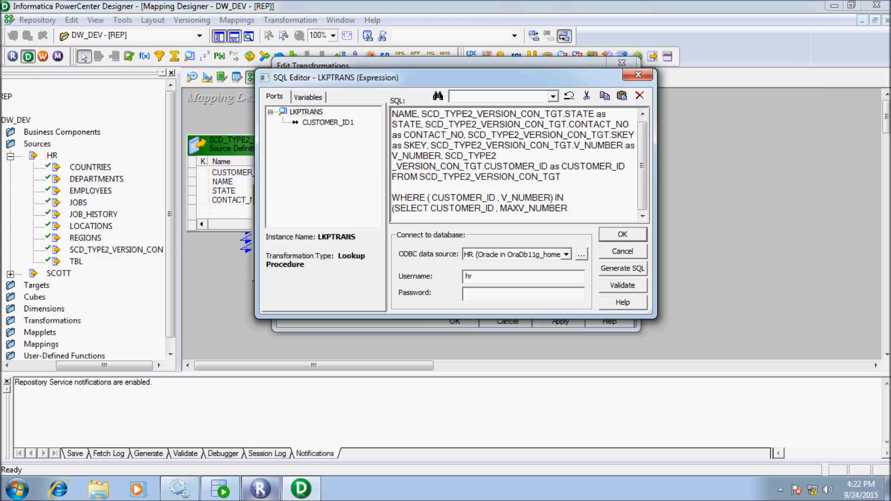
type("(")
type(")")
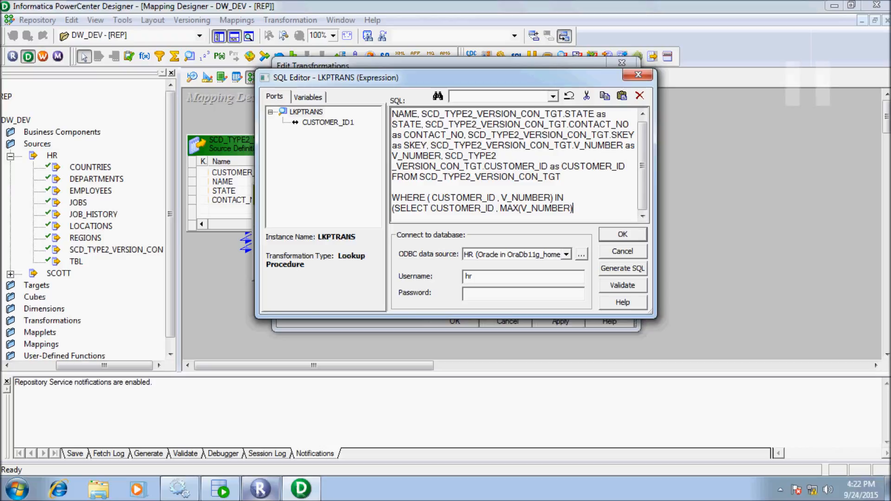
Add FROM SCD_TYPE2_VERSION_CON_TGT to the subquery.
key("Return")
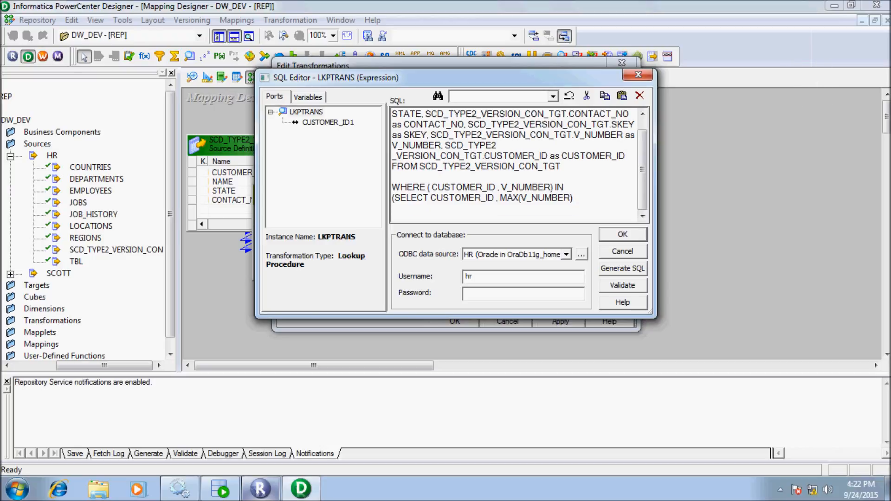
type("FROM")
left_click_drag(562, 166, 419, 166)
key("ctrl+c")
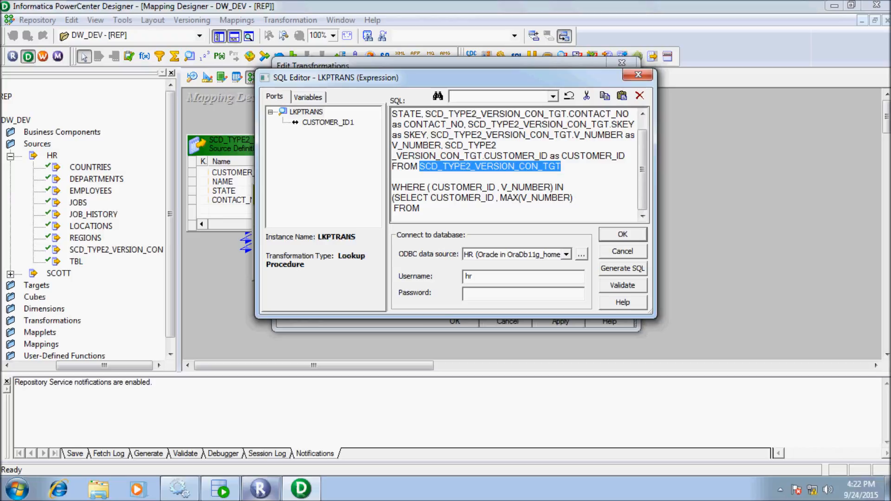
left_click(422, 209)
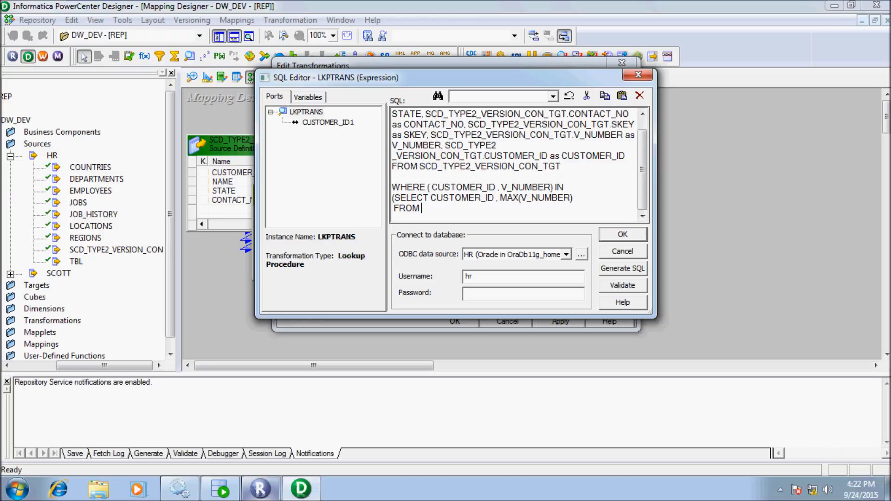
key("ctrl+v")
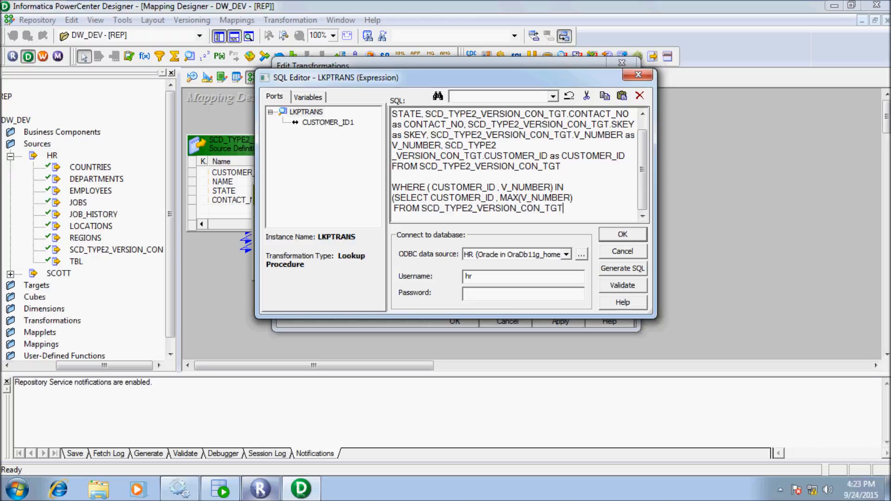
Finish the subquery with GROUP BY CUSTOMER_ID and a closing bracket.
key("Return")
type("GR")
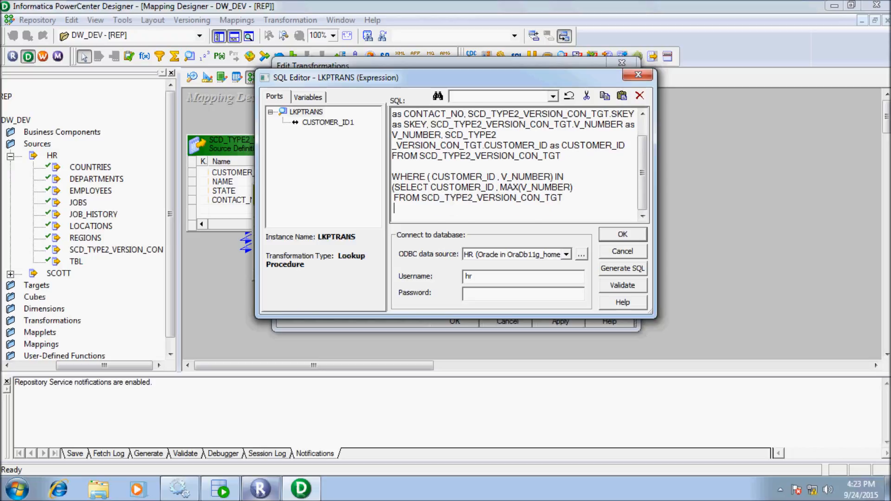
type("OUP BY")
left_click_drag(495, 187, 431, 187)
key("ctrl+c")
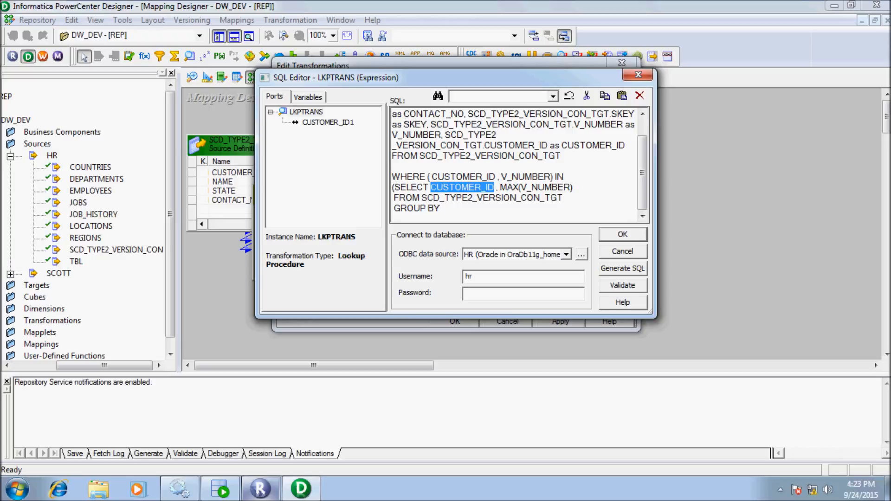
left_click(443, 208)
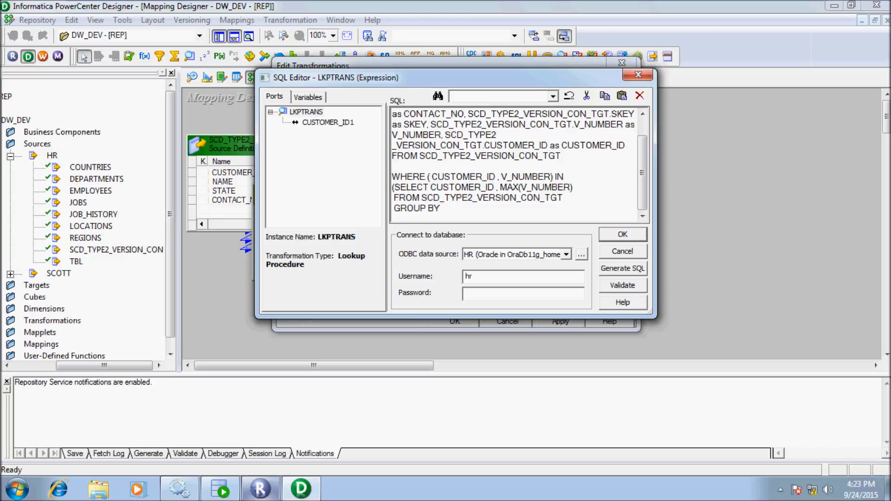
key("ctrl+v")
type(")")
Enter the database password, validate the lookup query, and apply the LKPTRANS changes.
left_click(482, 293)
type("hr")
left_click(622, 285)
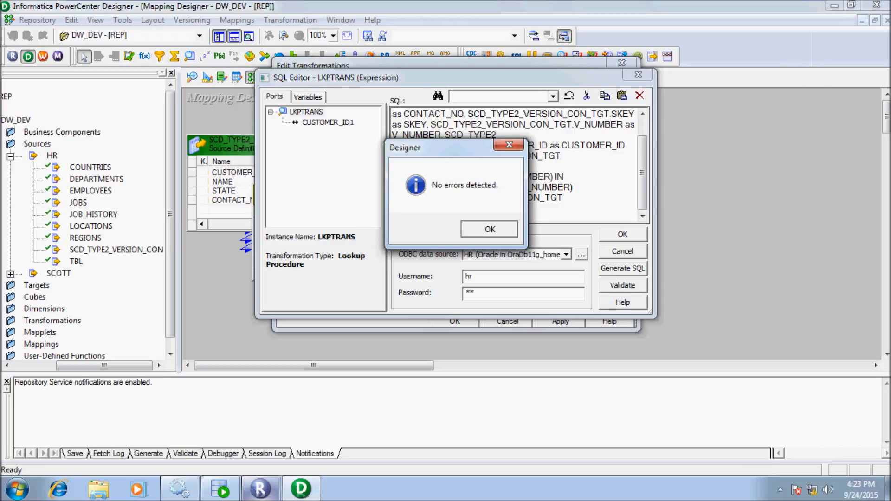
key("Return")
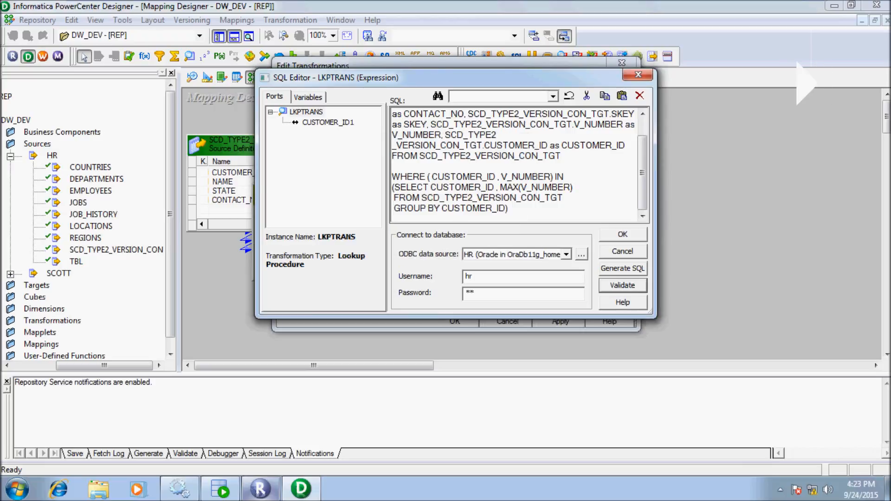
left_click(622, 235)
left_click(561, 321)
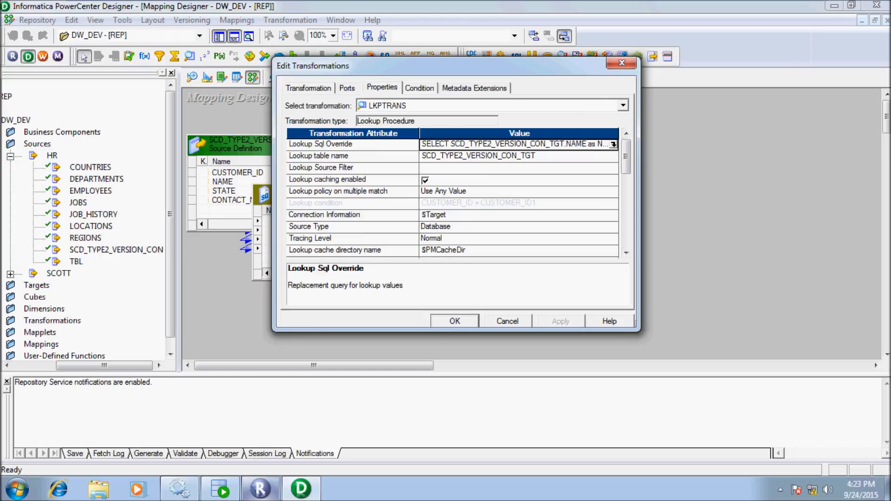
key("Return")
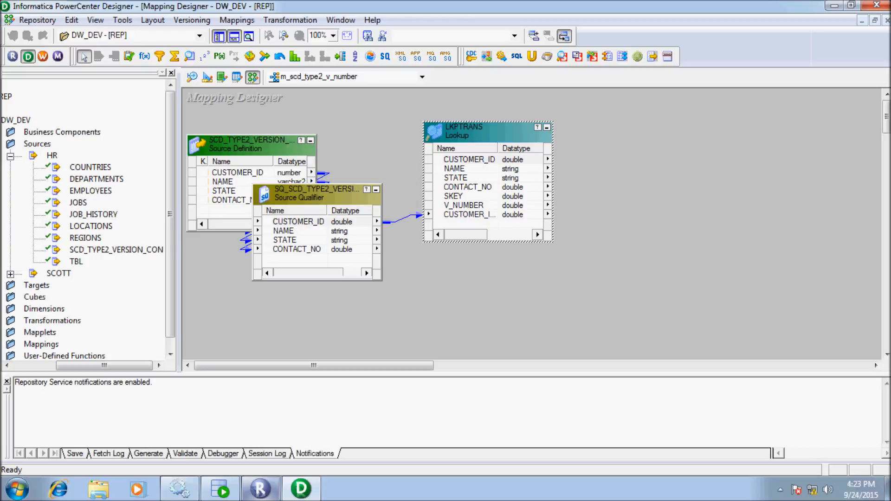
Move LKPTRANS up-left and draw a new EXPTRANS Expression transformation beside it.
left_click_drag(314, 365, 340, 365)
left_click_drag(408, 132, 395, 111)
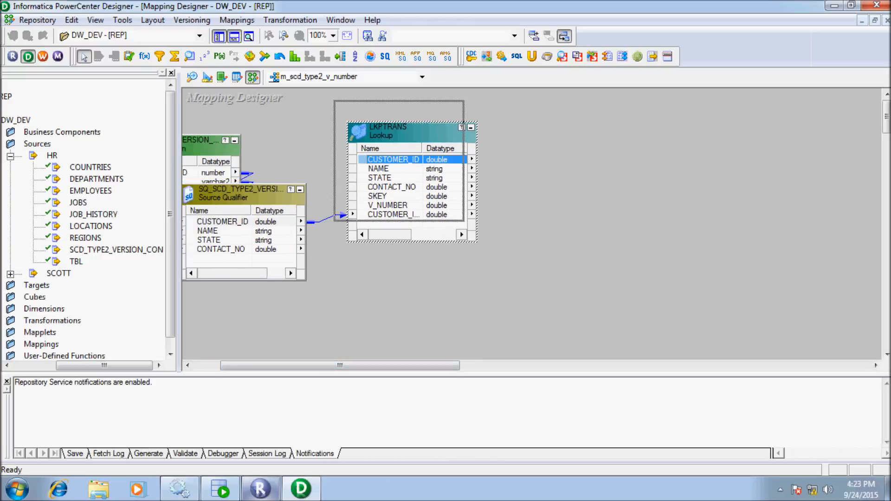
left_click(145, 56)
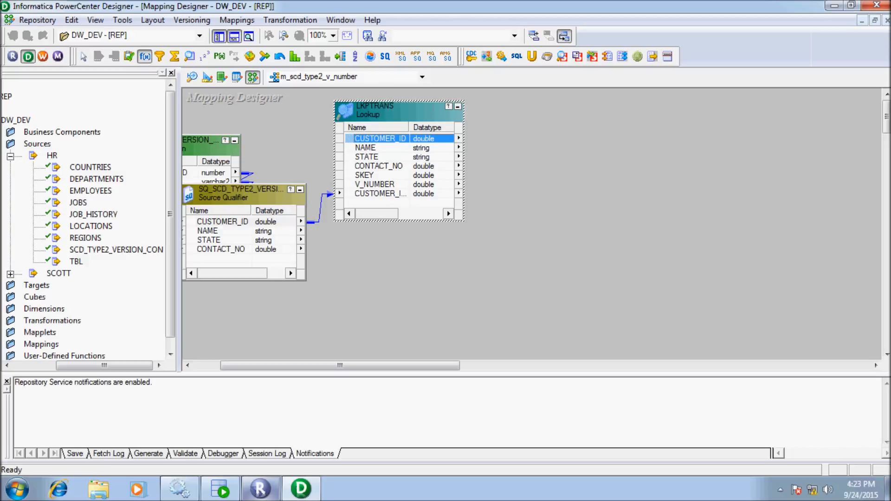
left_click_drag(493, 101, 629, 320)
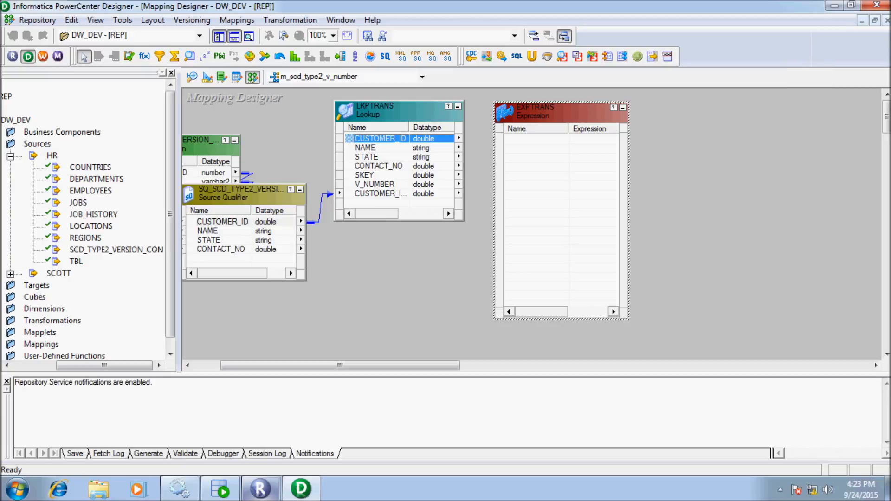
Link all four source qualifier ports into EXPTRANS.
left_click(207, 231)
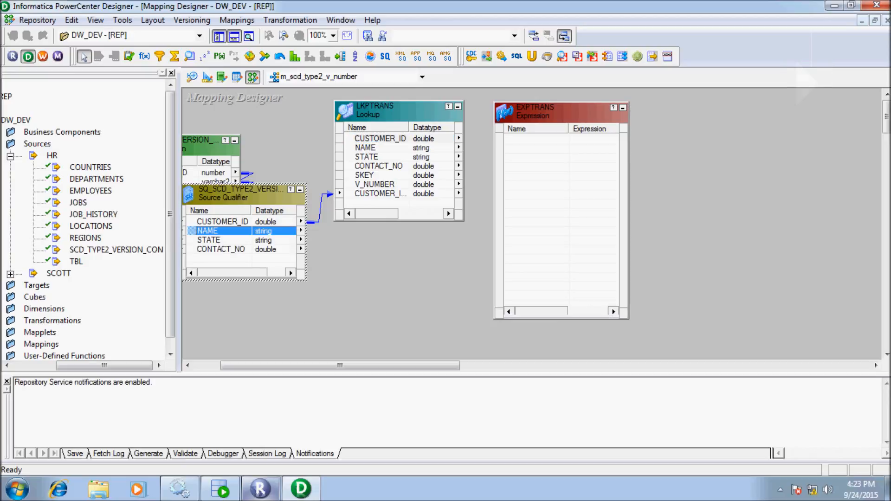
right_click(232, 231)
left_click(257, 237)
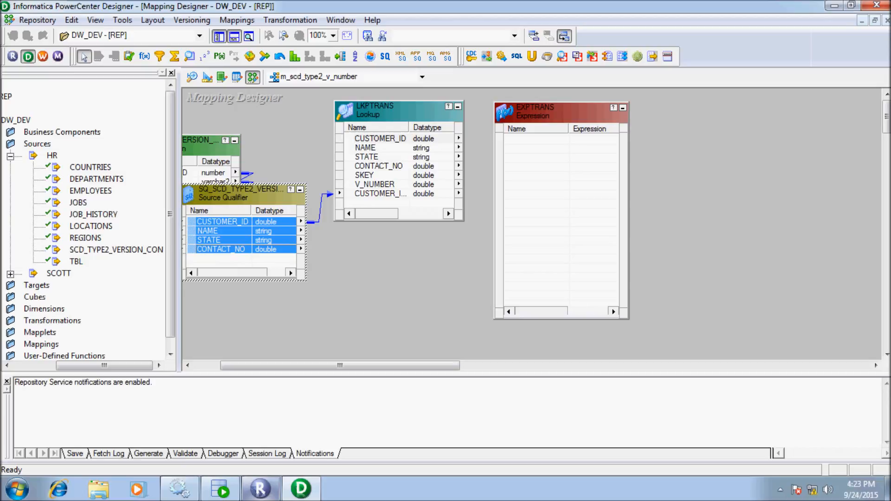
left_click_drag(222, 231, 561, 148)
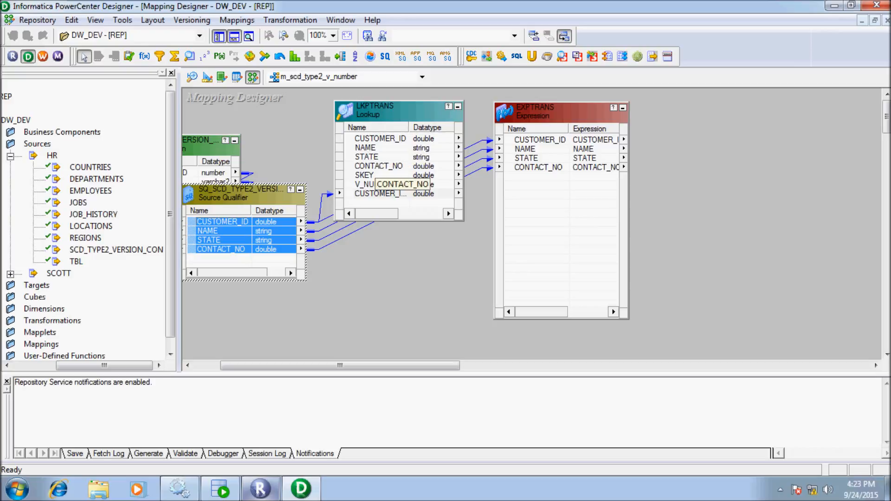
Pass the lookup's SKEY, V_NUMBER, STATE and CONTACT_NO ports into EXPTRANS.
left_click(380, 194)
left_click(379, 167)
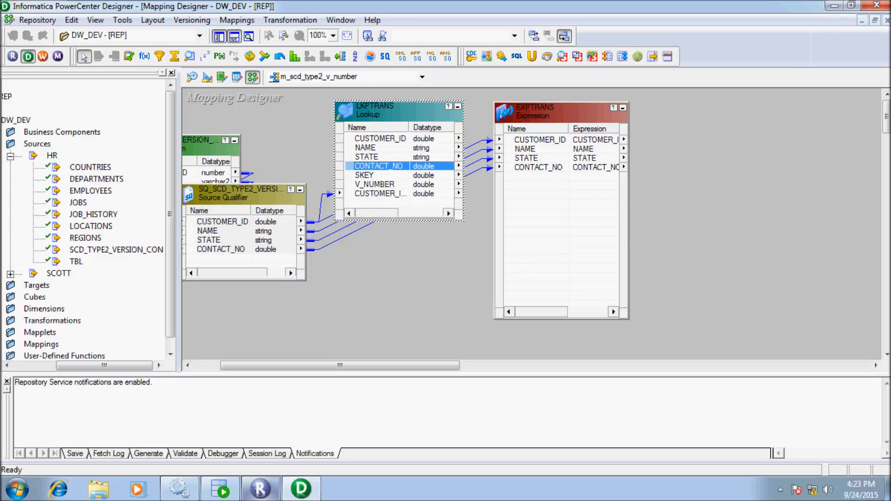
left_click(365, 176)
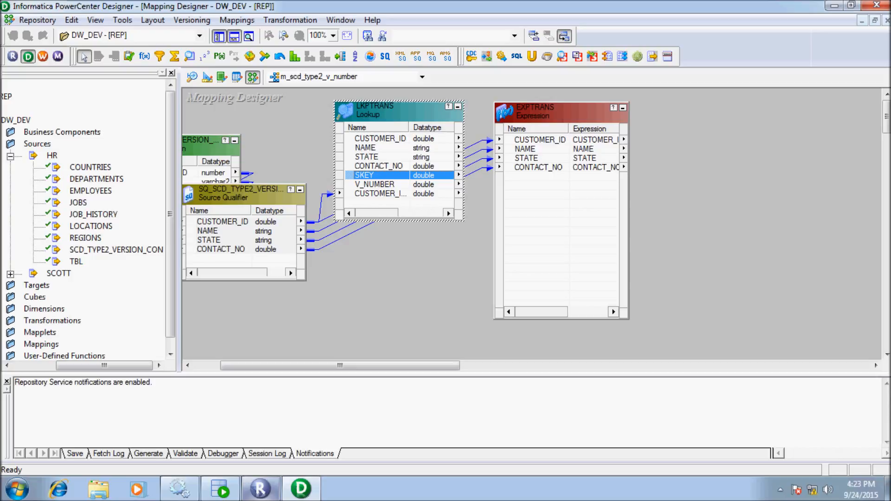
left_click(375, 184, "ctrl")
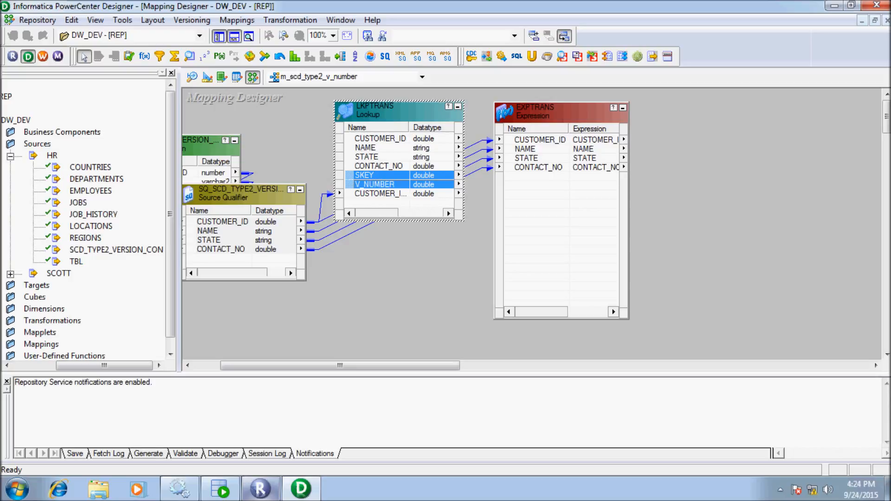
left_click_drag(375, 185, 522, 192)
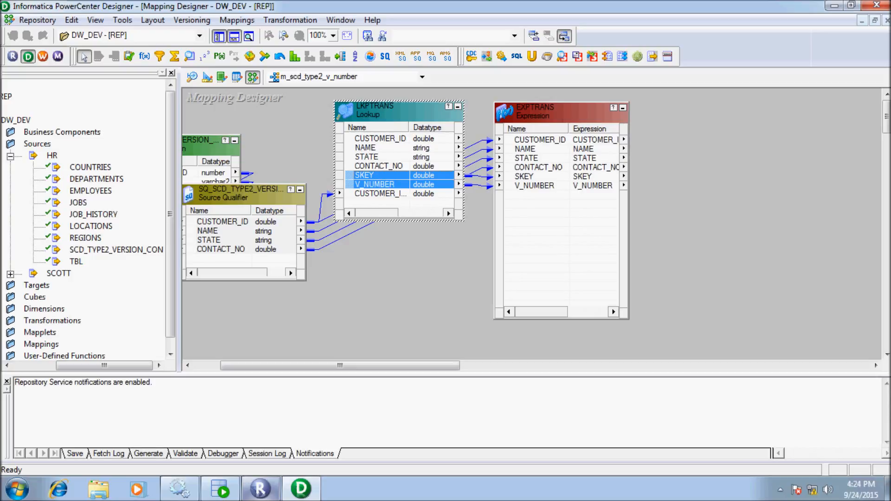
left_click(366, 148)
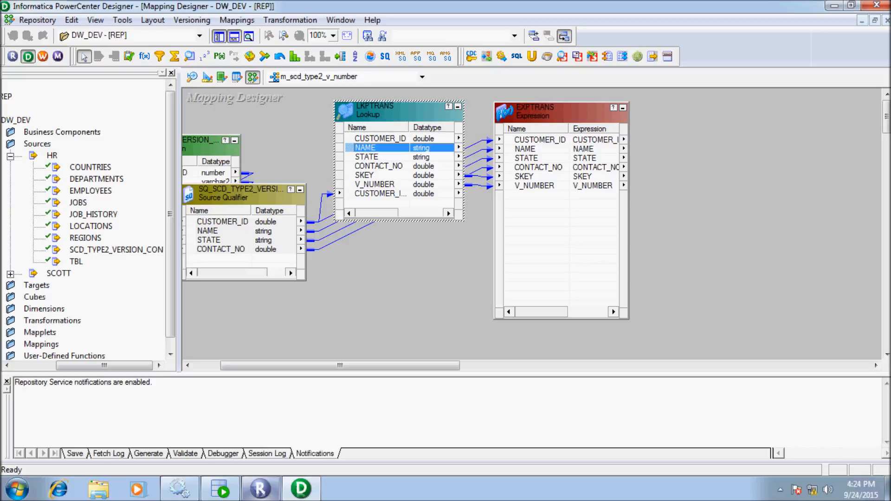
left_click(366, 157)
left_click(378, 166, "ctrl")
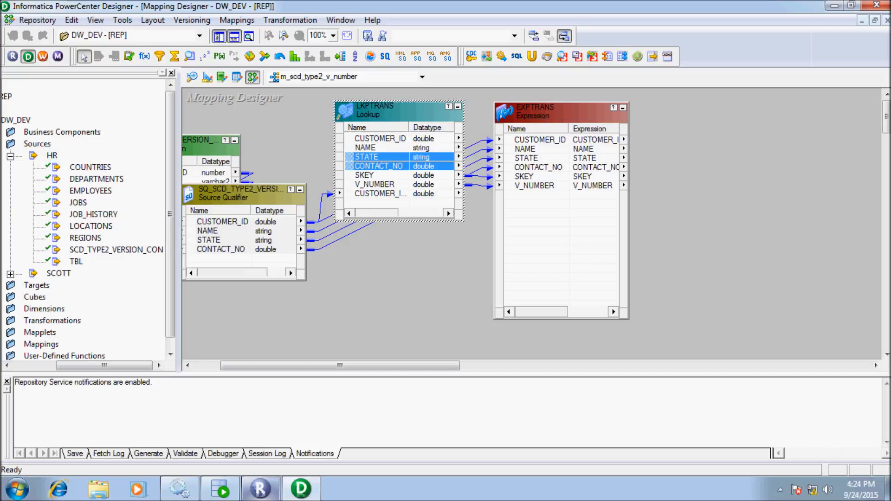
left_click_drag(378, 166, 534, 205)
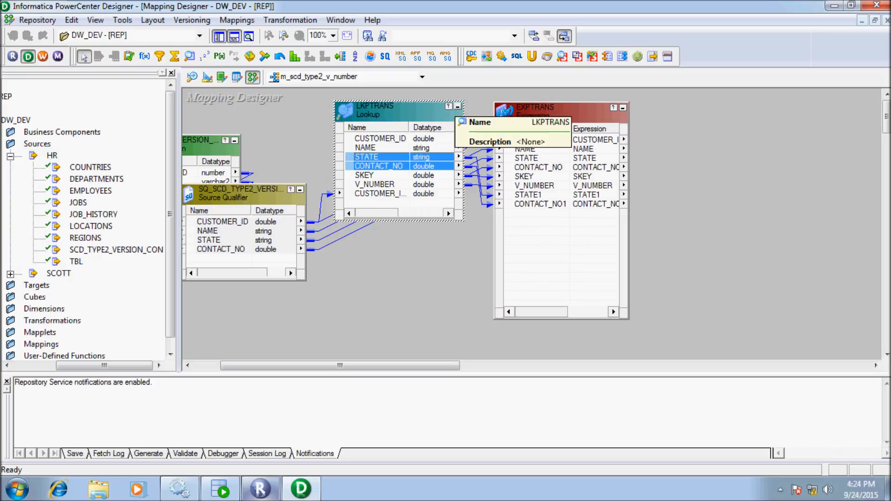
Collapse LKPTRANS to an icon and open EXPTRANS for editing.
left_click(457, 107)
left_click_drag(561, 111, 517, 117)
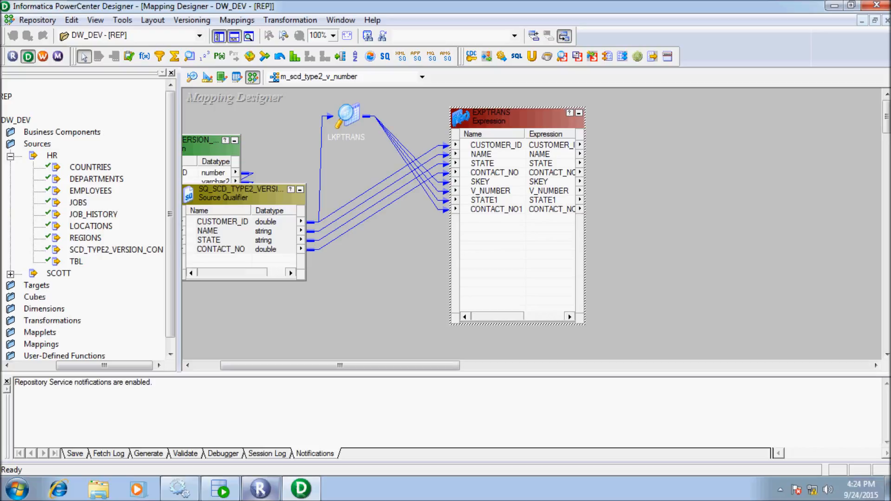
double_click(517, 117)
Rename ports STATE1 and CONTACT_NO1 to STATE_lkp and CONTACT_NO_lkp.
left_click(347, 88)
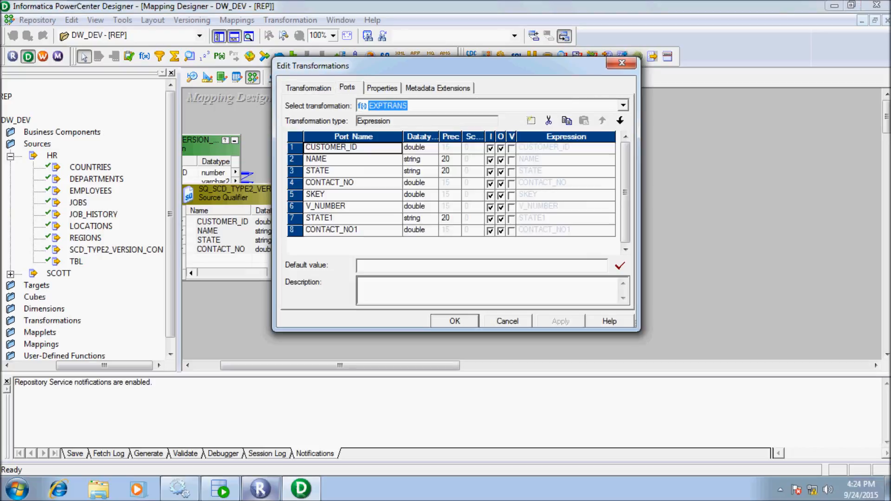
left_click(353, 218)
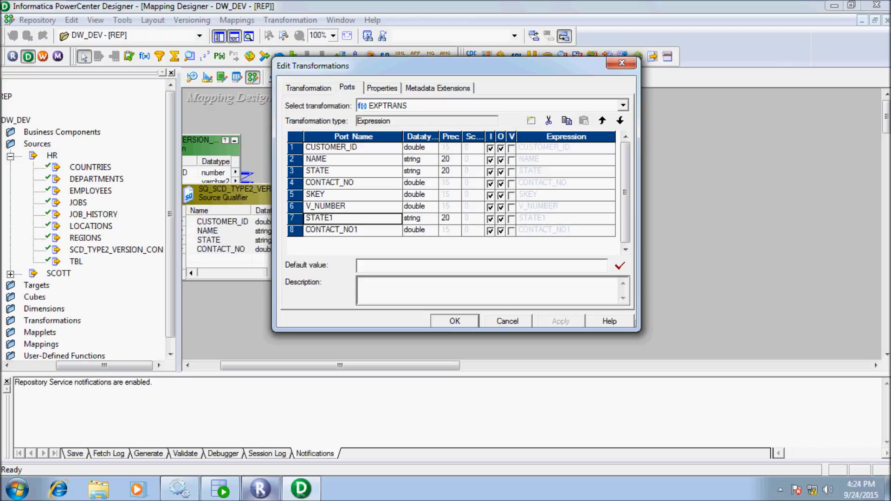
left_click(346, 218)
key("BackSpace")
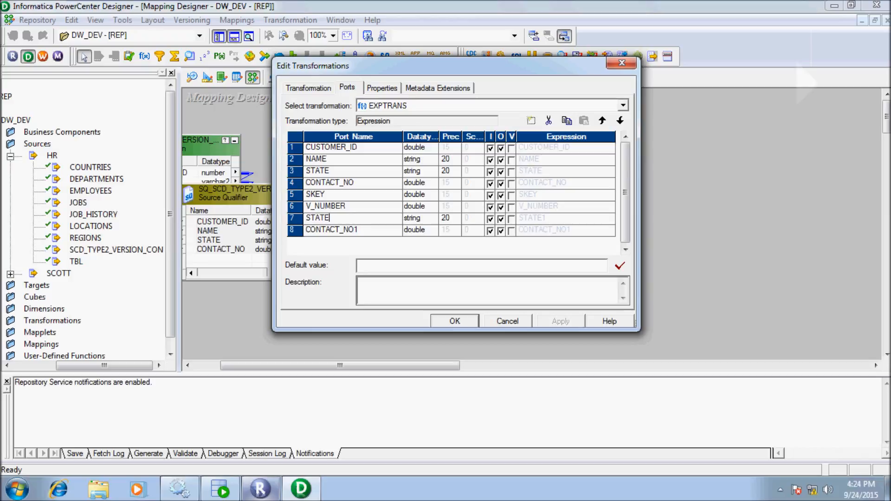
type("_lkp")
left_click(360, 231)
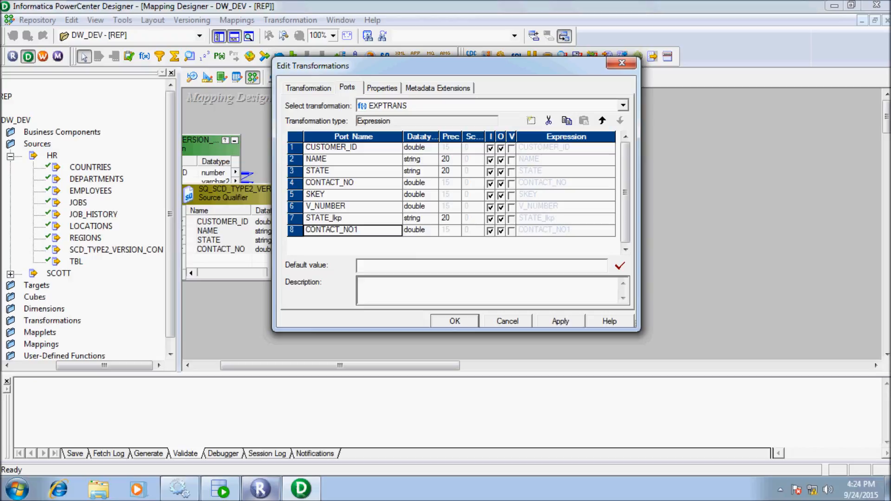
left_click(360, 230)
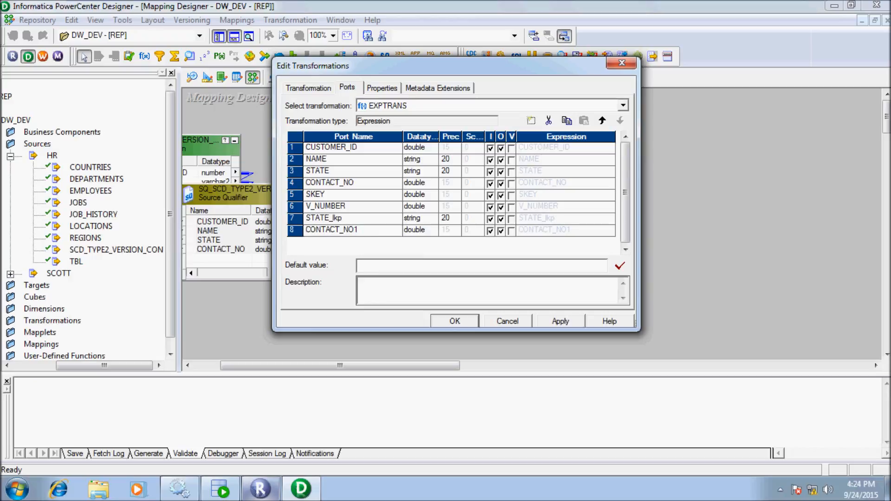
key("BackSpace")
type("_lkp")
Add a new double port named signOf.
left_click(532, 121)
left_click(425, 242)
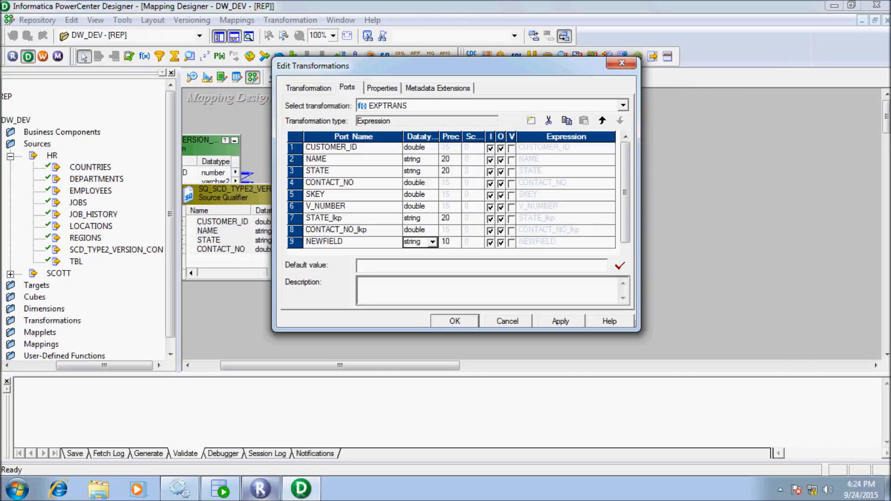
left_click(431, 243)
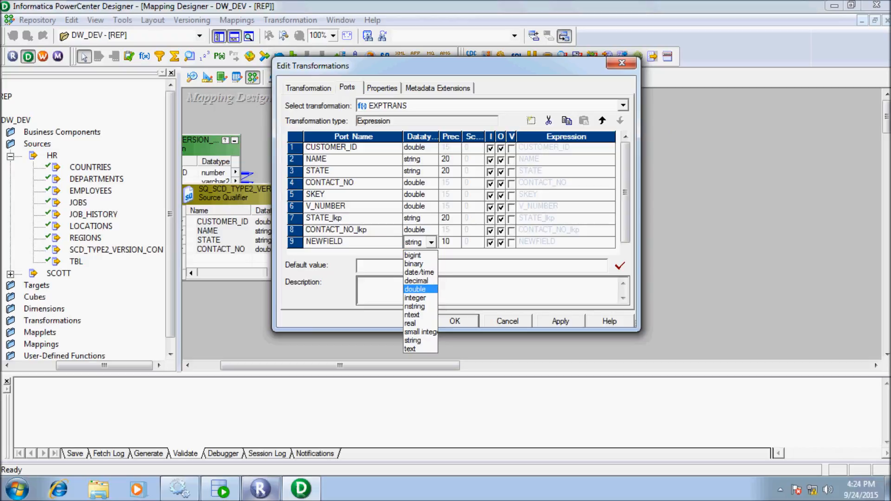
left_click(415, 289)
left_click(345, 242)
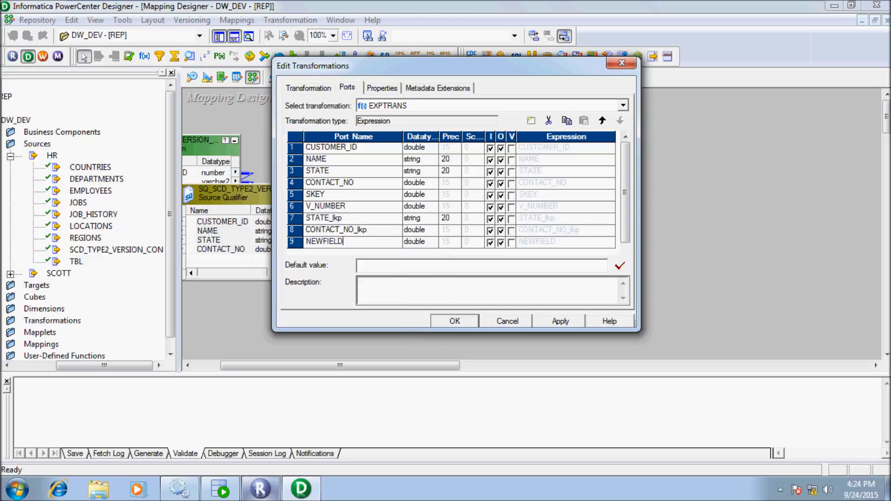
key("BackSpace")
key("BackSpace")
key("BackSpace")
key("BackSpace")
key("BackSpace")
key("BackSpace")
key("BackSpace")
key("BackSpace")
type("signOf")
Make signOf output-only and begin its expression with IIF(ISNULL(SKEY), 1,.
left_click(491, 243)
left_click(490, 243)
left_click(564, 242)
left_click(610, 242)
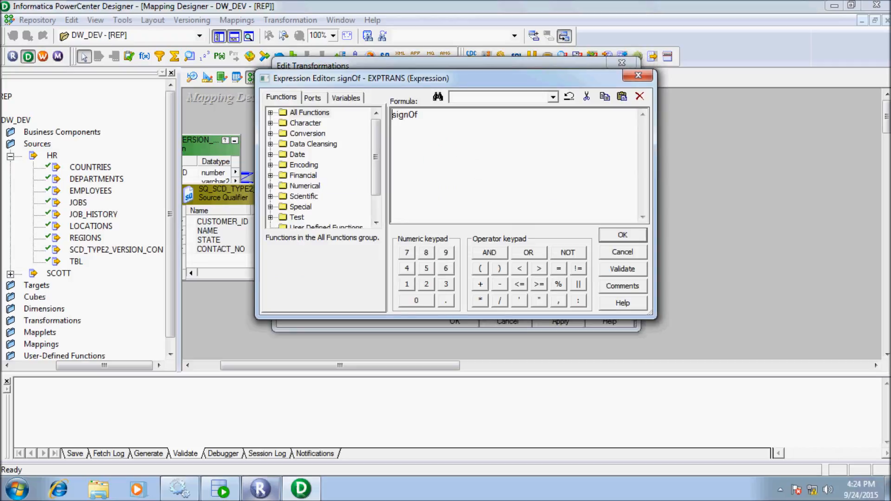
key("BackSpace")
key("BackSpace")
key("BackSpace")
key("BackSpace")
key("BackSpace")
key("BackSpace")
type("IIF(ISNULL(")
left_click(312, 98)
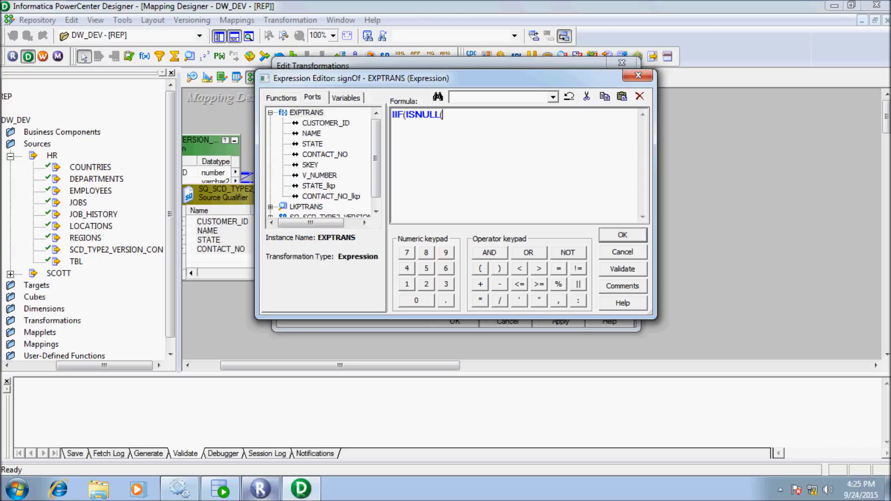
double_click(310, 166)
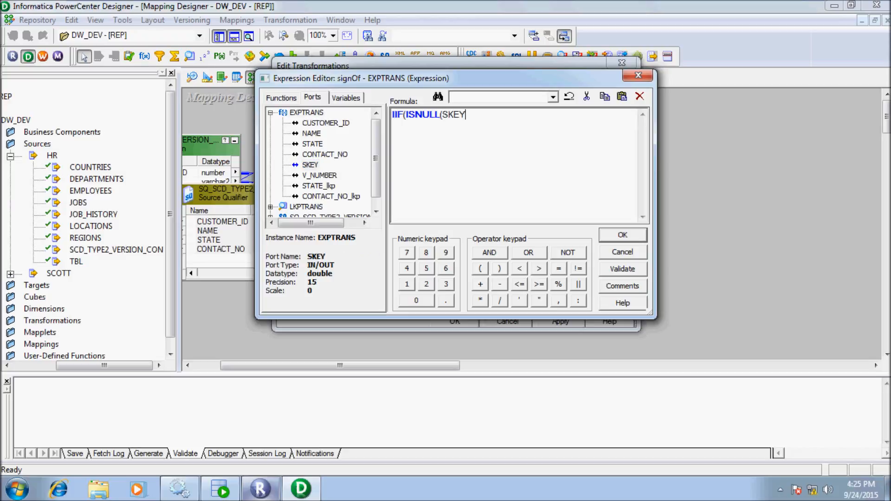
left_click(500, 268)
left_click(559, 301)
left_click(406, 284)
left_click(558, 301)
Add the inner condition IIF(STATE != STATE_lkp OR CONTACT_NO != CONTACT_NO_lkp.
key("Return")
type("IIF(")
double_click(313, 144)
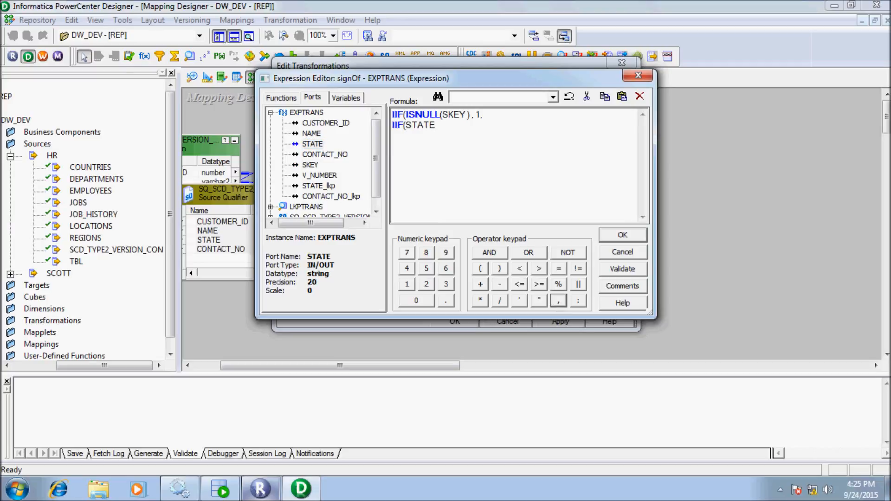
left_click(578, 269)
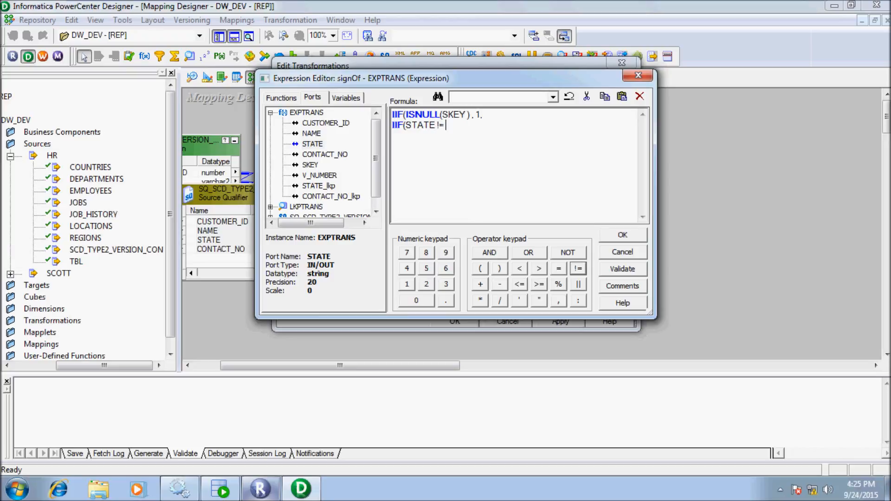
double_click(319, 186)
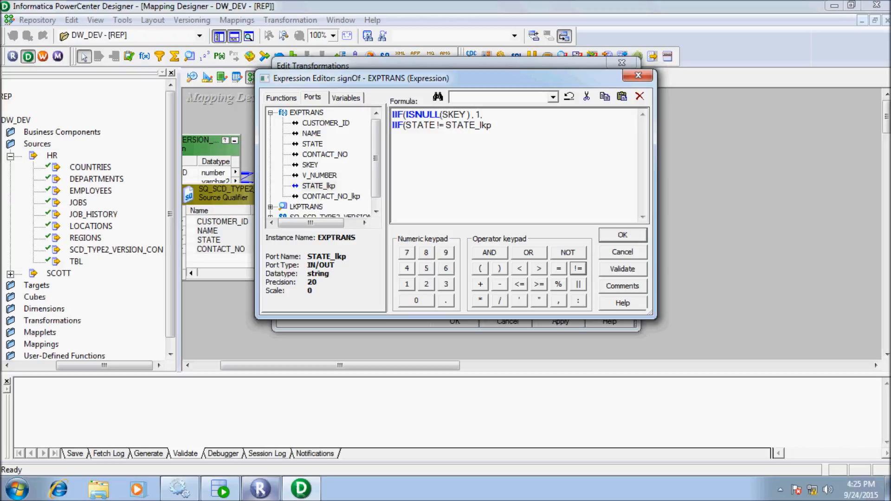
left_click(528, 252)
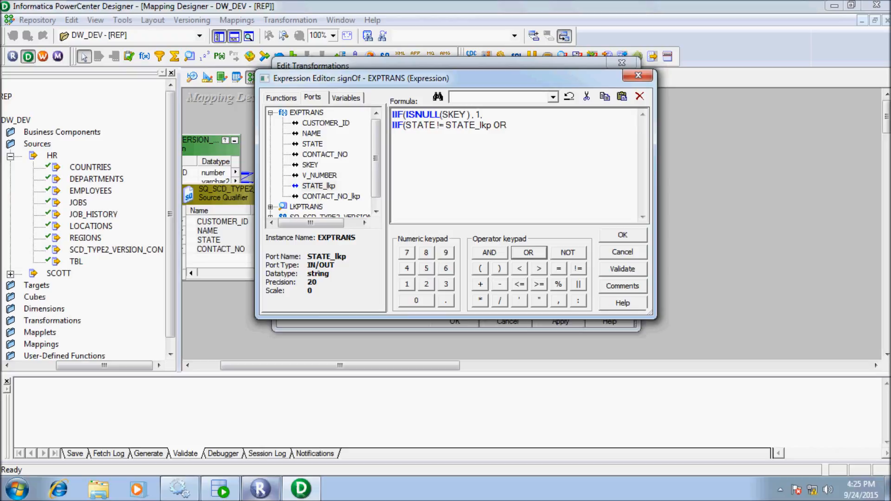
double_click(325, 155)
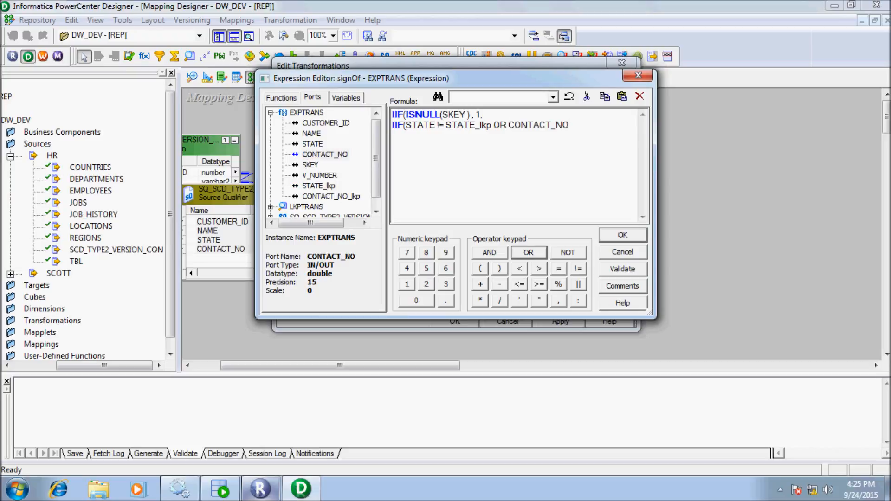
left_click(578, 268)
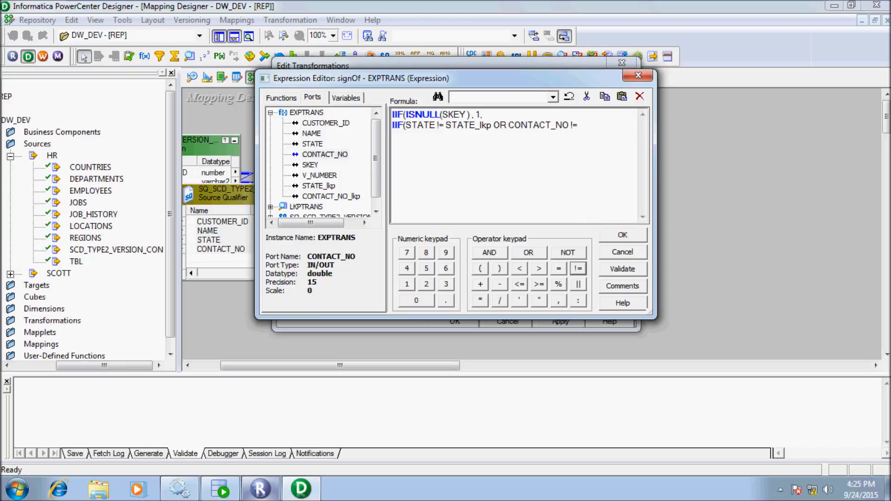
double_click(331, 196)
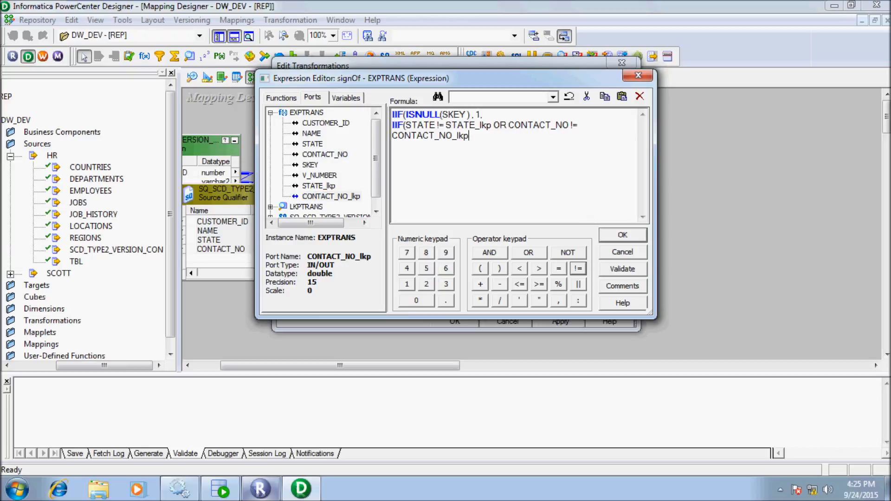
Finish the expression returning 2 on change, else 0, and close both IIFs.
left_click(559, 300)
left_click(427, 283)
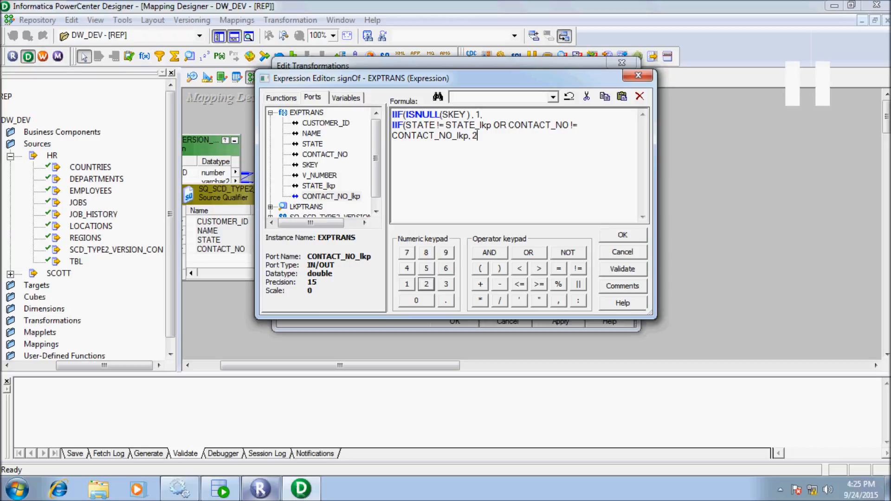
left_click(558, 300)
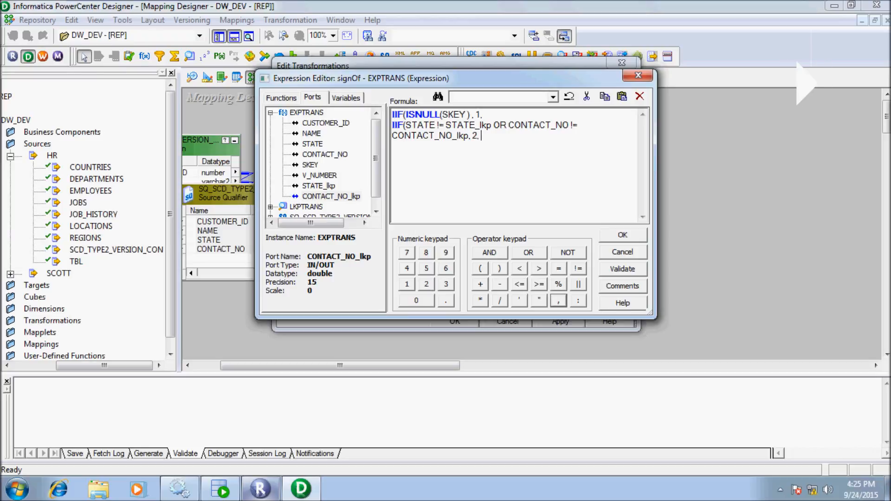
left_click(416, 300)
left_click(500, 269)
left_click(499, 268)
Validate the signOf expression, apply it to EXPTRANS, review it, and close the editor.
left_click(622, 269)
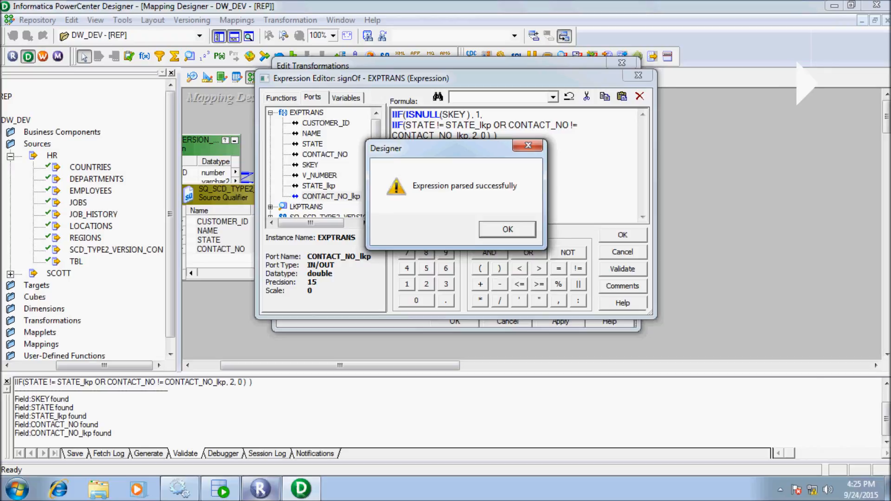
left_click(508, 230)
left_click(622, 236)
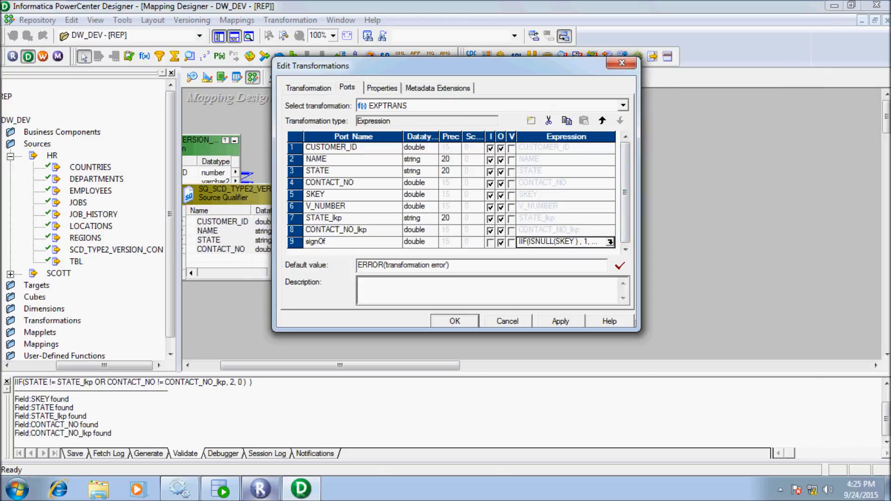
left_click(561, 321)
left_click(610, 242)
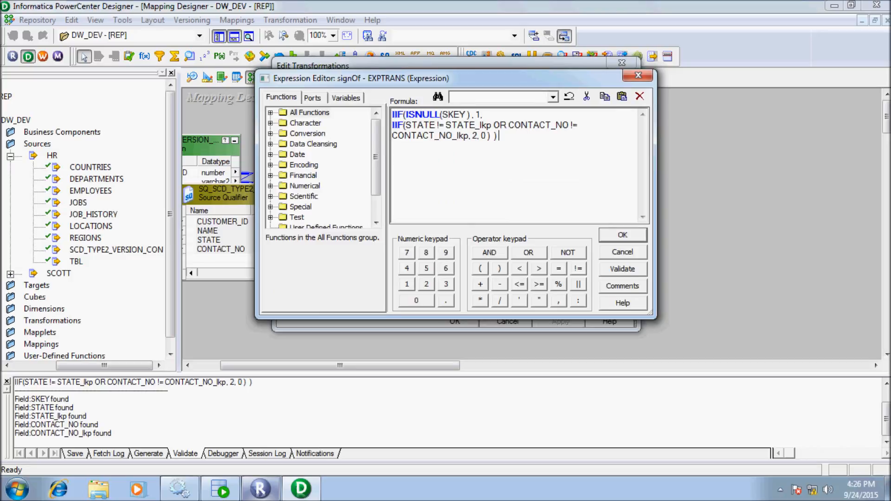
left_click(622, 235)
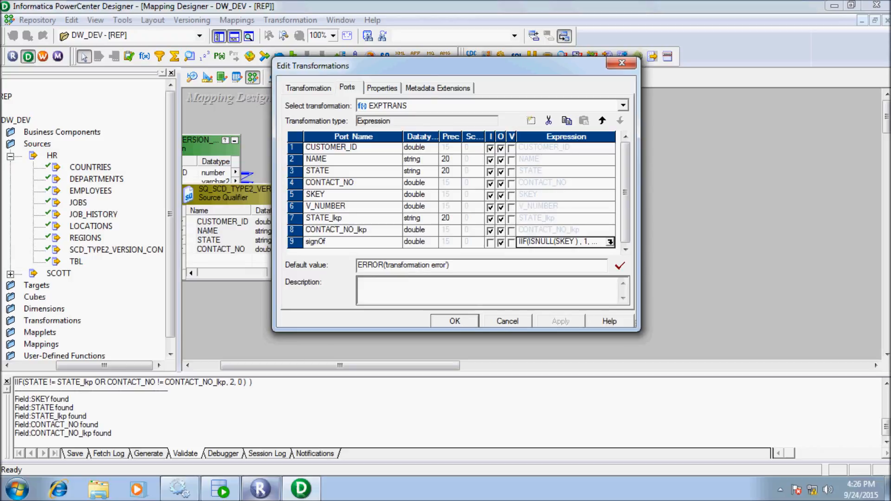
key("Return")
key("Caps_Lock")
Create the FILTRANS Filter transformation to the right of EXPTRANS.
left_click_drag(340, 365, 384, 366)
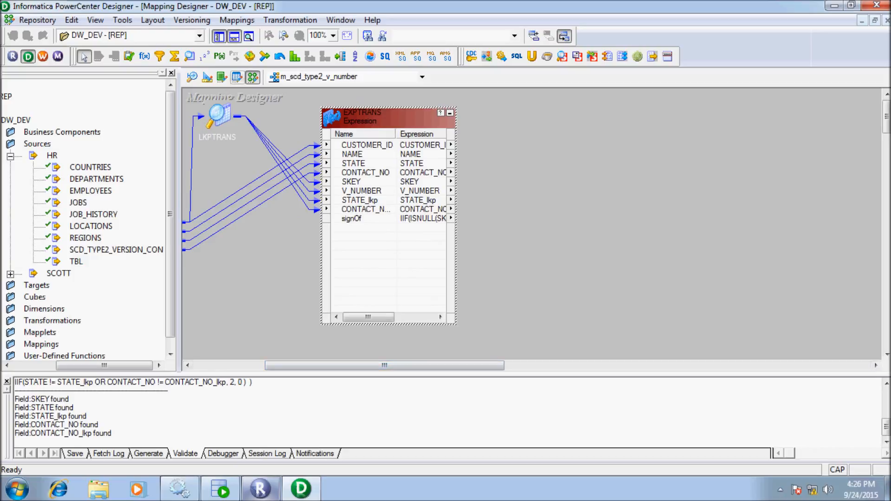
left_click(160, 57)
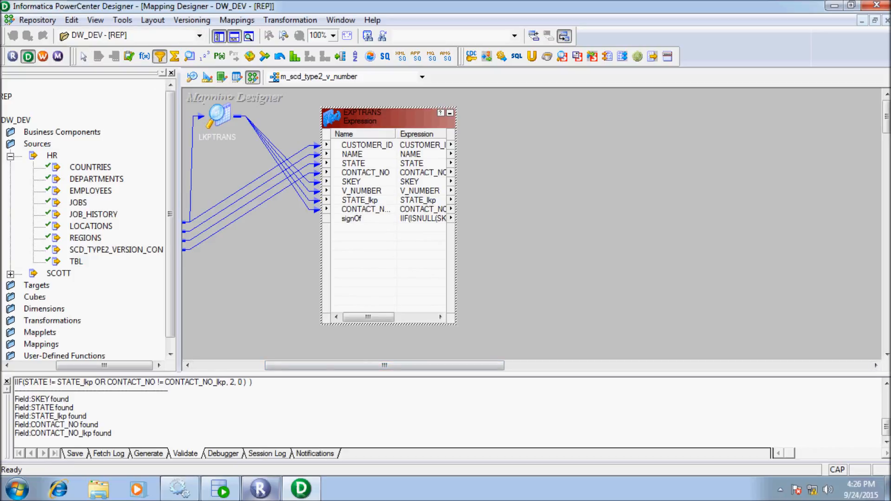
left_click_drag(513, 103, 687, 420)
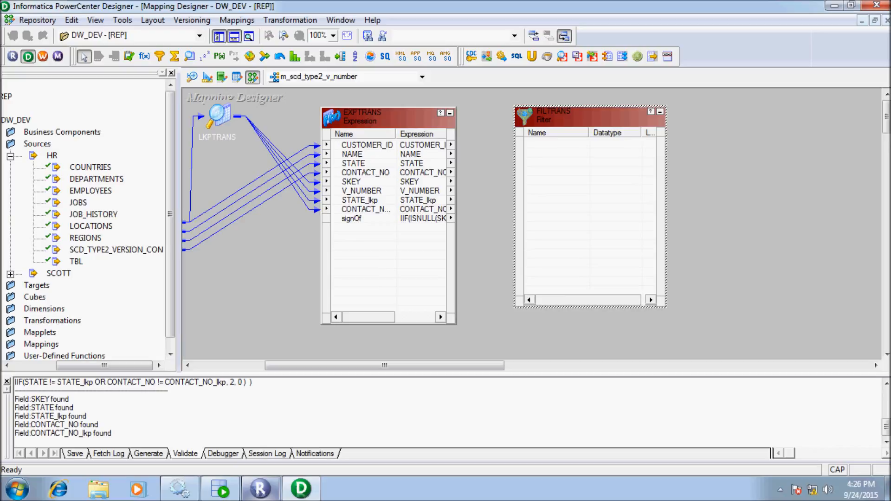
Link EXPTRANS's CUSTOMER_ID, NAME, STATE, CONTACT_NO, V_NUMBER and signOf ports into FILTRANS.
left_click(367, 145)
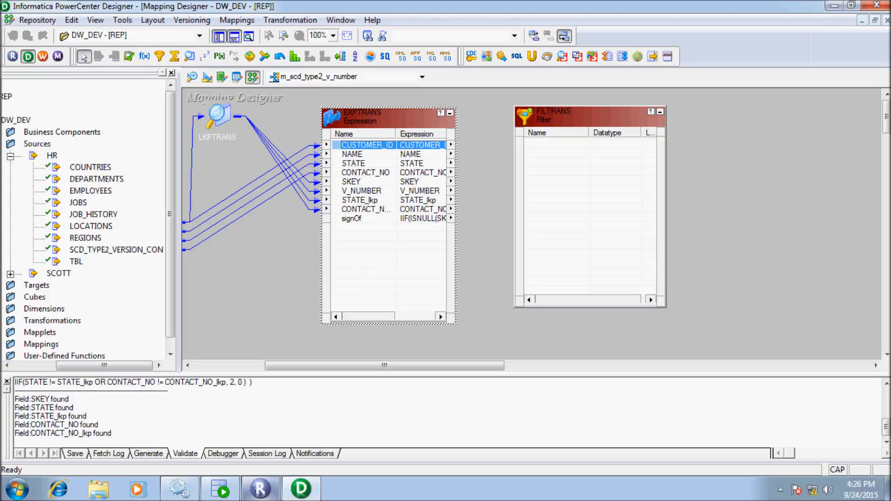
left_click(353, 154, "ctrl")
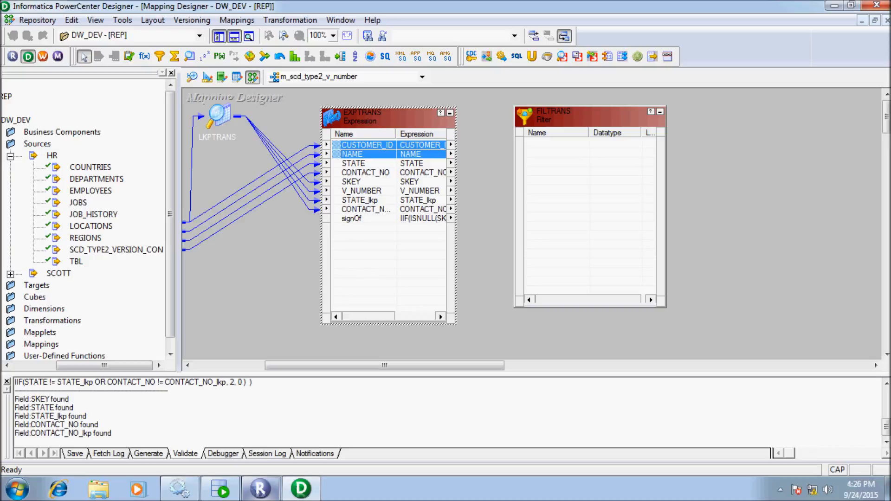
left_click(354, 163, "ctrl")
left_click(366, 173, "ctrl")
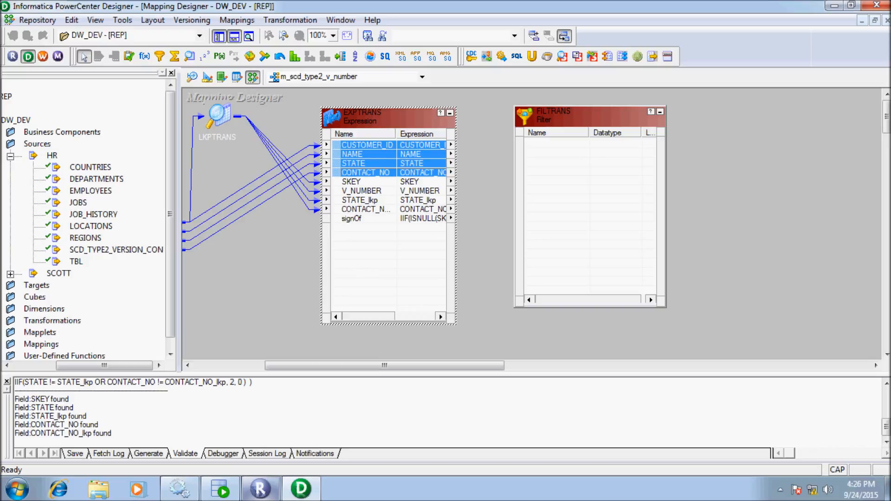
left_click_drag(366, 173, 596, 162)
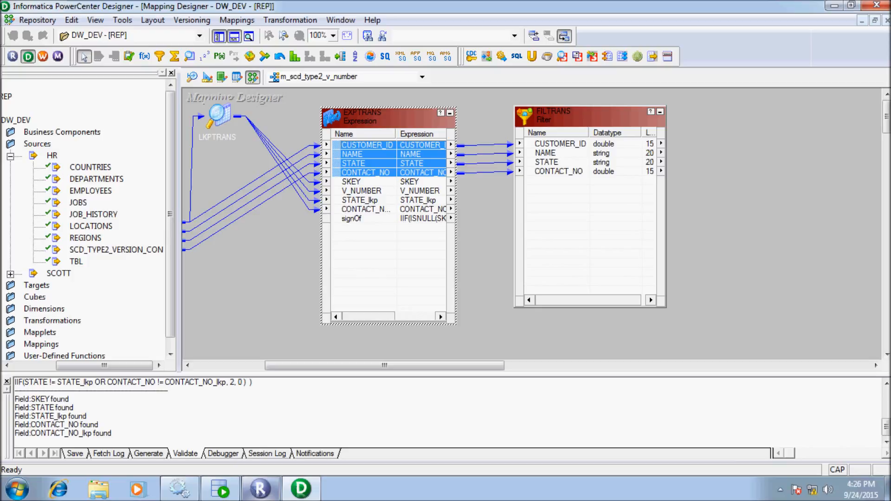
left_click(362, 190)
left_click_drag(362, 191, 595, 210)
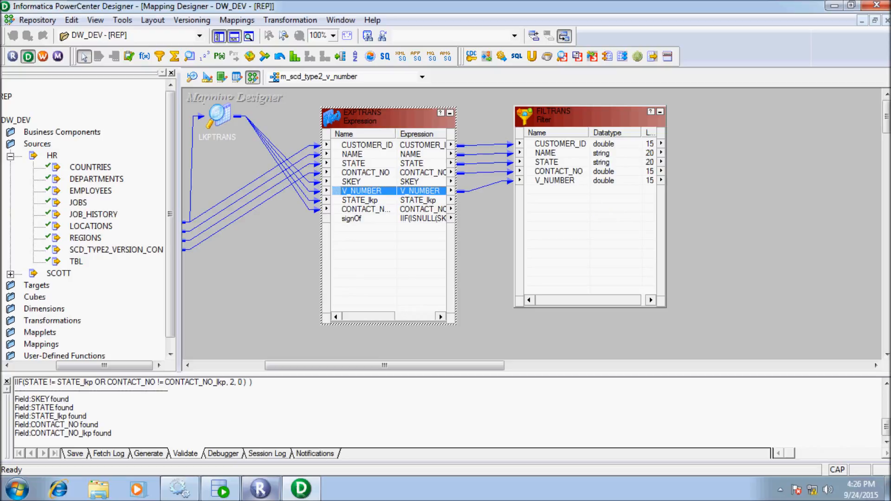
left_click(380, 255)
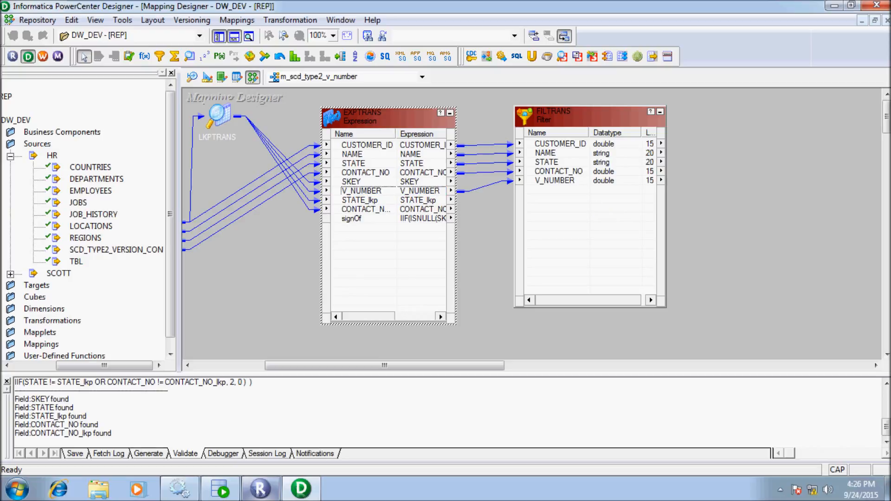
left_click(352, 218)
left_click_drag(352, 219, 609, 211)
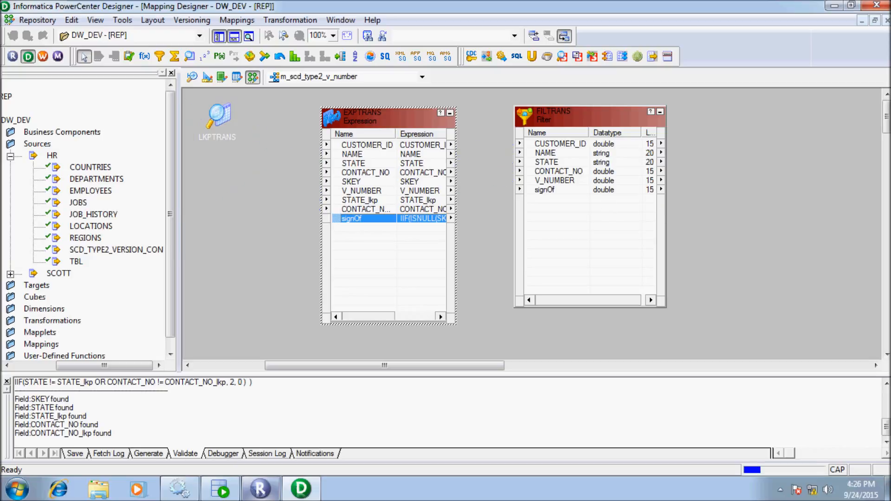
left_click_drag(427, 366, 494, 366)
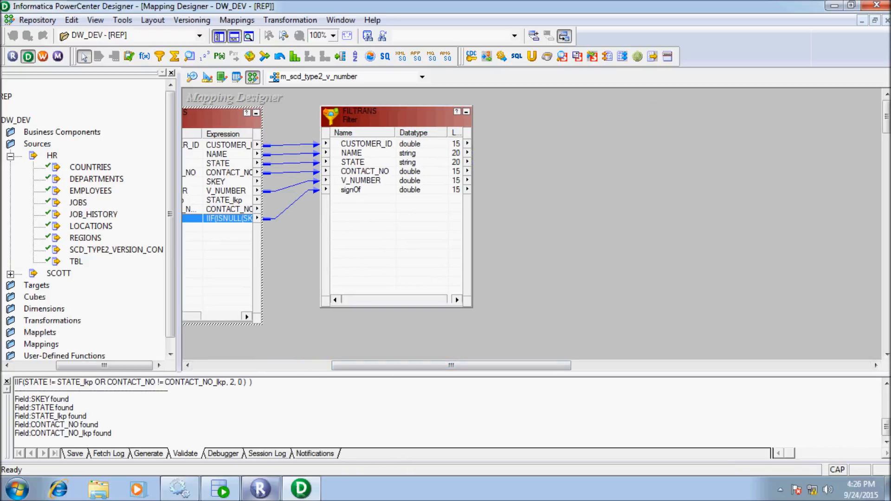
Replace FILTRANS's TRUE condition with IIF(signOf=0,FALSE,TRUE), validate it and apply.
double_click(399, 116)
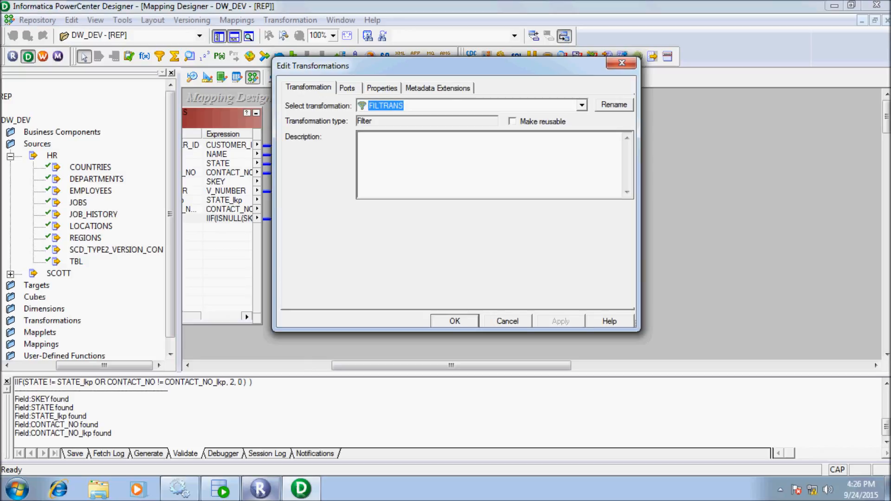
left_click(382, 88)
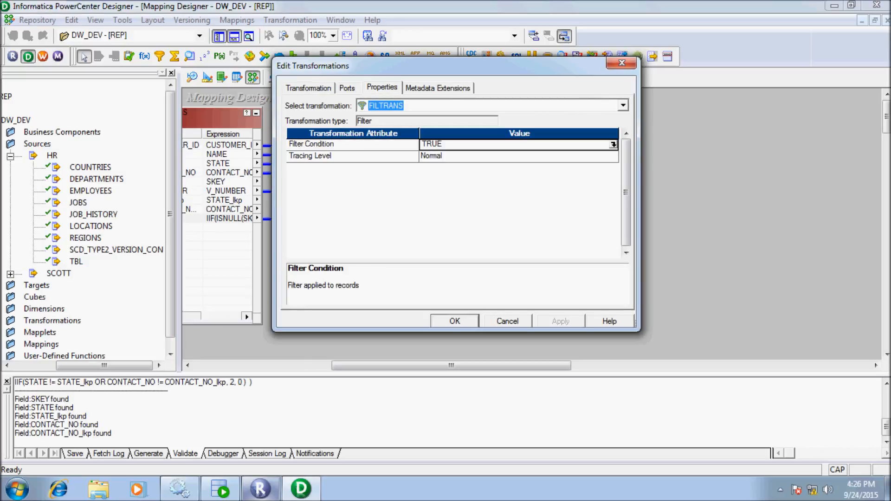
left_click(613, 144)
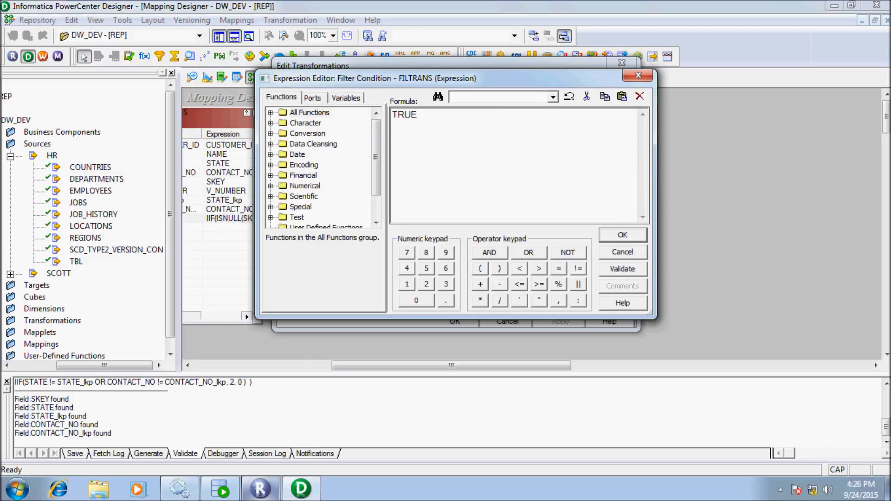
key("BackSpace")
key("BackSpace")
key("BackSpace")
key("BackSpace")
type("IIF(")
left_click(312, 98)
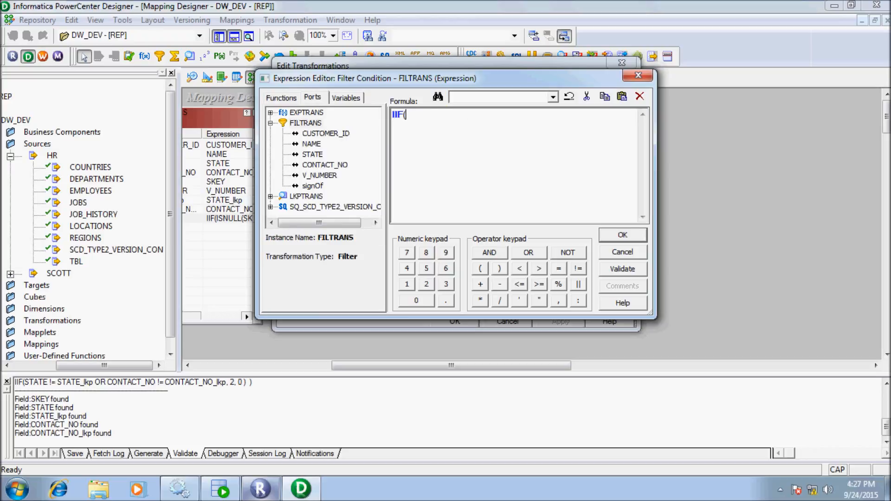
double_click(312, 186)
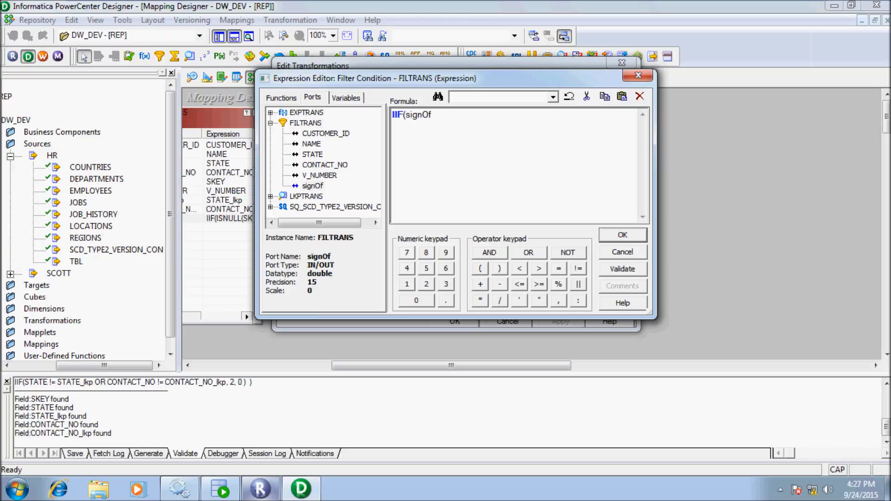
type("=0,FALSE,TRU")
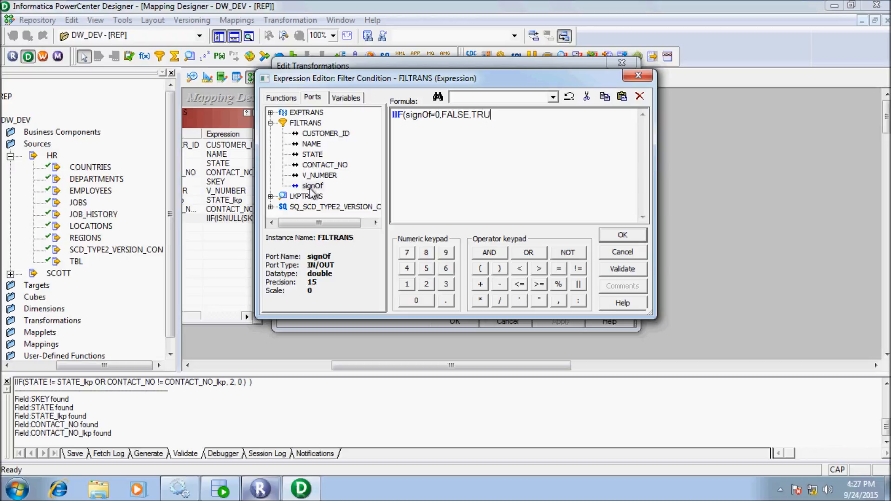
type("E)")
left_click(622, 270)
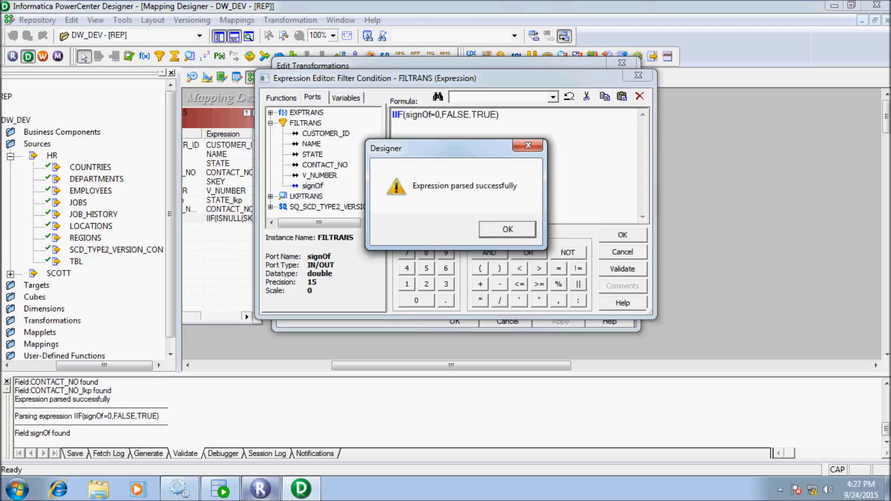
left_click(508, 229)
left_click(622, 234)
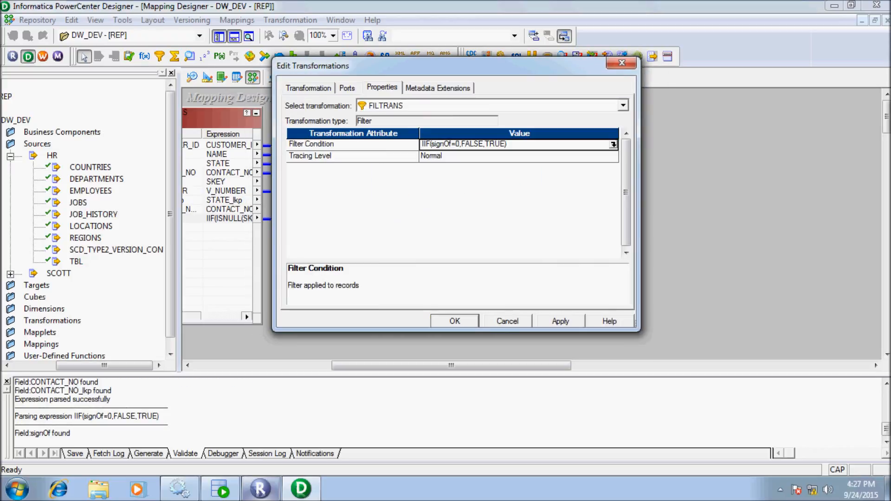
left_click(561, 321)
Create the EXPTRANS1 Expression transformation to the right of FILTRANS.
left_click(455, 321)
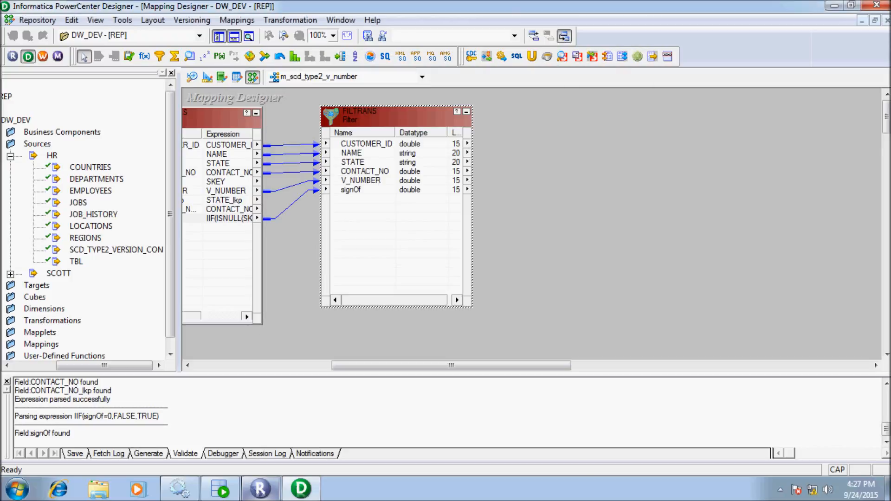
left_click_drag(452, 366, 497, 365)
left_click(144, 56)
left_click_drag(396, 102, 555, 289)
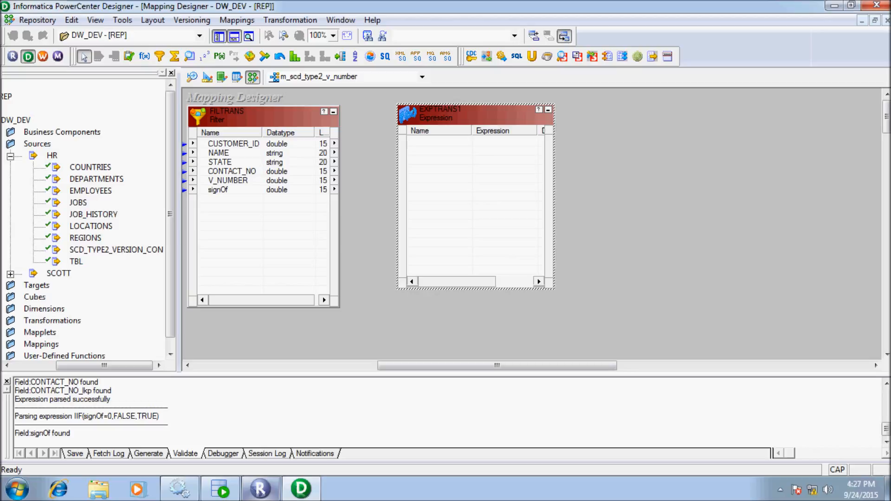
Link all six FILTRANS ports into EXPTRANS1 and open its edit settings.
left_click(228, 153)
right_click(290, 156)
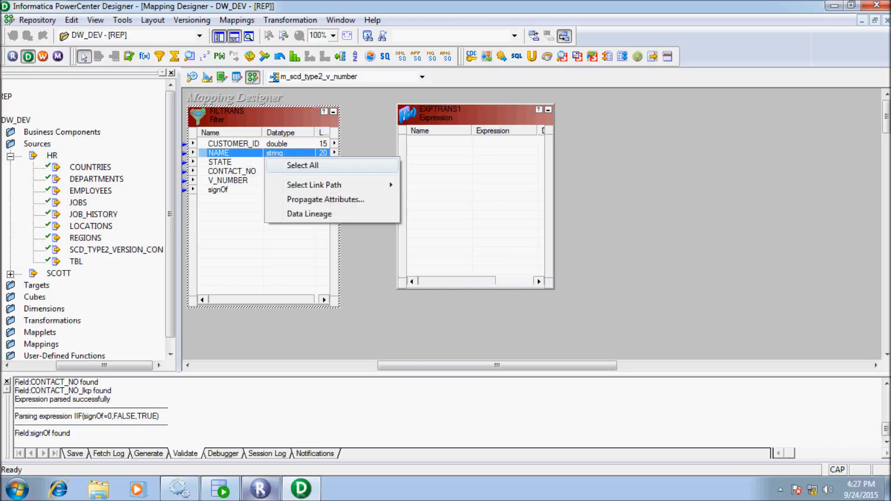
left_click(302, 165)
left_click_drag(232, 167, 453, 175)
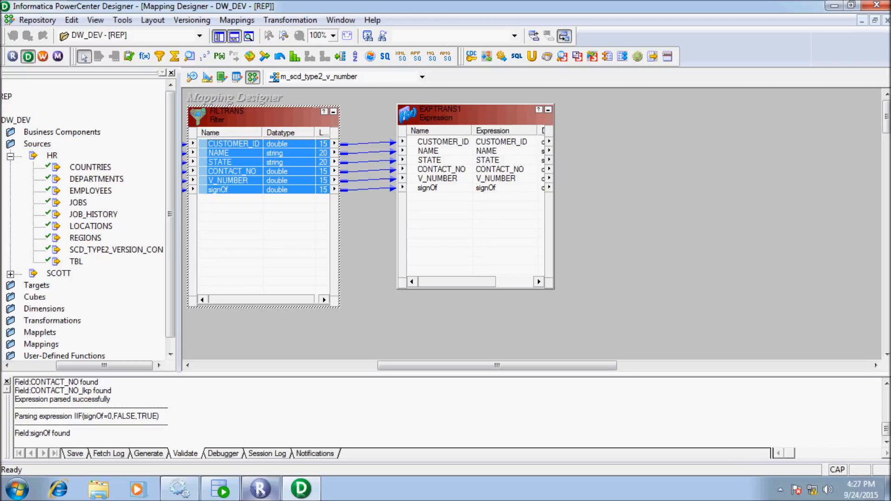
double_click(457, 115)
Add an output-only double port named NEW_V_NUMBER after signOf in EXPTRANS1.
left_click(347, 88)
left_click(352, 207)
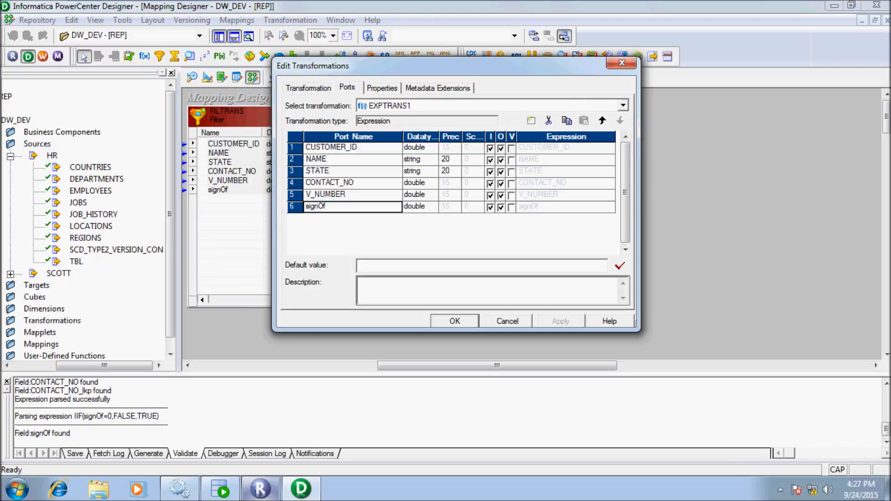
left_click(531, 121)
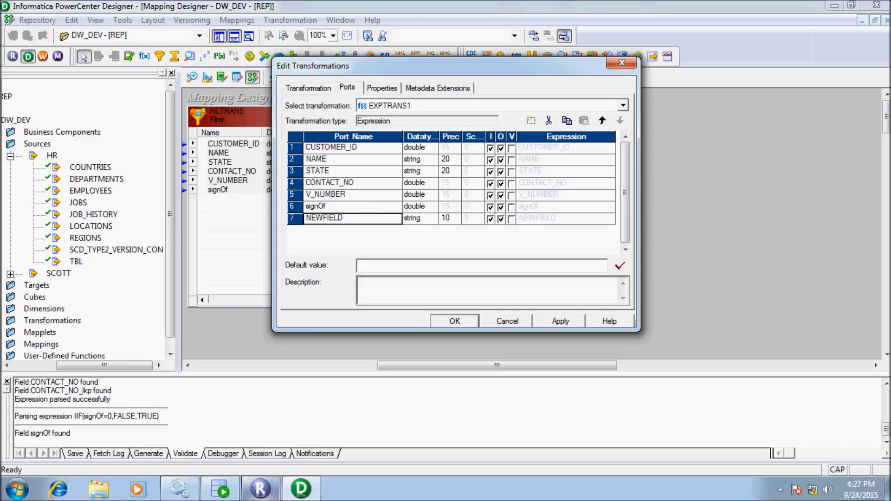
left_click(420, 218)
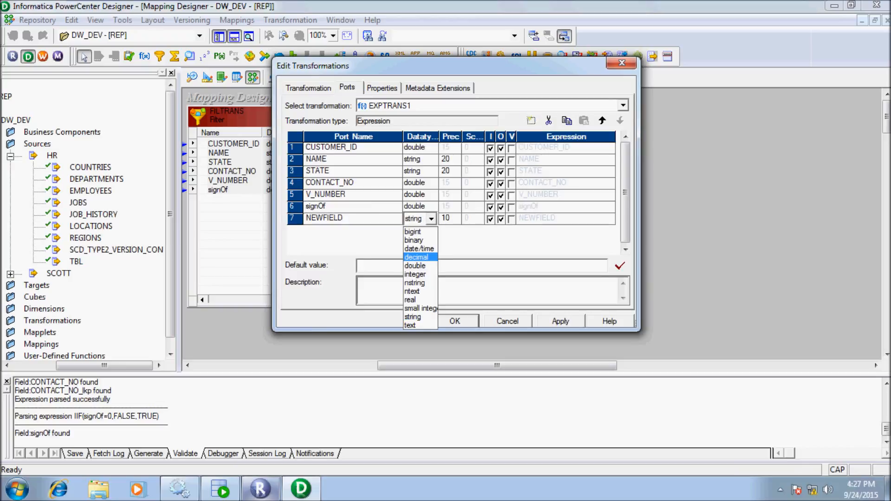
left_click(416, 265)
left_click(340, 218)
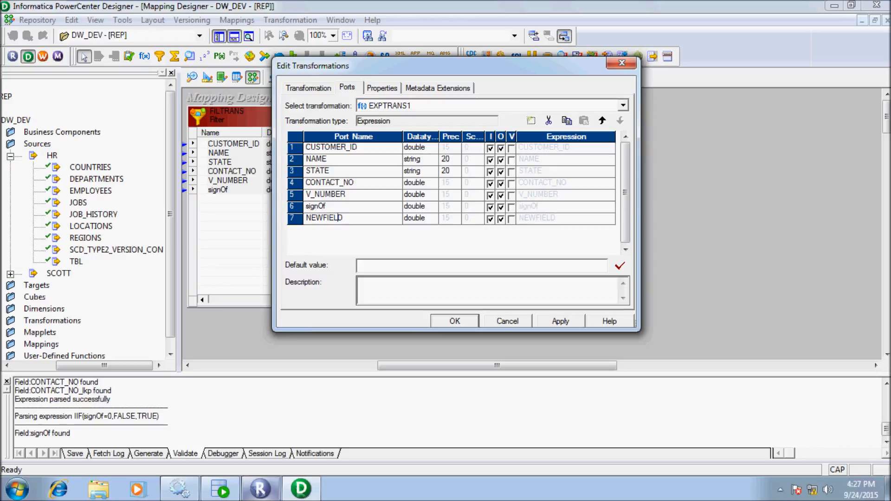
key("BackSpace")
key("BackSpace")
key("BackSpace")
key("BackSpace")
key("BackSpace")
key("BackSpace")
key("BackSpace")
key("BackSpace")
type("NEW_V_NUMBER")
left_click(489, 219)
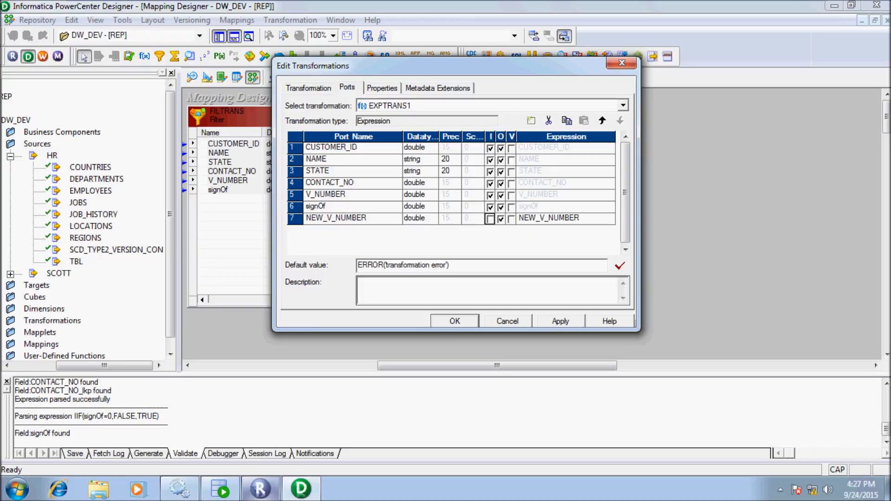
left_click(611, 218)
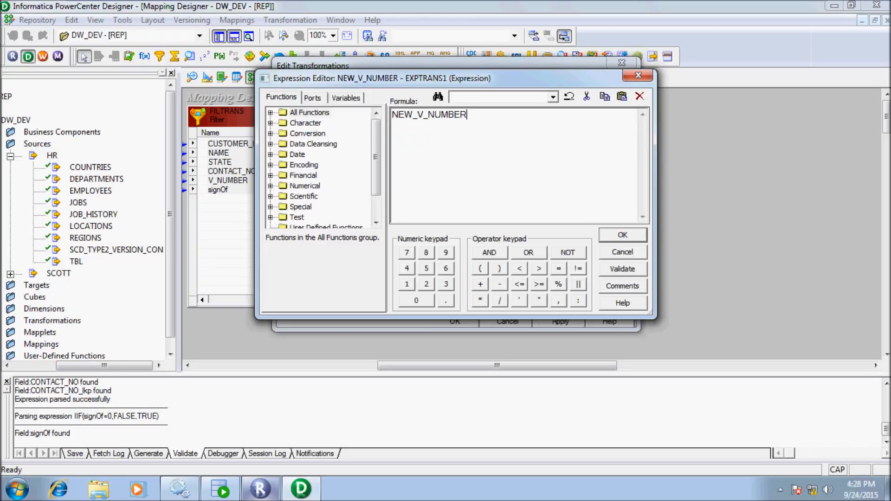
Write the NEW_V_NUMBER expression IIF(signOf=1, 0, V_NUMBER+1).
key("BackSpace")
key("BackSpace")
key("BackSpace")
key("BackSpace")
key("BackSpace")
key("BackSpace")
key("BackSpace")
key("BackSpace")
key("BackSpace")
key("BackSpace")
key("BackSpace")
key("BackSpace")
type("IIF")
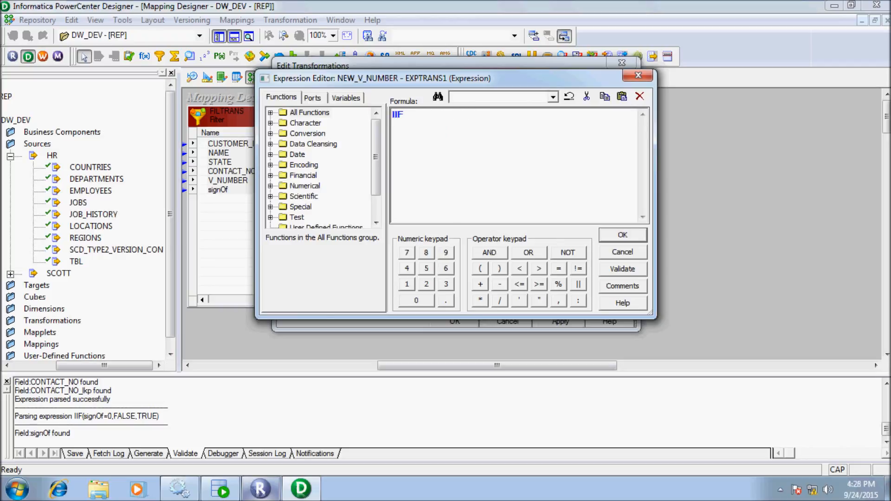
type("(")
left_click(313, 98)
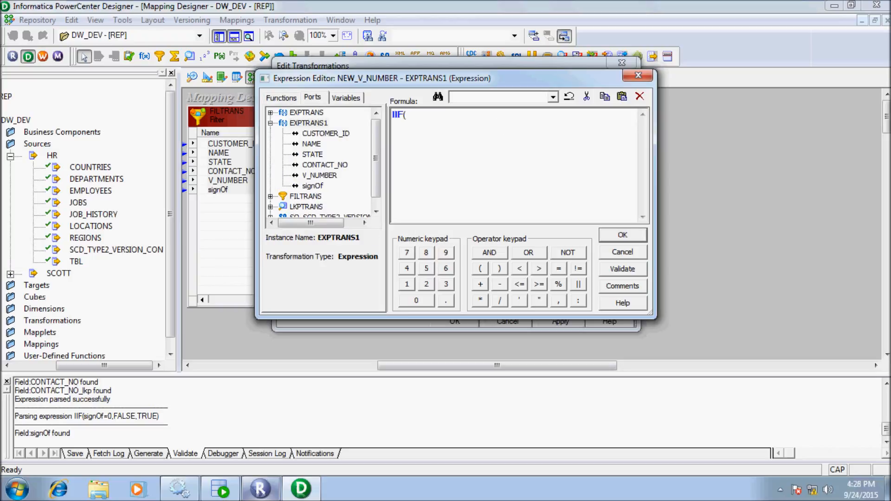
double_click(312, 186)
type("=")
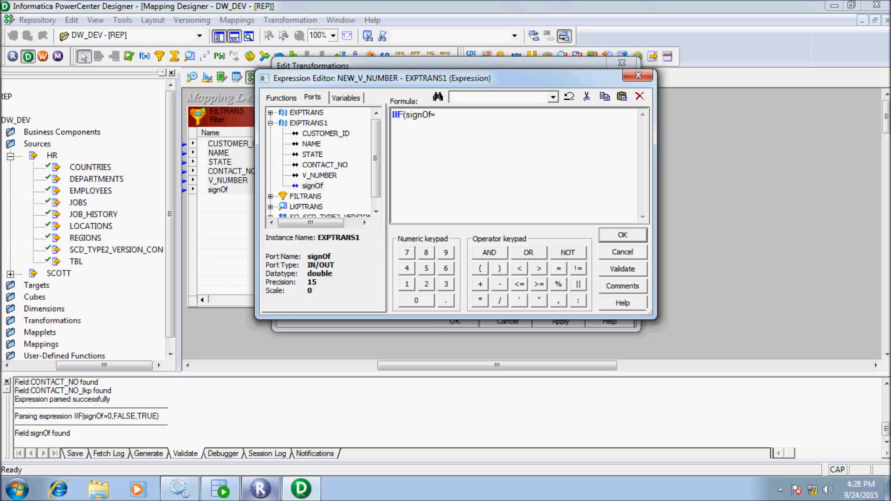
left_click(407, 284)
left_click(559, 301)
left_click(416, 301)
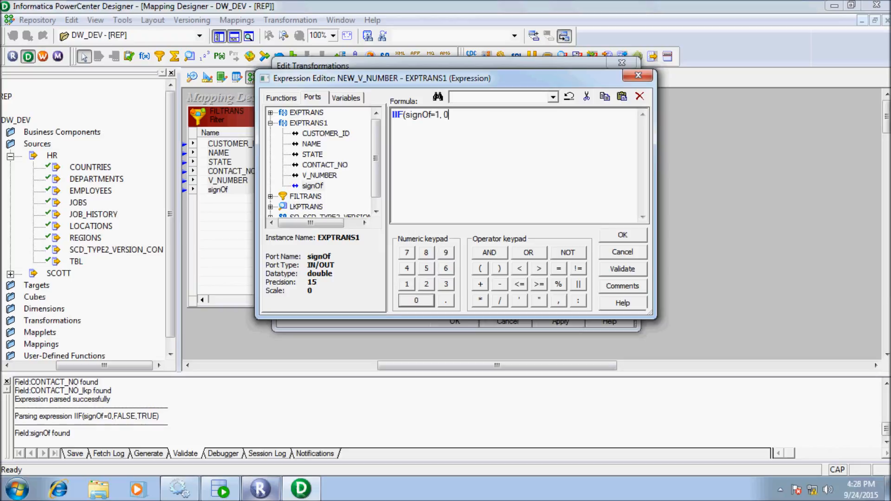
left_click(559, 301)
double_click(319, 175)
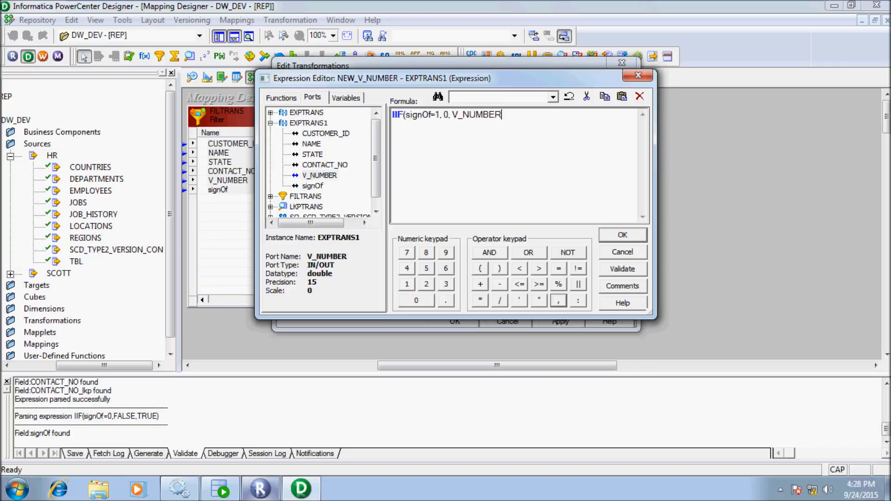
type("+1)")
Validate the expression and apply the changes to EXPTRANS1.
left_click(622, 269)
key("Return")
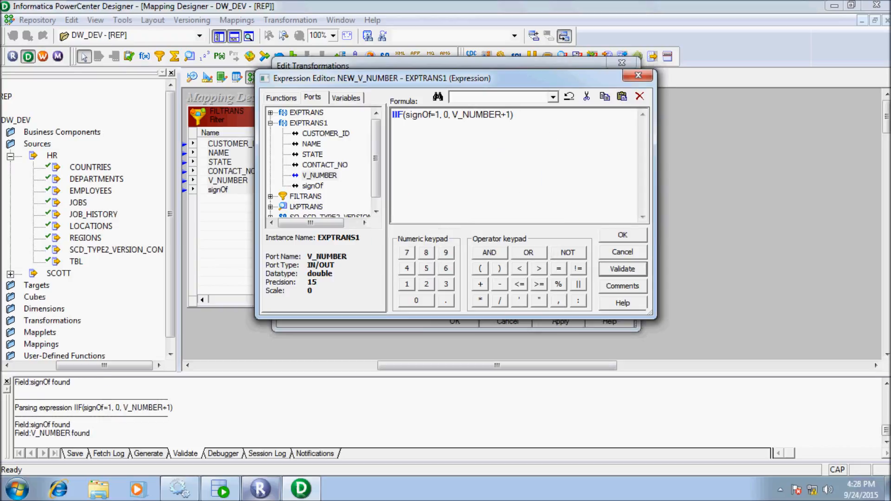
key("Return")
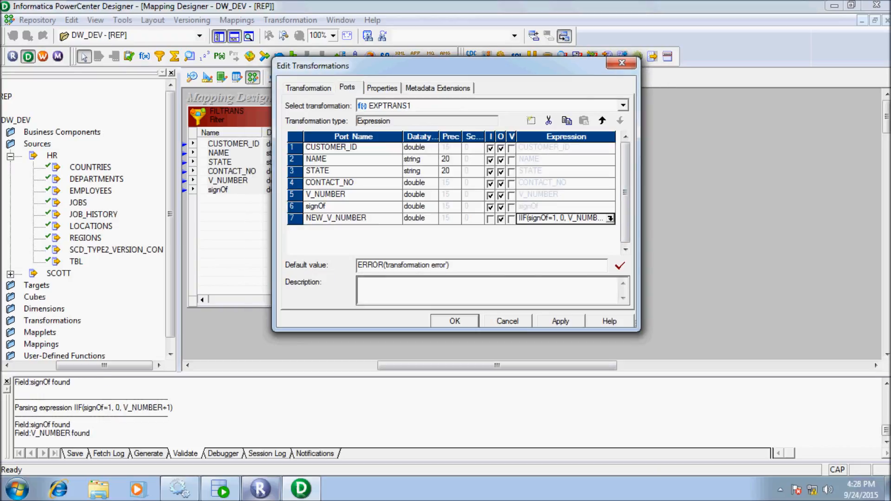
left_click(560, 321)
key("Return")
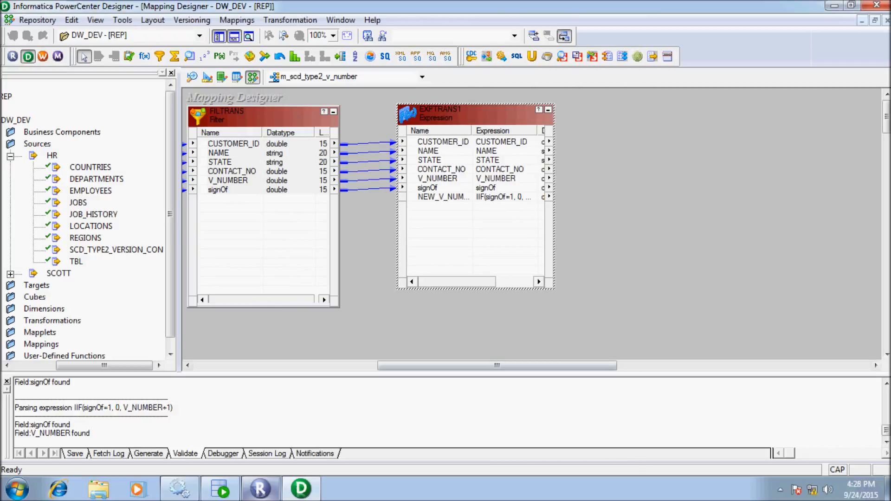
Drop SCD_TYPE2_VERSION_CON_TGT from Targets right of EXPTRANS1 and enlarge it to show every column.
left_click_drag(497, 366, 524, 366)
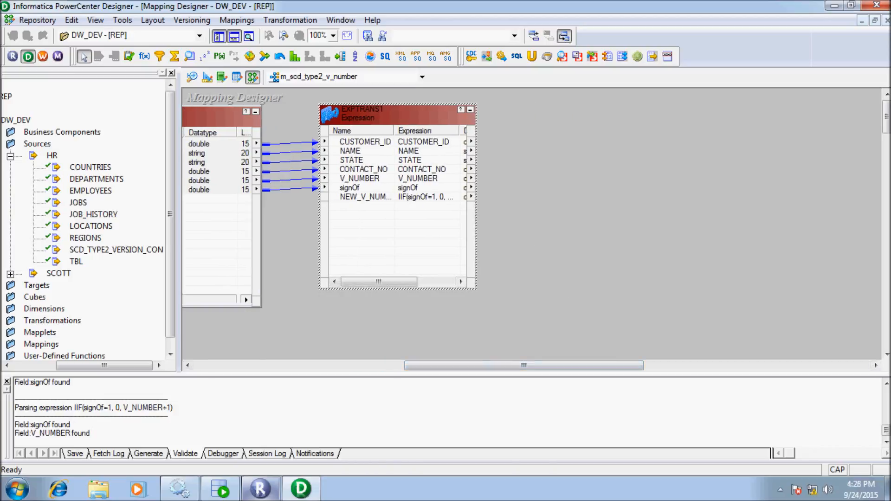
left_click_drag(103, 366, 62, 366)
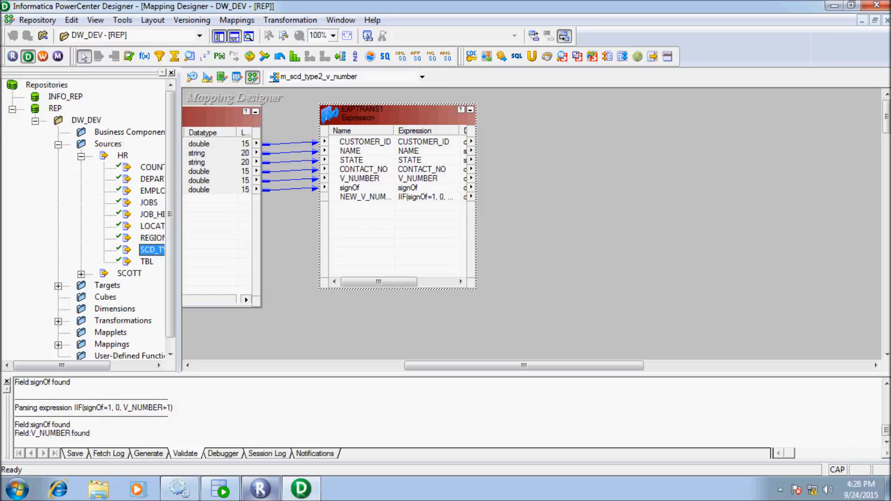
left_click(58, 286)
left_click_drag(61, 365, 564, 190)
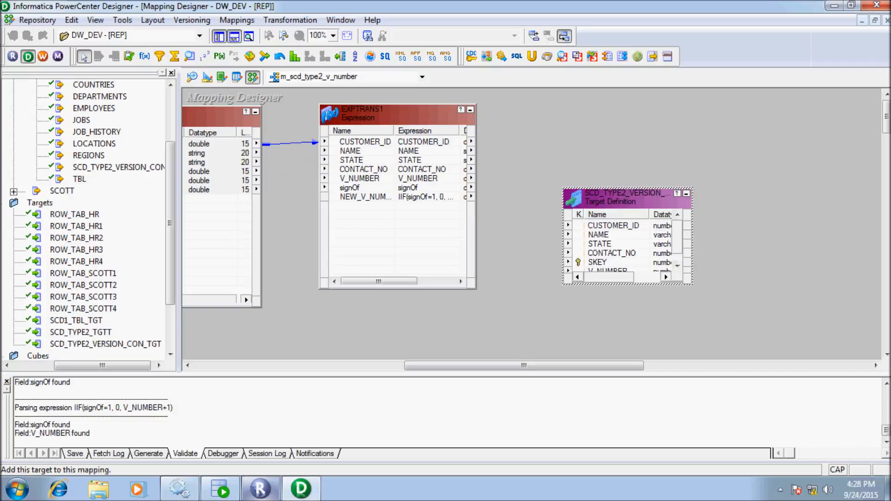
left_click_drag(627, 188, 674, 138)
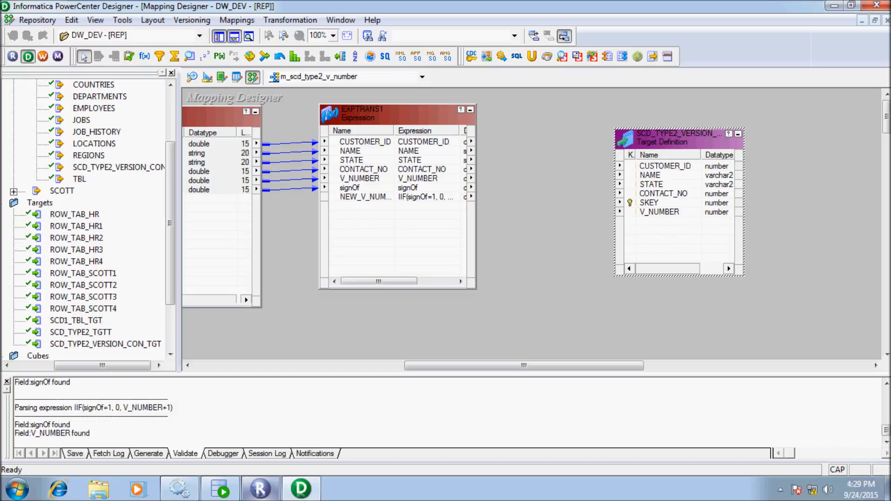
Add the SEQTRANS Sequence Generator feeding NEXTVAL into SKEY, collapsed to an icon.
left_click(204, 56)
left_click(520, 135)
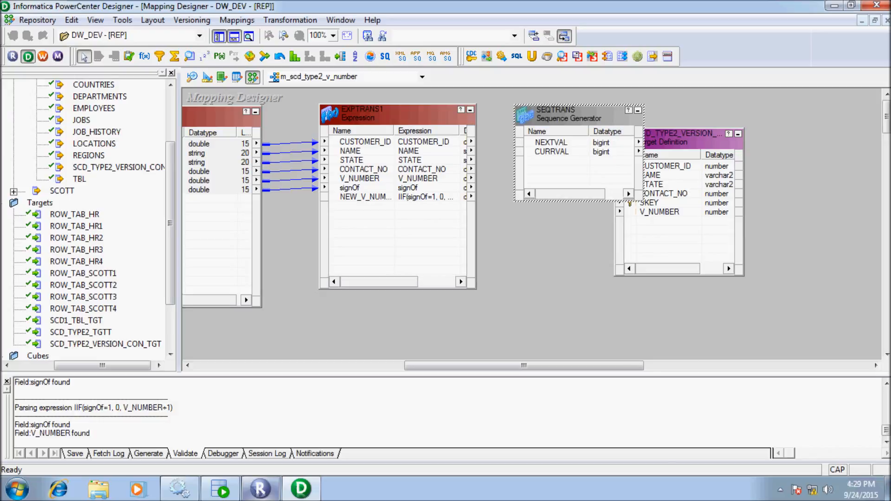
left_click(551, 142)
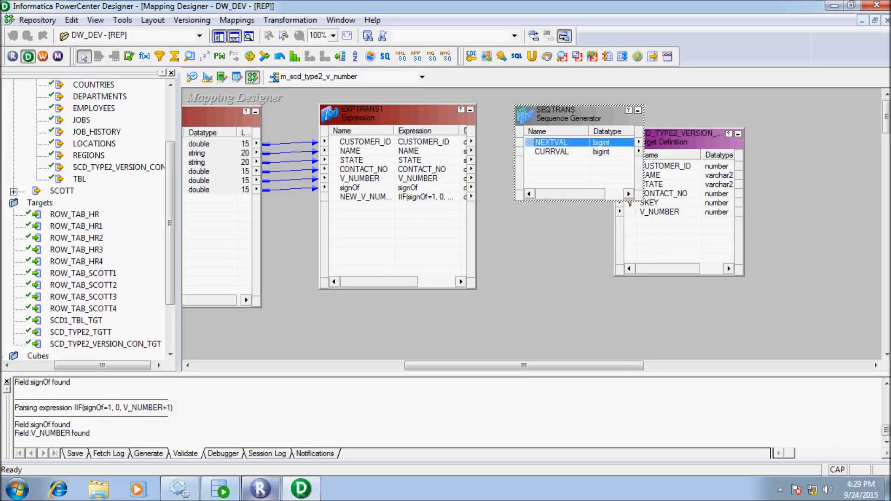
left_click_drag(575, 114, 650, 203)
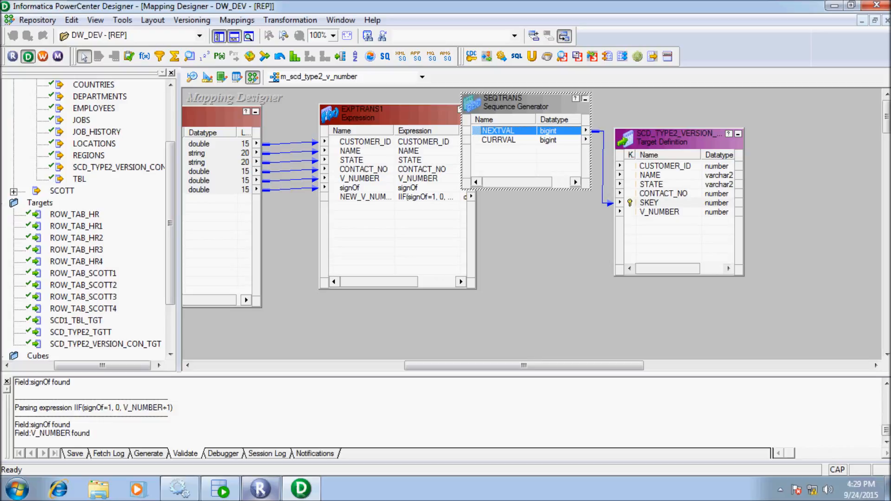
left_click(584, 98)
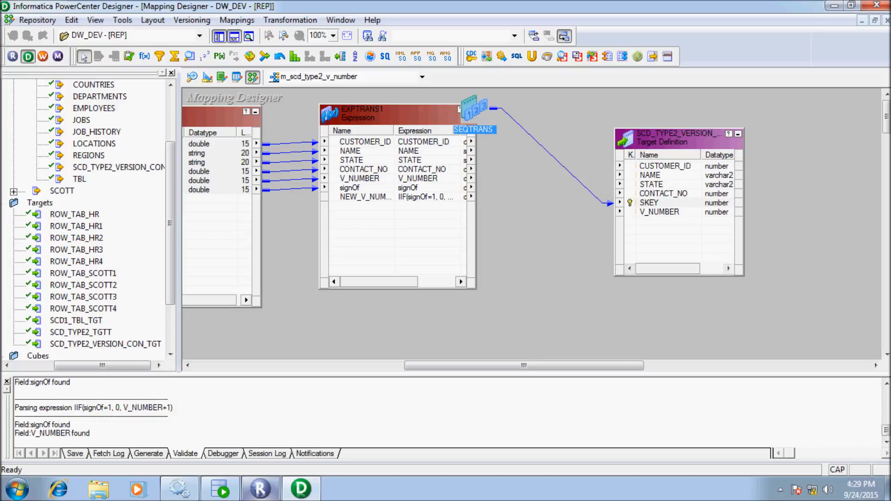
Select EXPTRANS1's ports from CUSTOMER_ID down to CONTACT_NO.
left_click(409, 114)
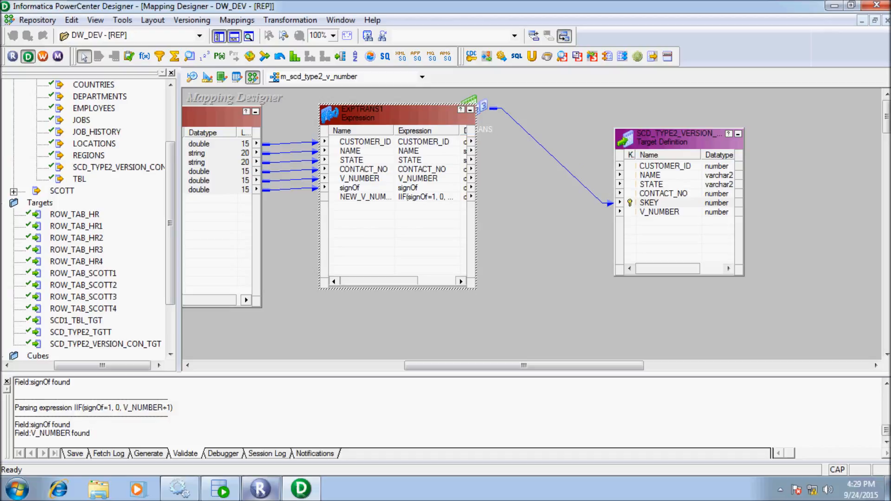
left_click(367, 142)
key("shift+Down")
key("shift+Down")
key("shift+Down")
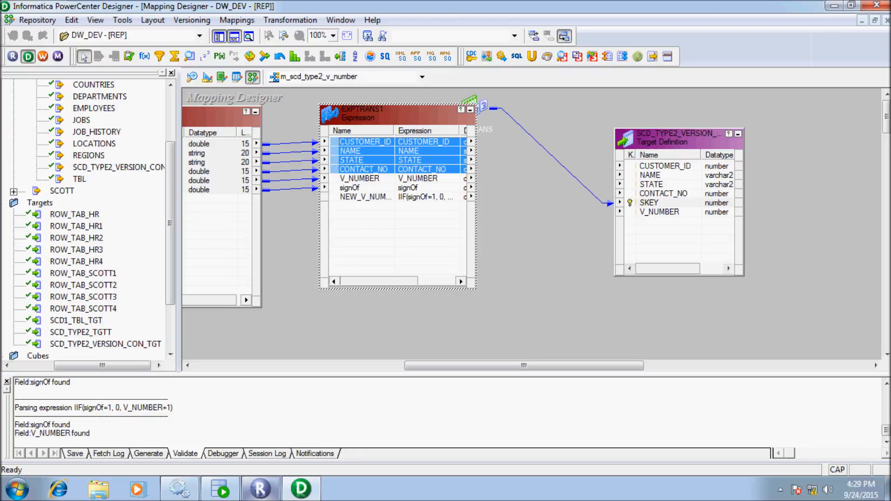
Link CUSTOMER_ID through CONTACT_NO to the target, and NEW_V_NUMBER to its V_NUMBER column.
left_click_drag(366, 142, 658, 169)
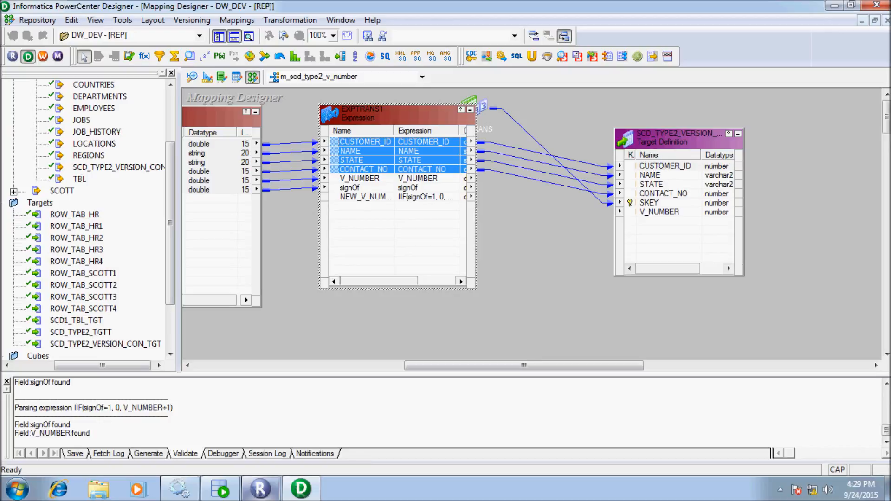
left_click(366, 197)
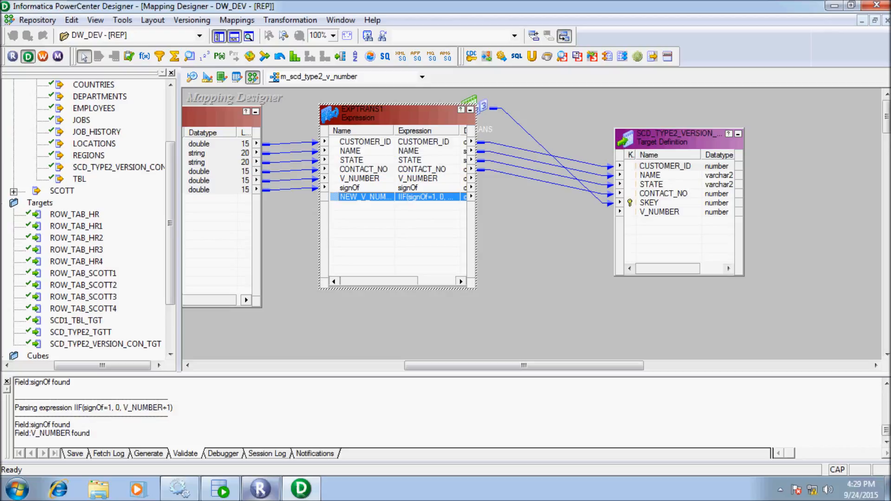
left_click_drag(366, 197, 675, 212)
Save the mapping and check the output log reports it VALID.
key("ctrl+s")
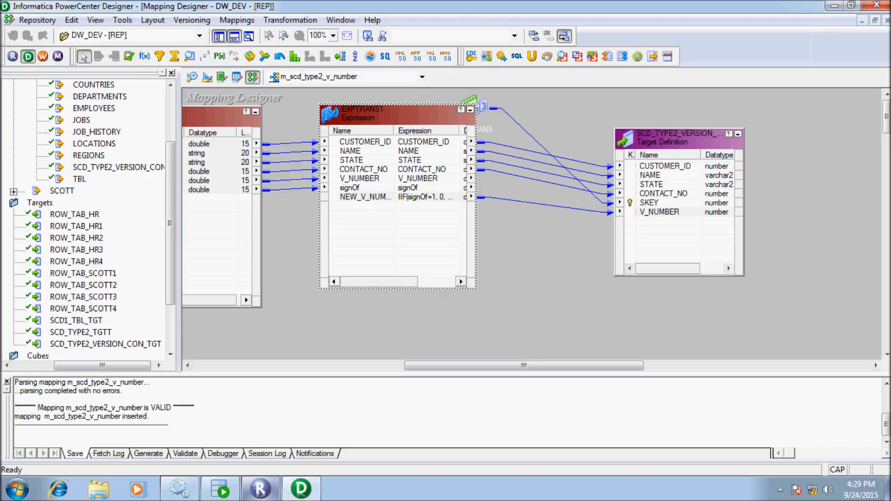
left_click_drag(195, 408, 34, 416)
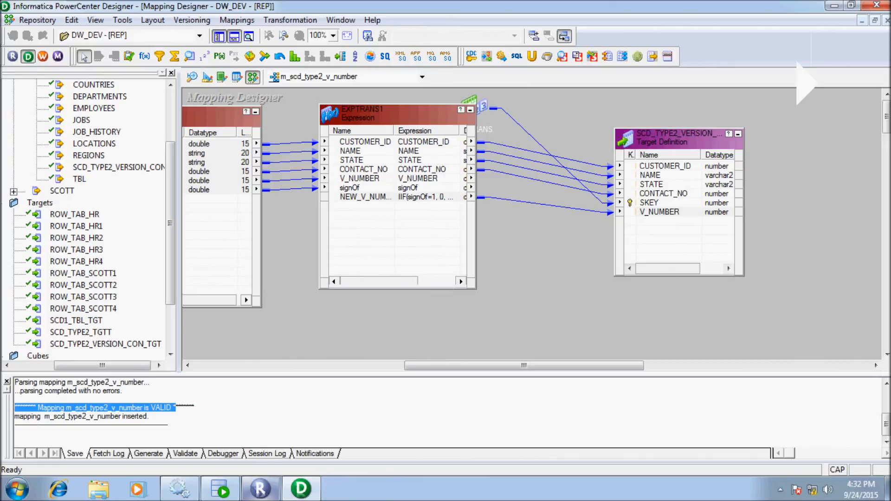
left_click(149, 416)
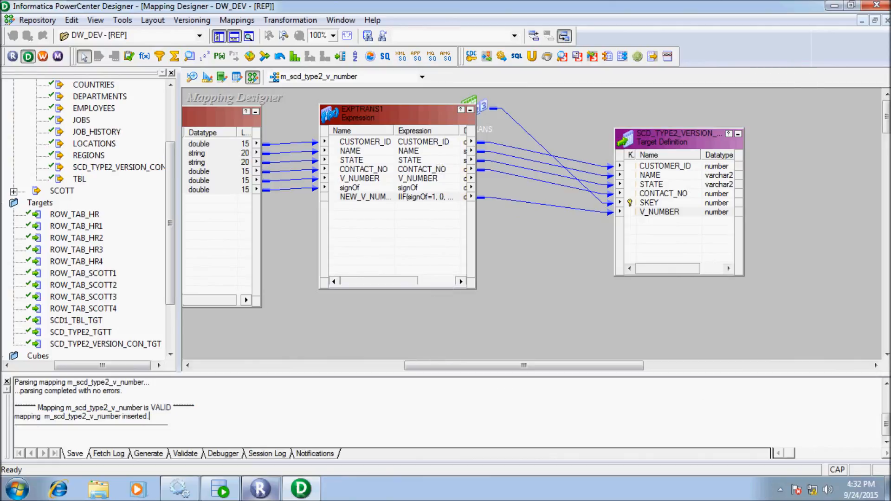
Start generating a workflow from the mapping with a non-reusable session.
right_click(278, 171)
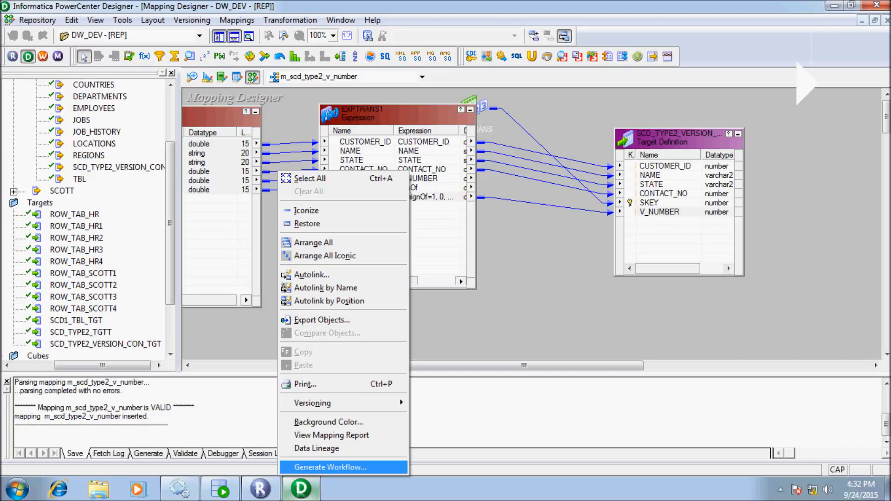
left_click(330, 467)
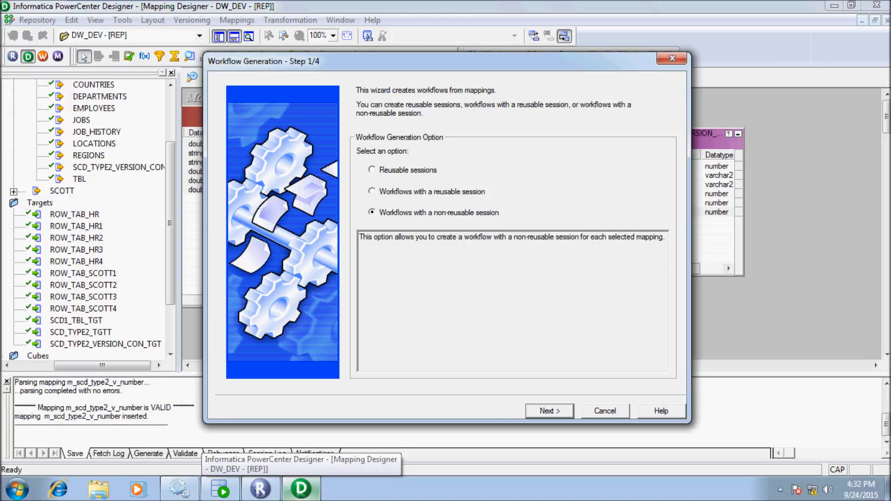
left_click(550, 411)
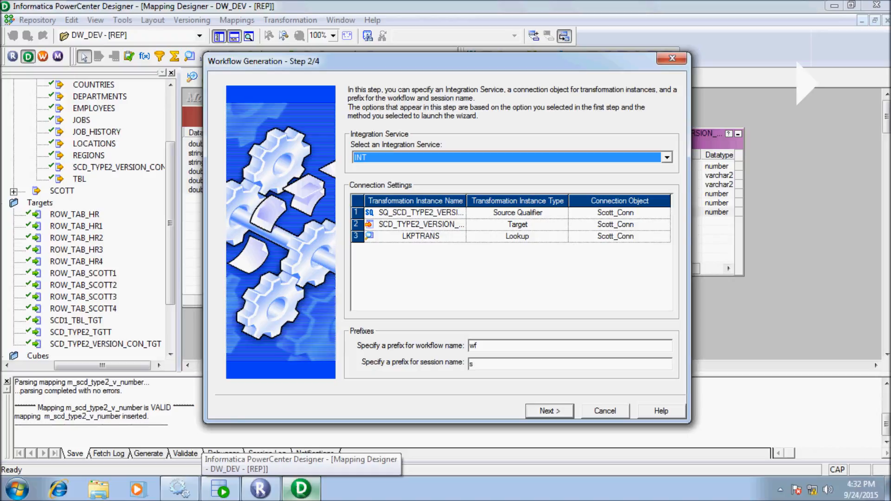
Set hr_conn as the connection for both the source qualifier and the target.
left_click(648, 212)
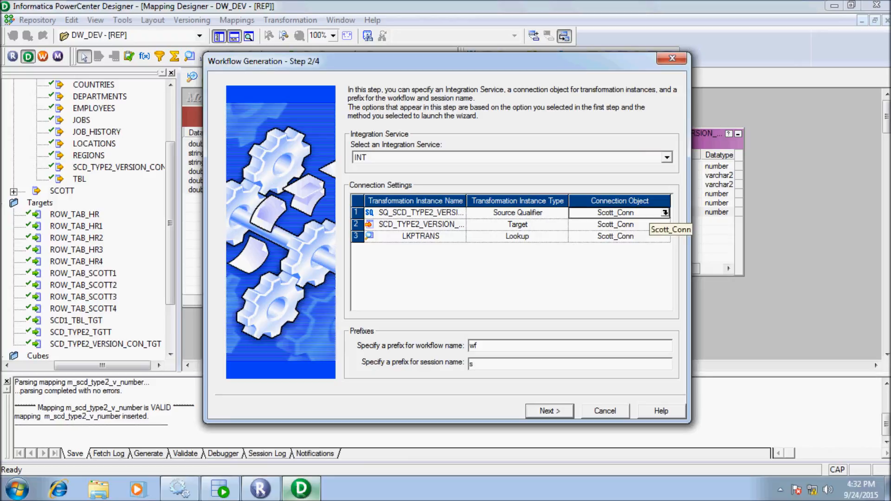
left_click(665, 213)
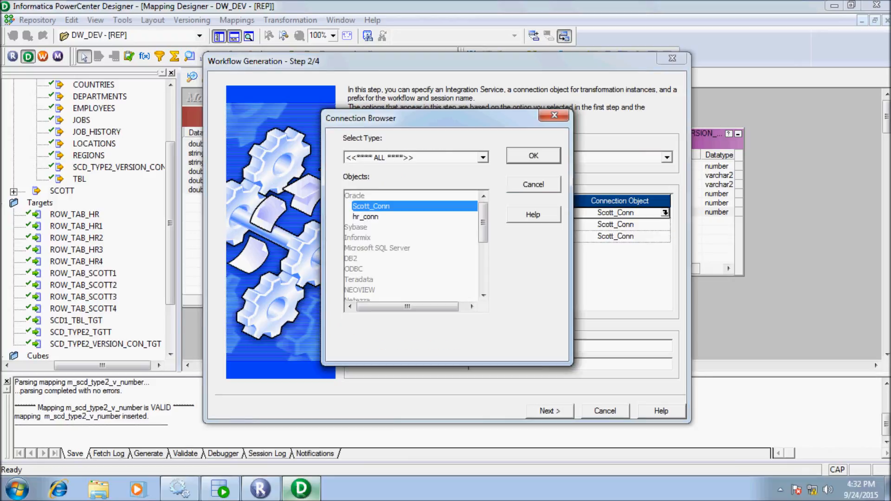
left_click(354, 216)
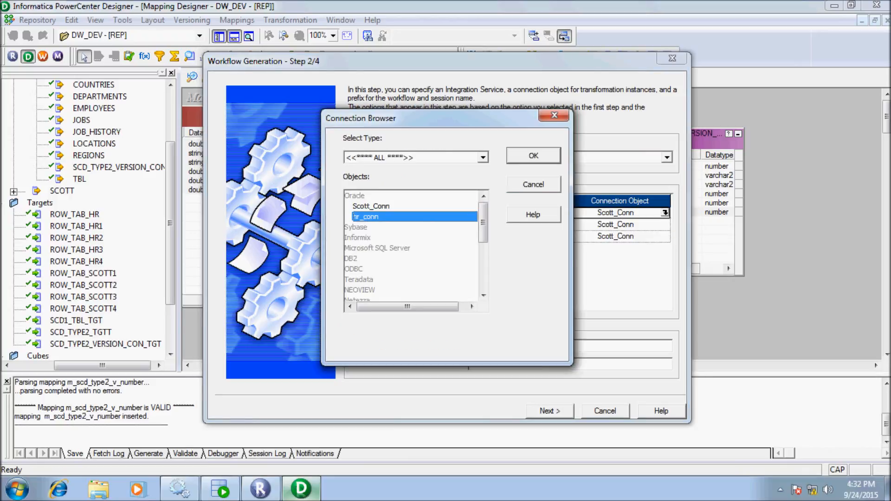
key("Return")
left_click(665, 225)
left_click(665, 225)
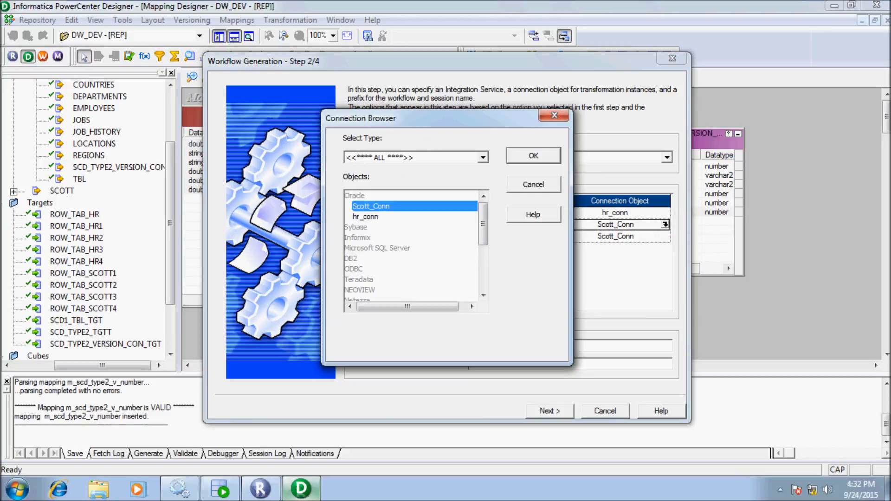
left_click(365, 217)
key("Return")
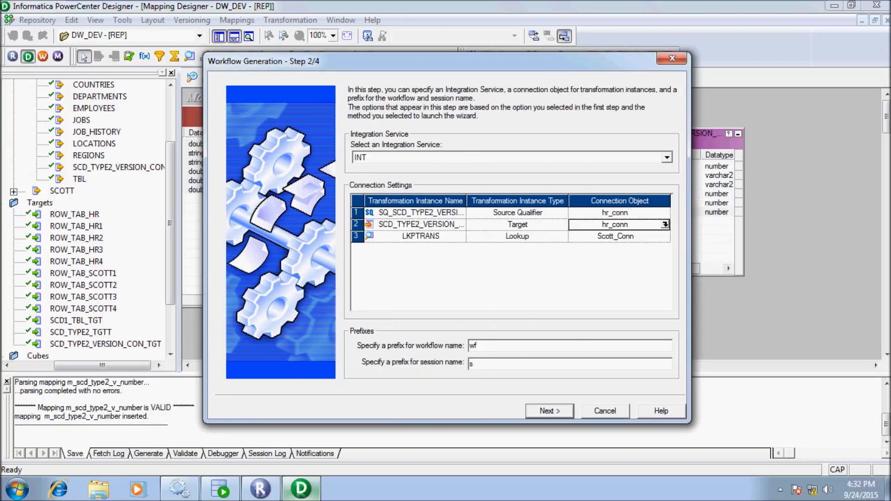
Step through the remaining wizard pages and finish generating wf_m_scd_type2_v_number.
key("Return")
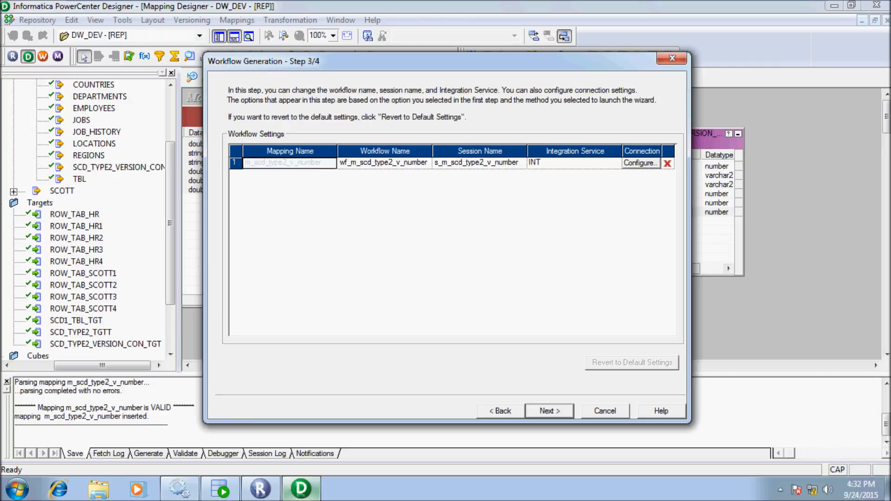
key("Return")
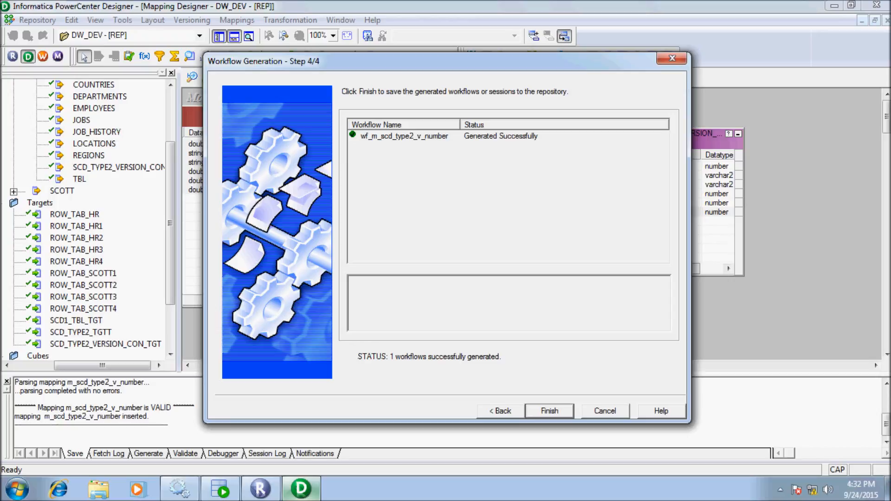
key("Return")
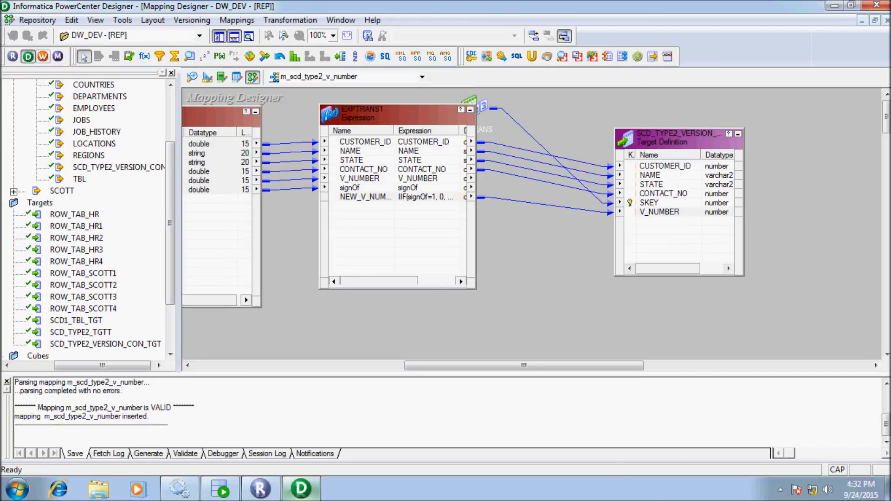
Launch Workflow Manager maximized and open wf_m_scd_type2_v_number from the DW_DEV workflows.
left_click(42, 57)
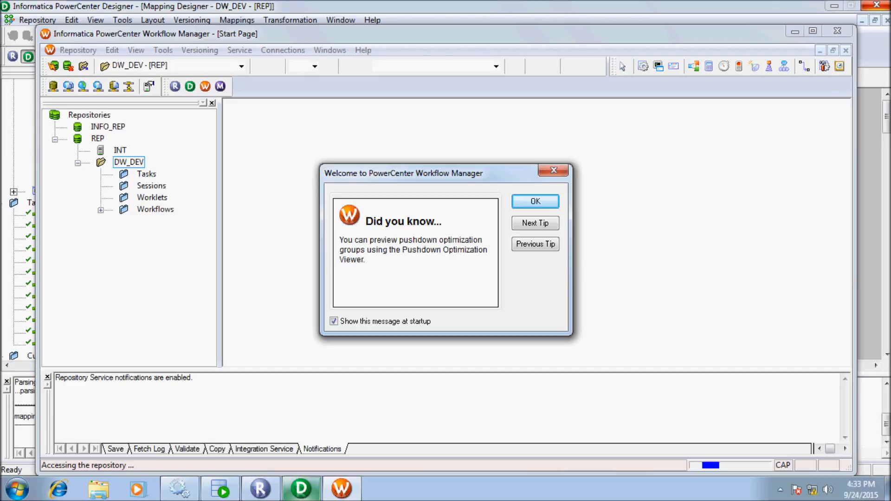
key("Return")
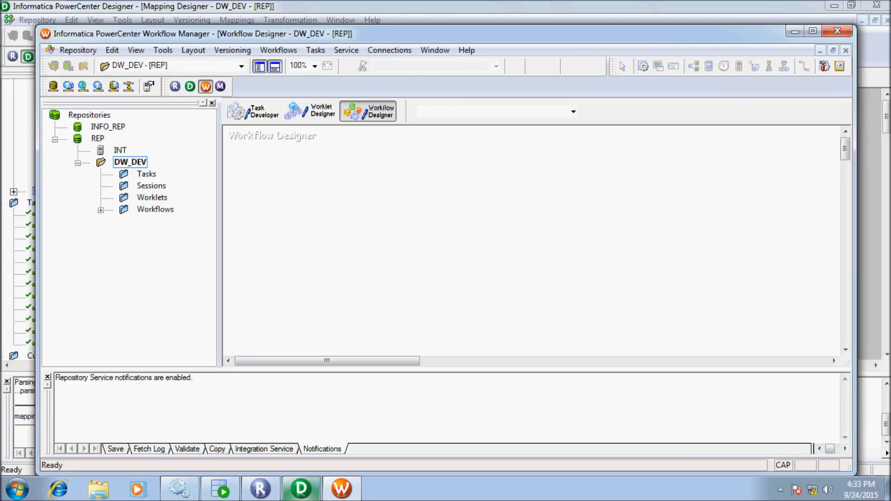
left_click(813, 30)
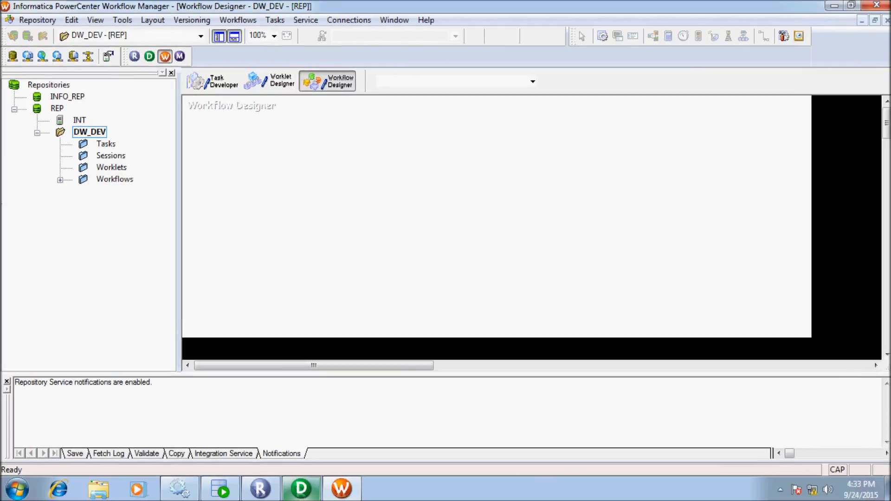
double_click(115, 179)
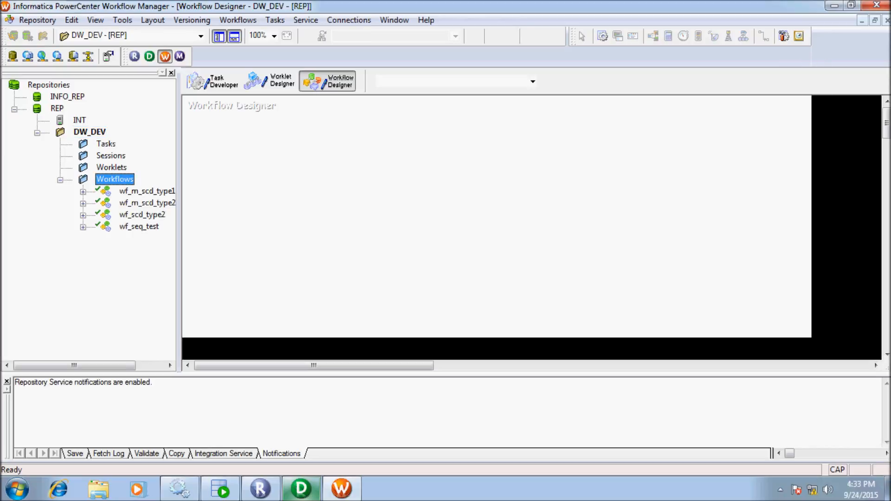
left_click_drag(74, 365, 102, 366)
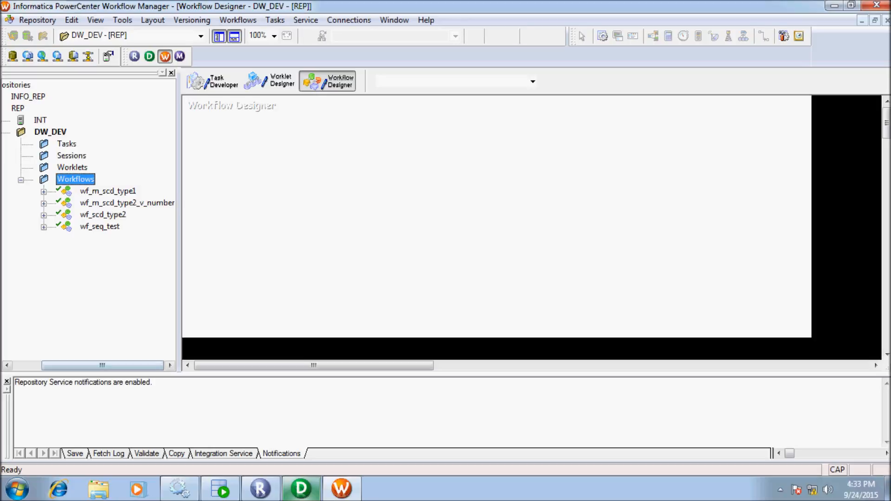
double_click(125, 203)
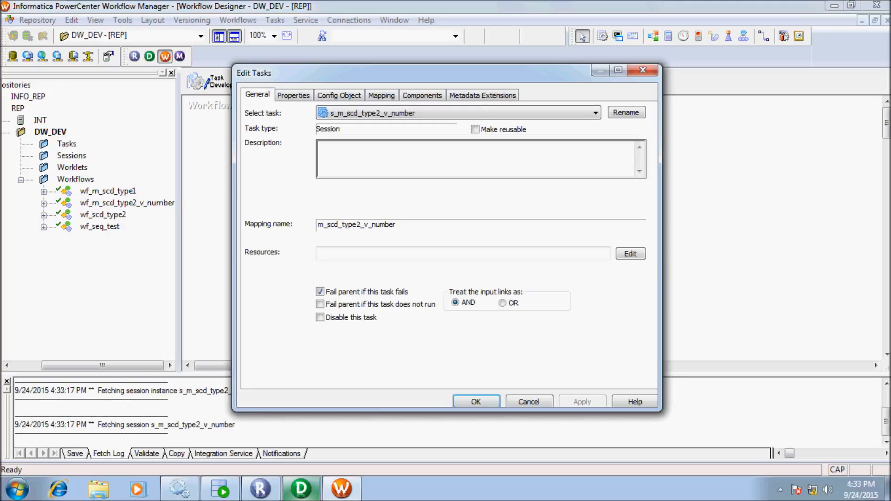
Set the target table's load type to Normal in the session's mapping settings.
left_click(382, 95)
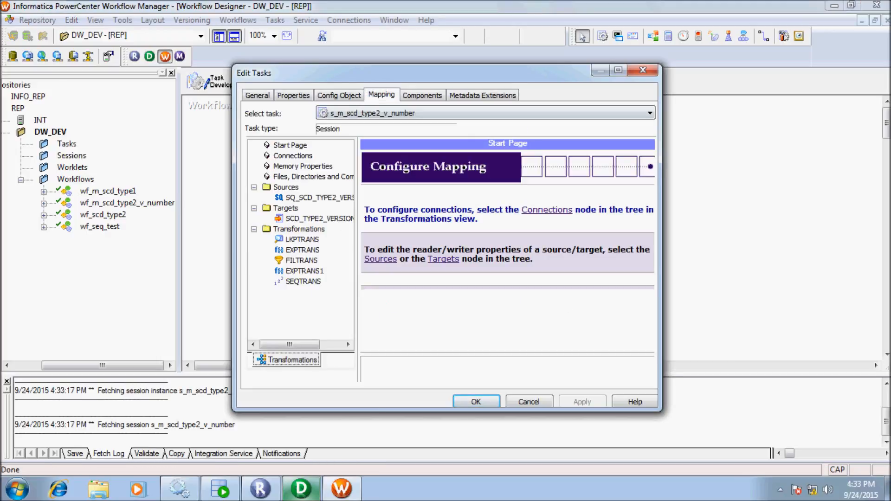
left_click(312, 198)
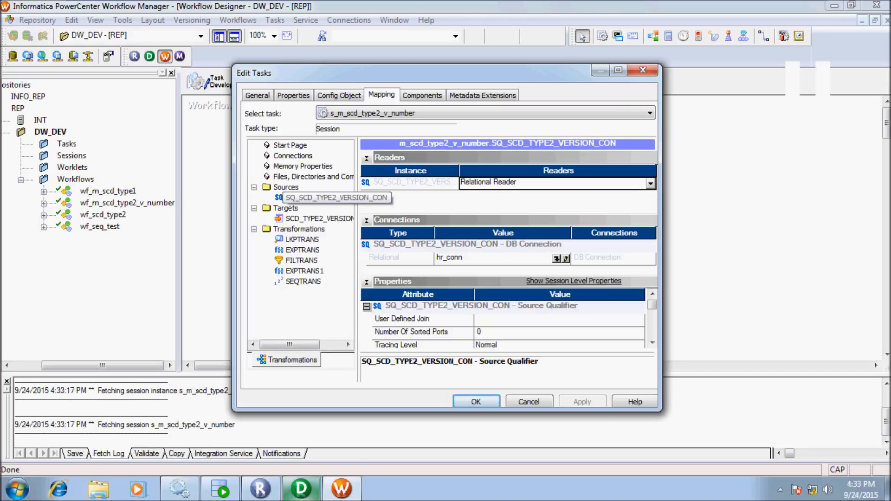
left_click(307, 219)
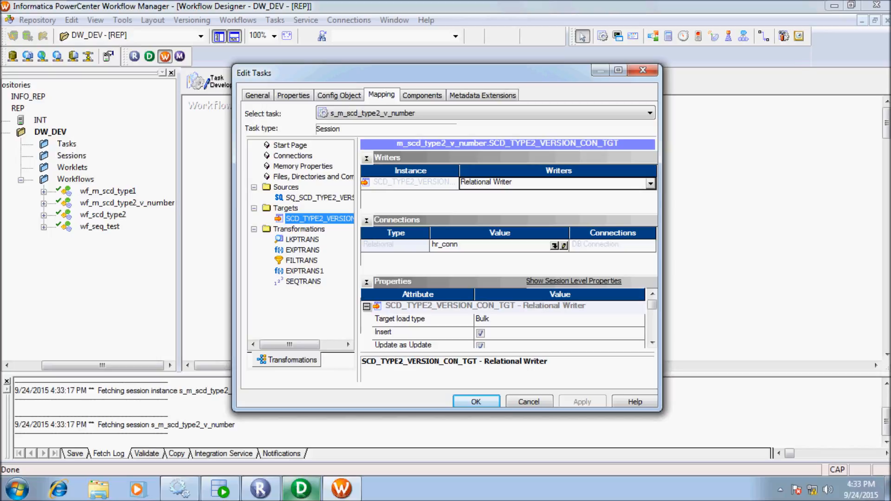
left_click(558, 319)
left_click(639, 321)
left_click(557, 334)
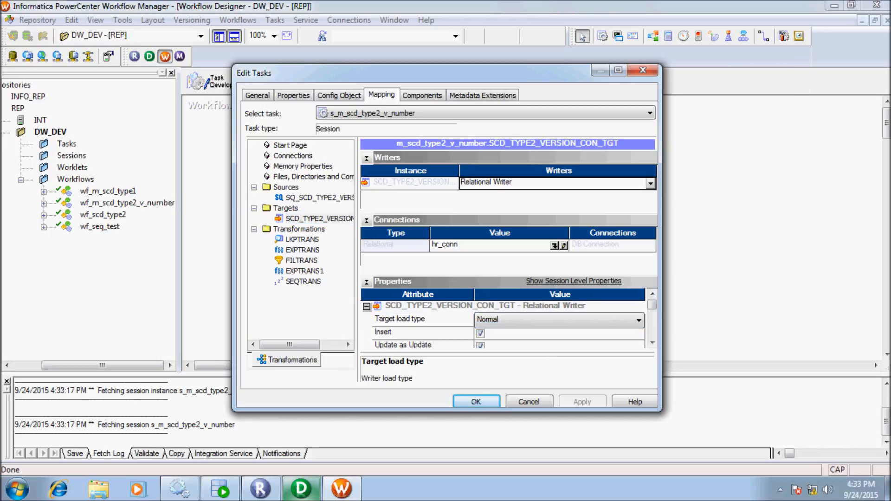
Point the LKPTRANS lookup at the hr_conn relational connection and apply the session changes.
left_click(303, 239)
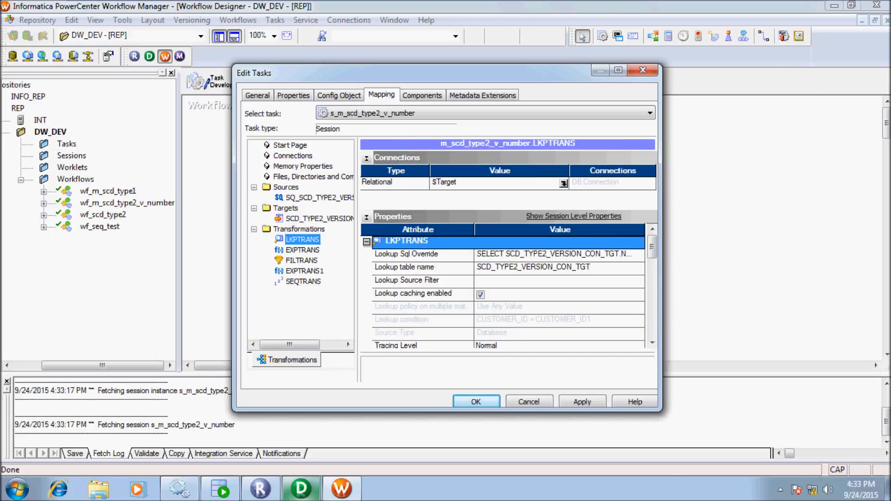
left_click(564, 183)
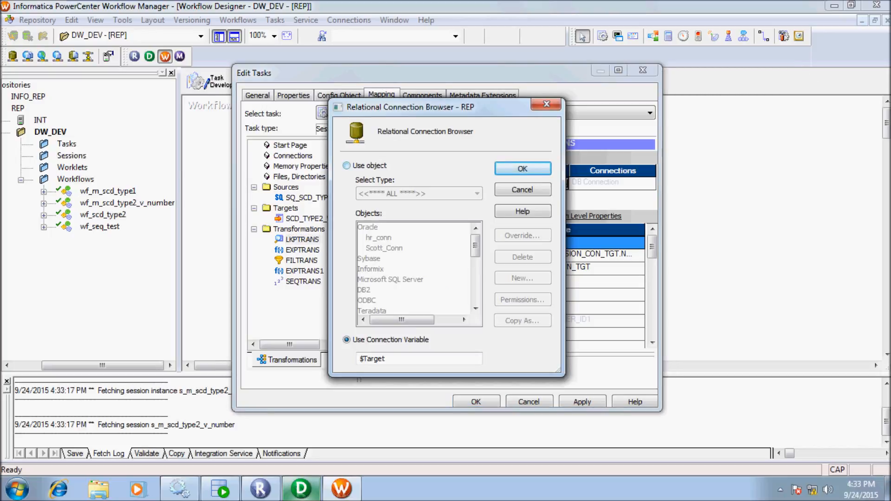
left_click(346, 166)
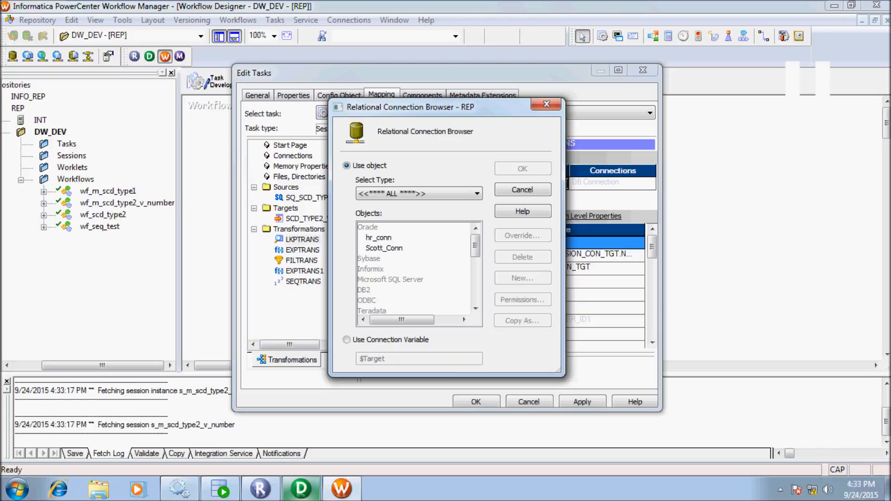
left_click(379, 237)
left_click(522, 168)
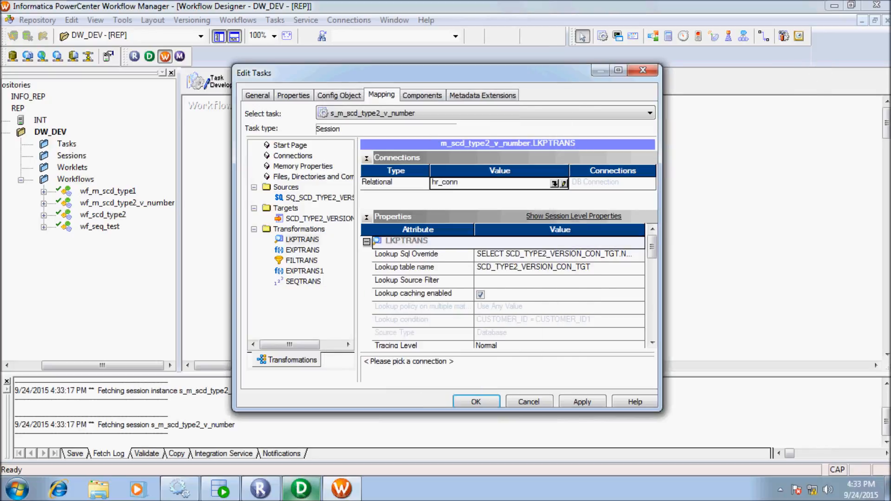
left_click(582, 402)
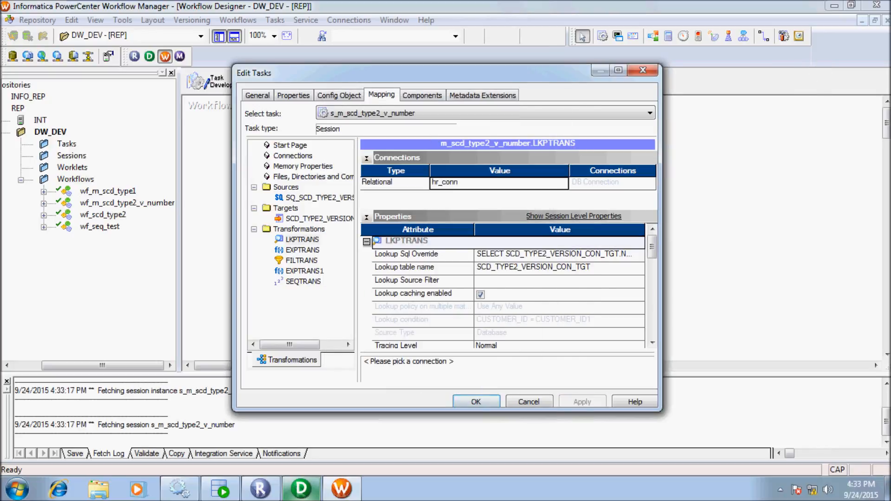
key("Return")
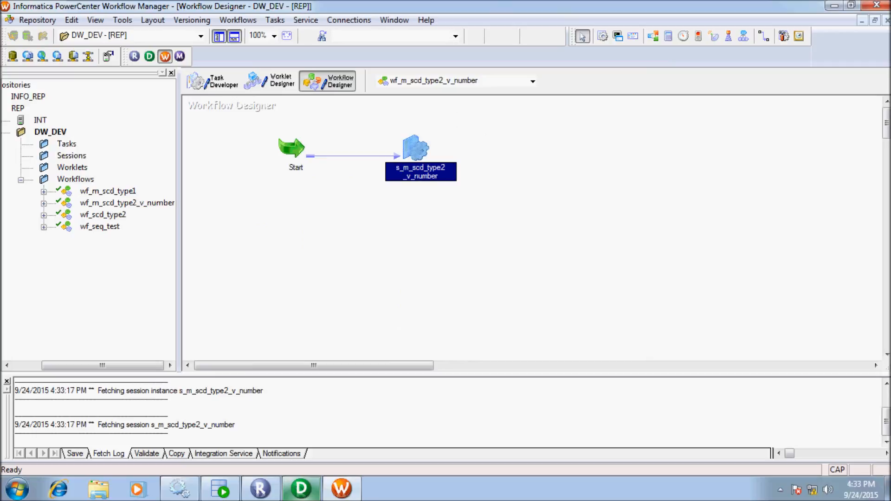
Save wf_m_scd_type2_v_number and start the s_m_scd_type2_v_number session task.
key("ctrl+s")
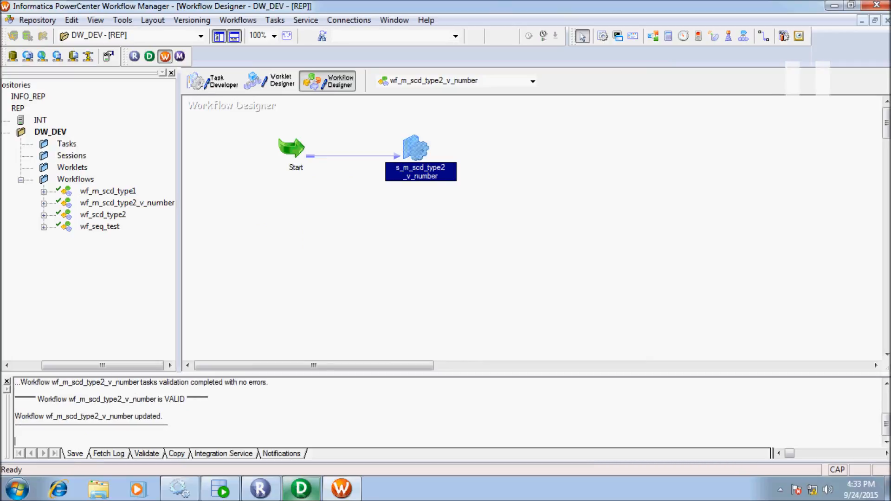
right_click(413, 138)
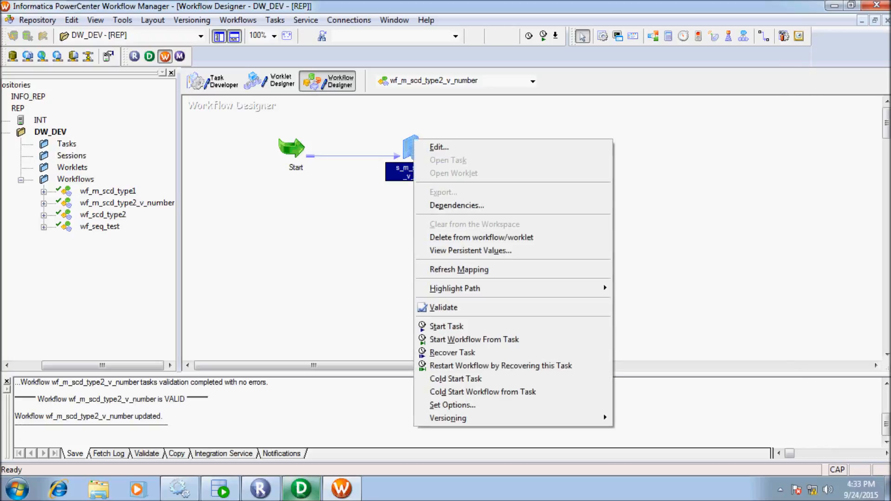
left_click(447, 326)
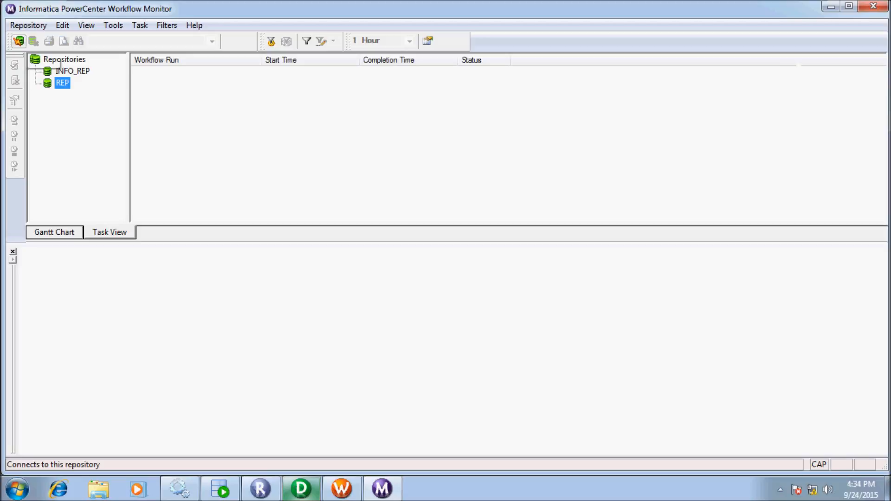
Log Workflow Monitor into the REP repository with the repository password.
left_click(18, 41)
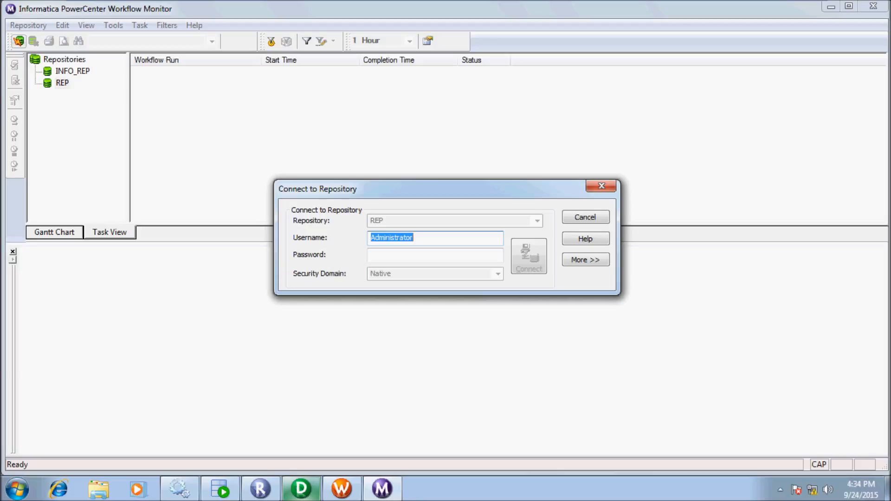
key("Tab")
type("Administrator")
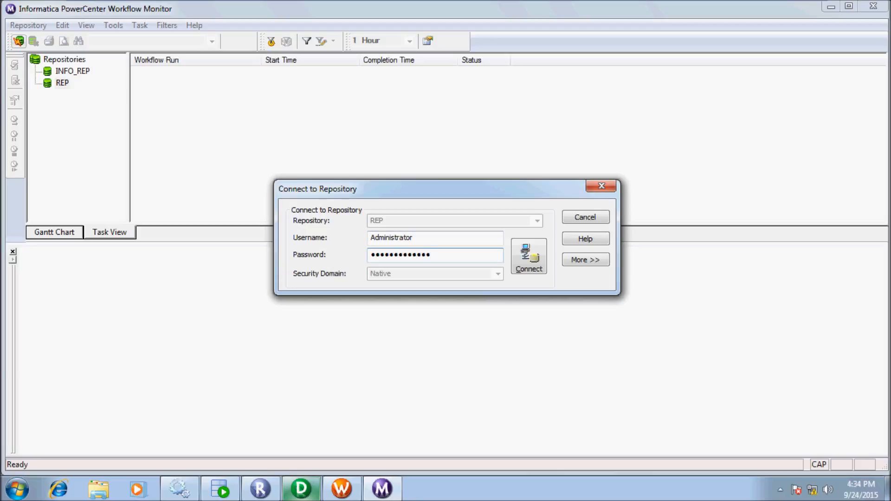
key("Left")
key("Left")
key("Left")
key("Left")
key("Left")
key("Left")
key("Left")
key("Left")
key("Left")
key("Left")
key("Left")
key("BackSpace")
key("Return")
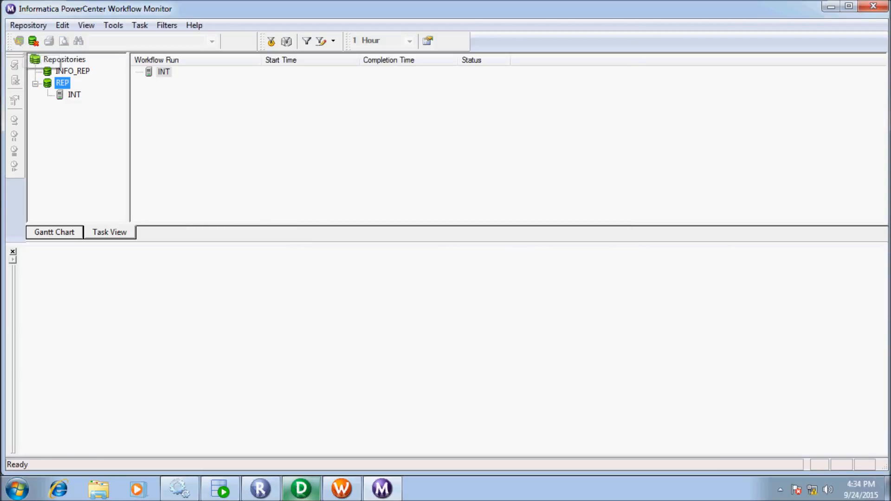
Restart the session task and review the successful run's source/target row statistics.
left_click(342, 489)
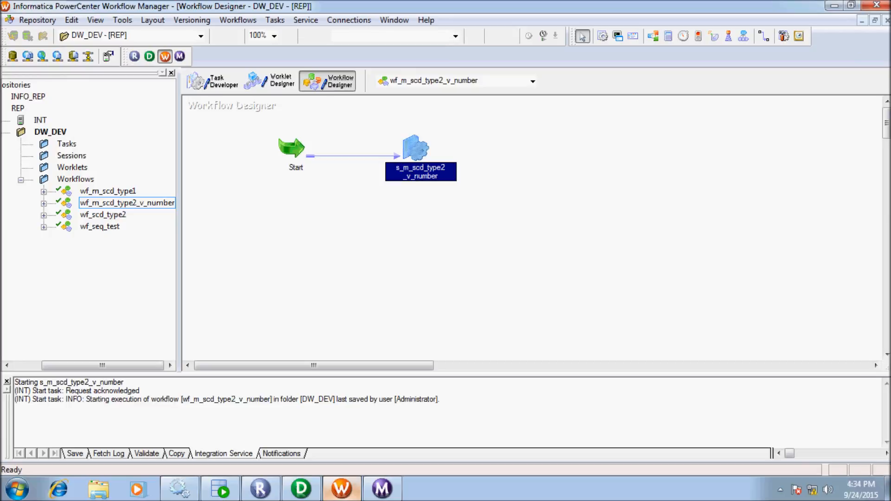
right_click(412, 141)
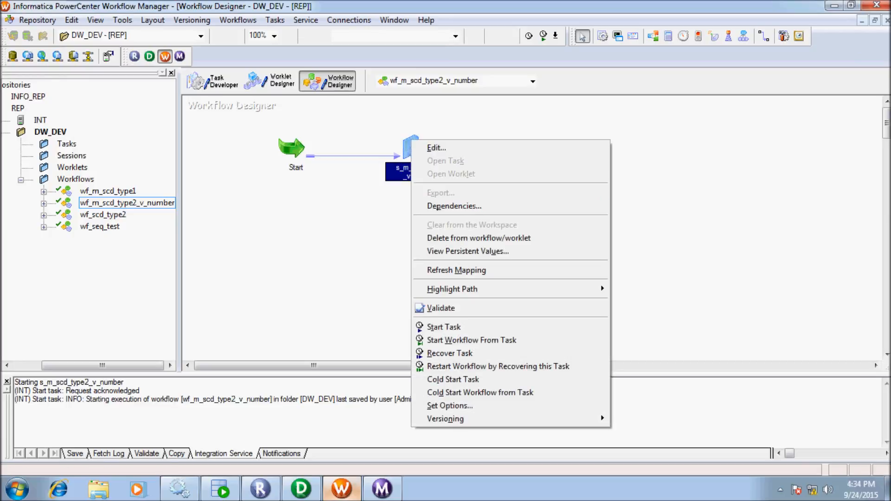
left_click(444, 326)
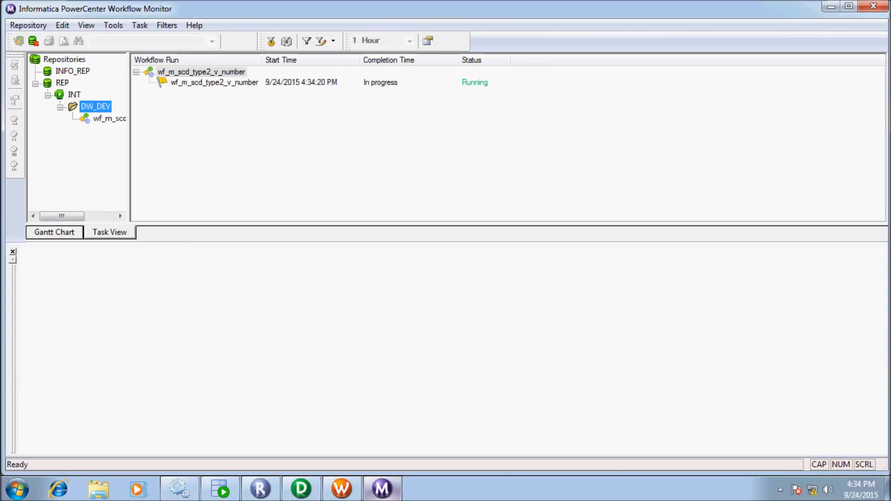
left_click(221, 93)
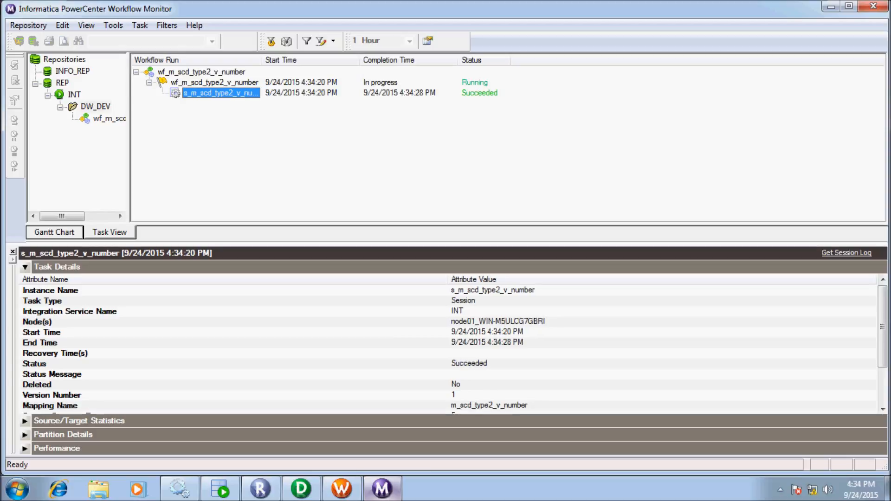
left_click(25, 267)
left_click(25, 281)
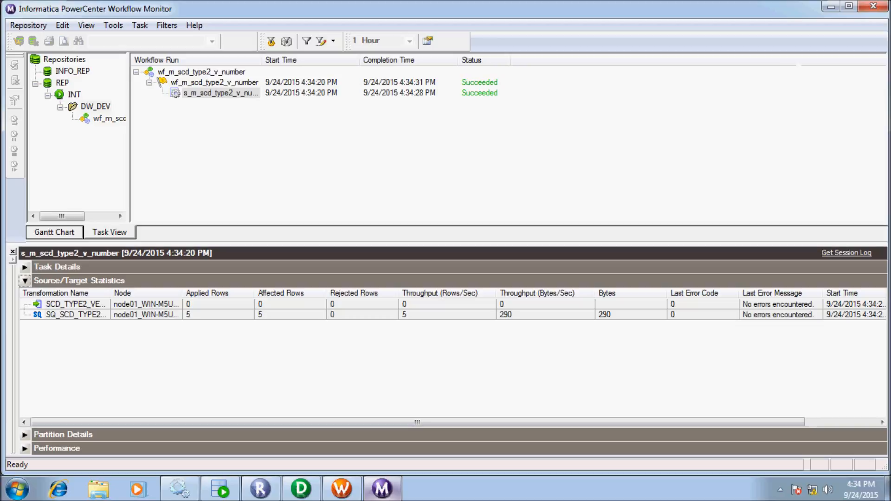
left_click(221, 489)
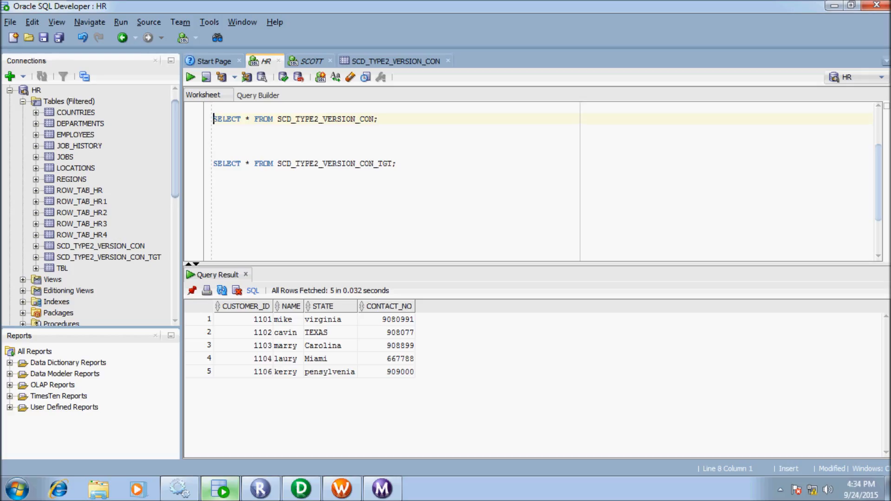
Query the five loaded SCD_TYPE2_VERSION_CON_TGT rows, then truncate that target table.
left_click_drag(395, 163, 214, 141)
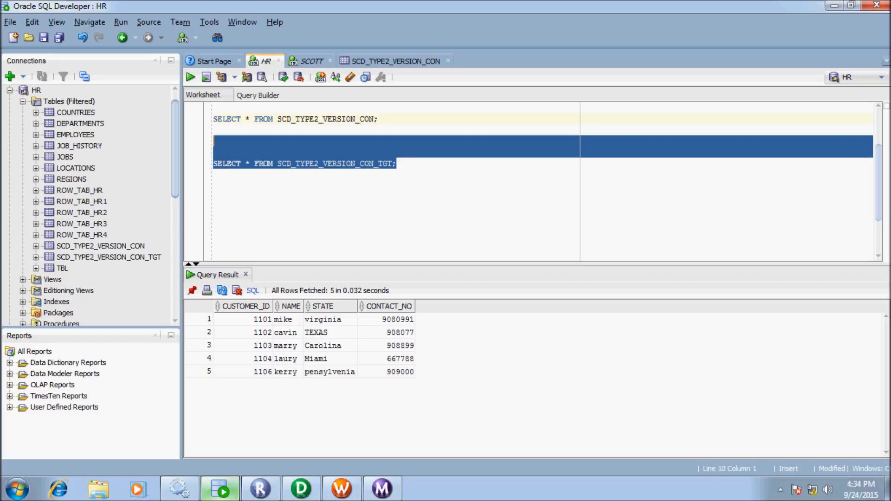
key("ctrl+Return")
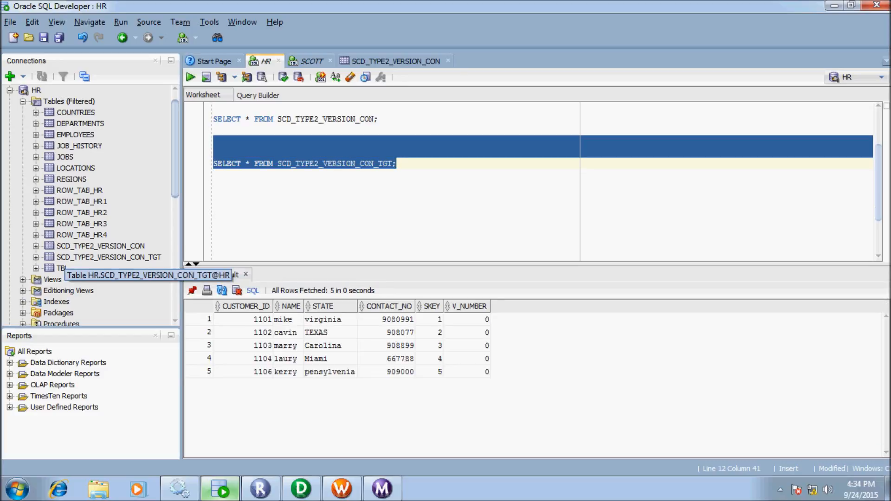
right_click(65, 255)
mouse_move(116, 323)
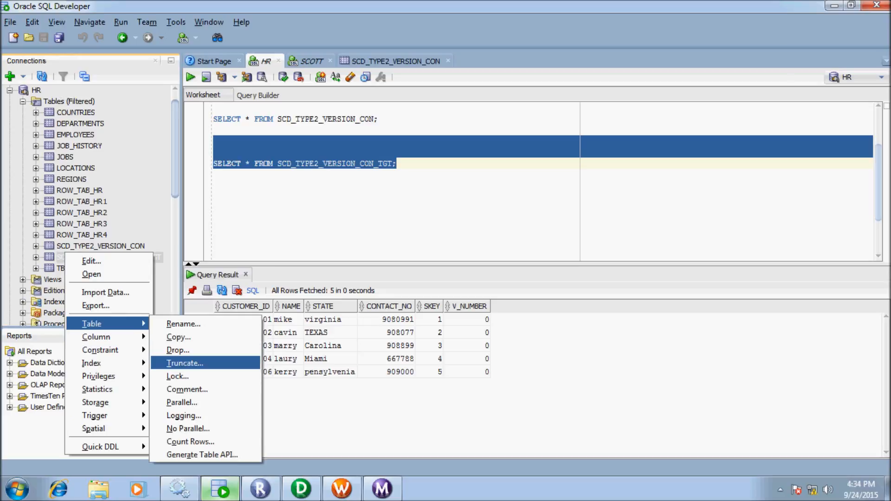
left_click(185, 363)
left_click(457, 321)
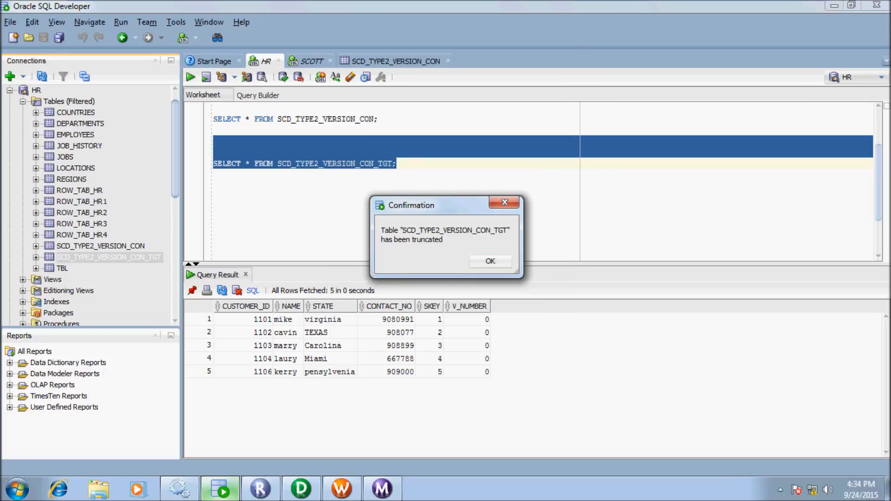
key("Return")
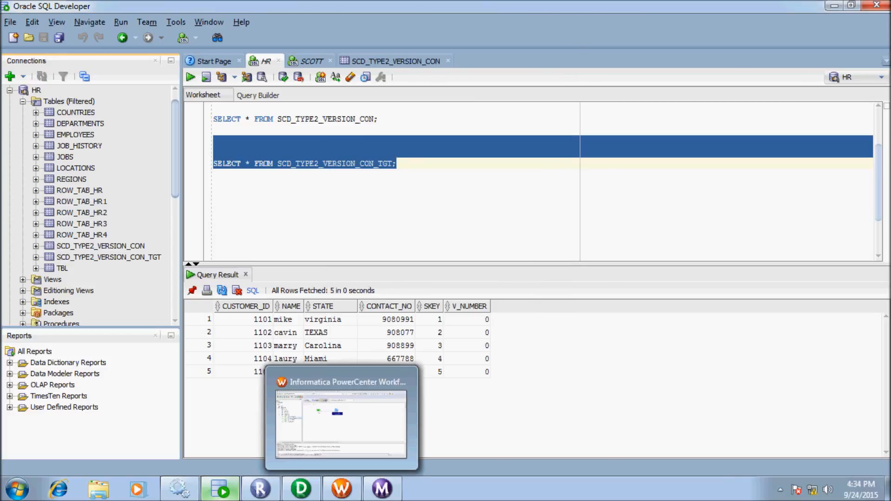
left_click(341, 488)
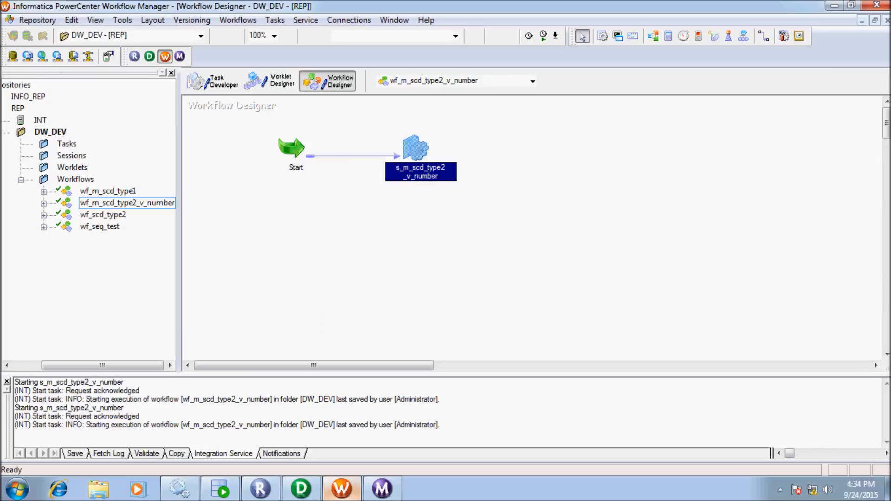
Rerun the session task and confirm 5 rows were applied to the target.
right_click(416, 145)
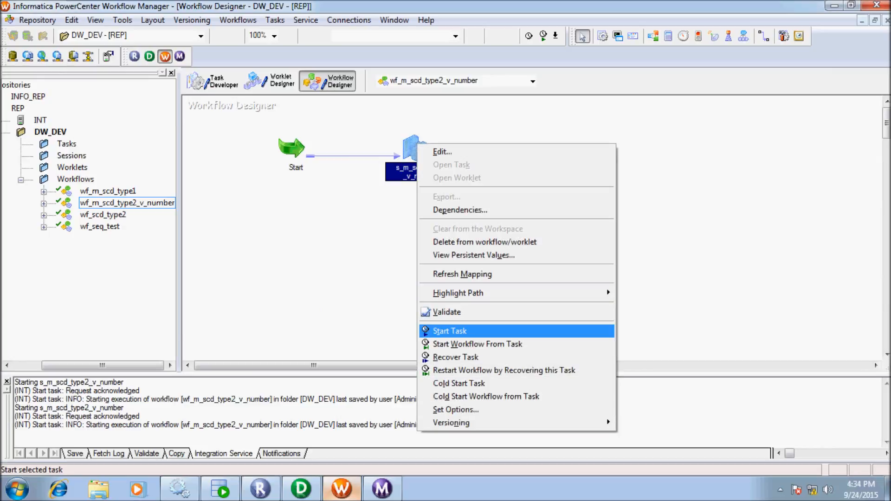
left_click(448, 331)
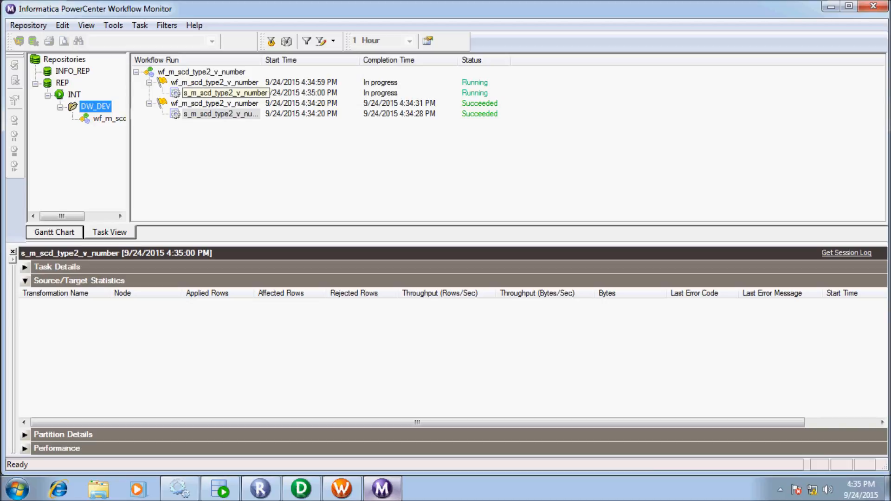
left_click(221, 93)
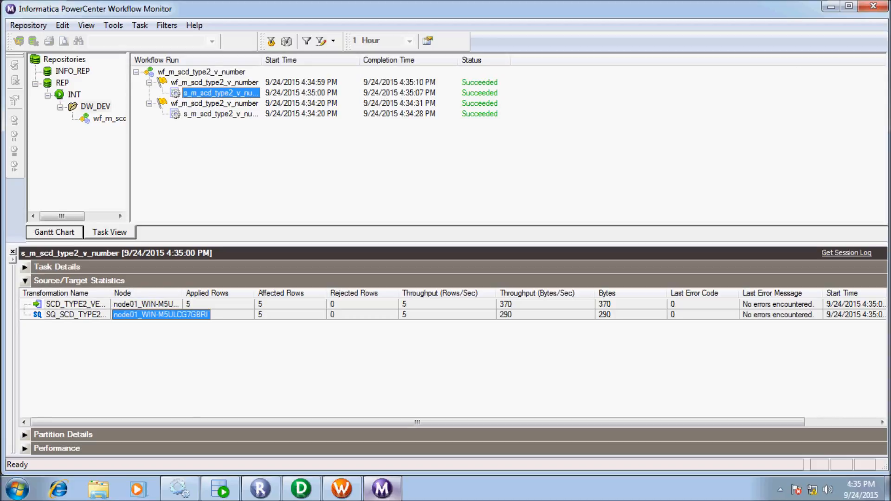
left_click(220, 489)
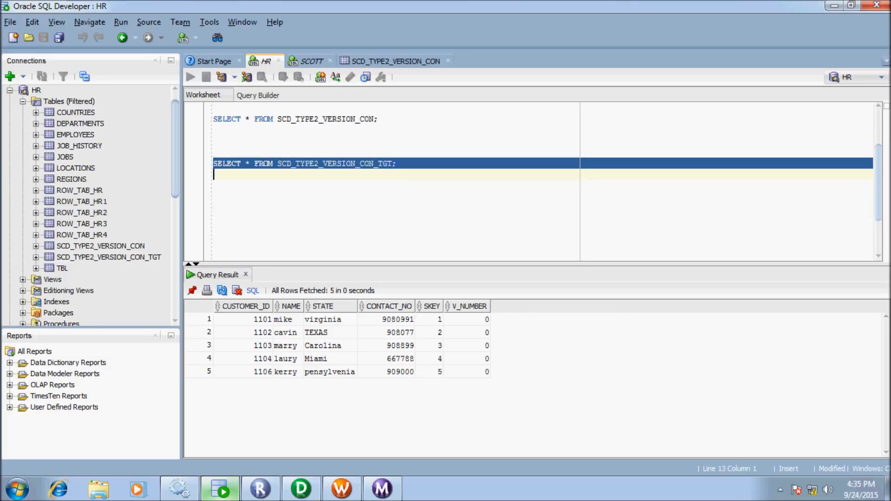
Rerun the target query showing SKEY 6–10, then insert a blank row in SCD_TYPE2_VERSION_CON.
key("ctrl+Return")
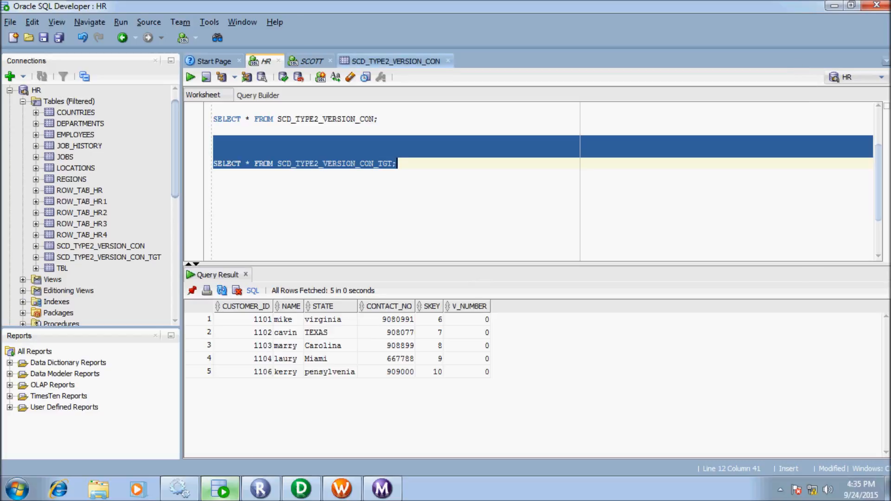
left_click(394, 61)
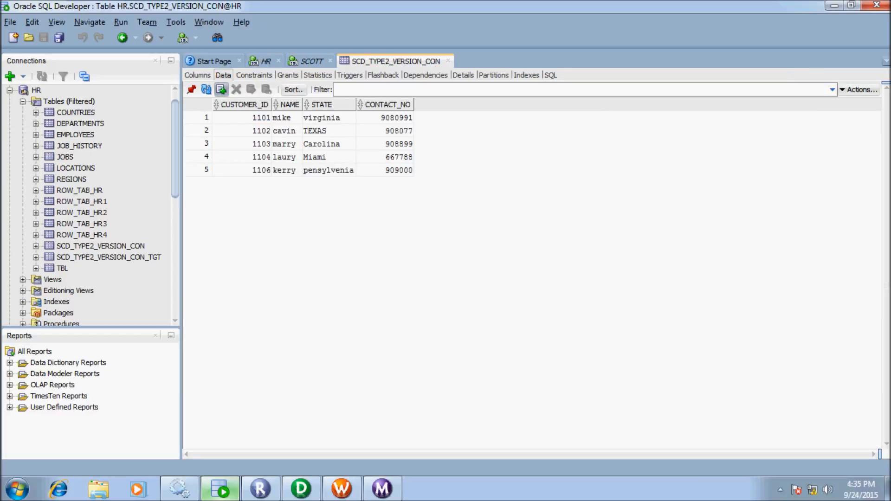
left_click(221, 90)
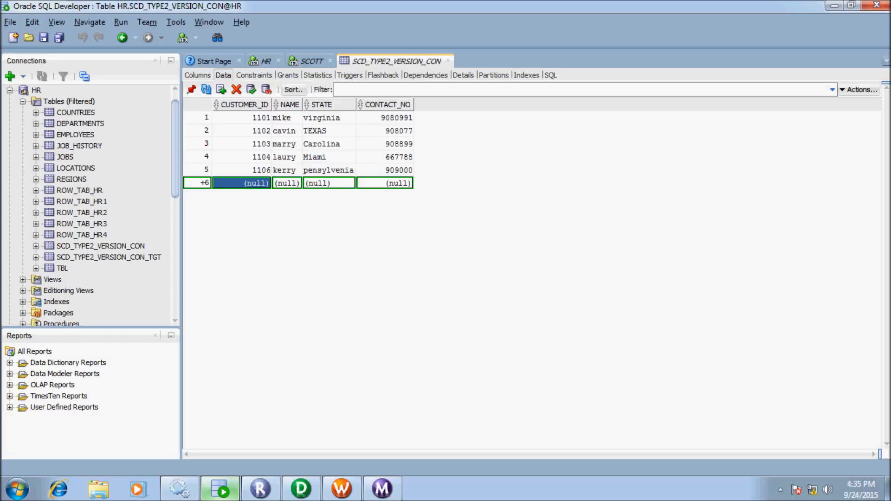
Fill the new row with a customer ID, name, state florida and contact number, then commit.
type("1105")
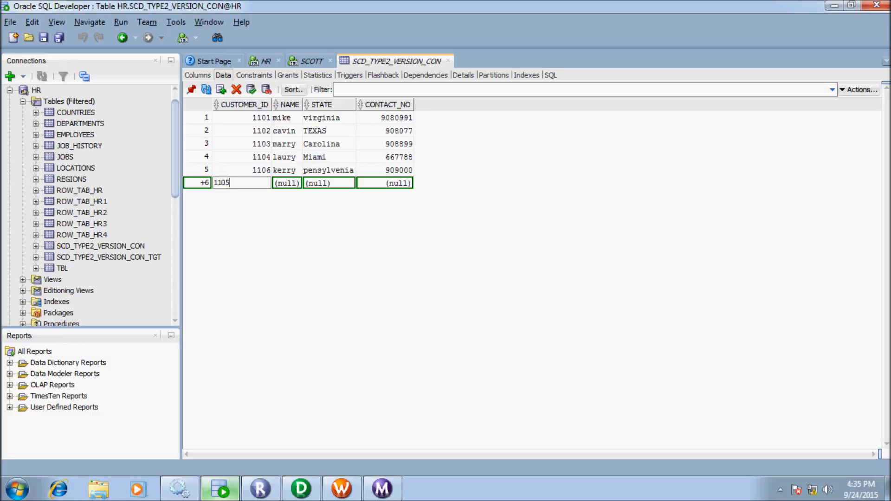
key("Tab")
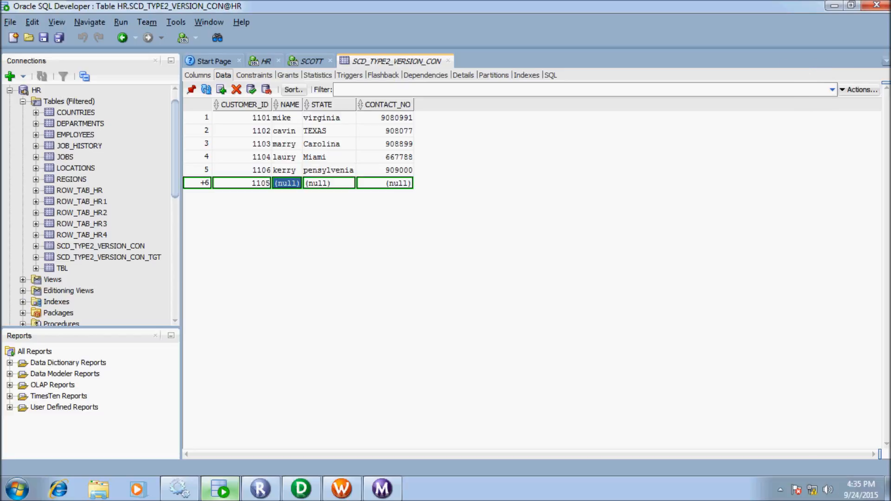
type("maggy")
key("Tab")
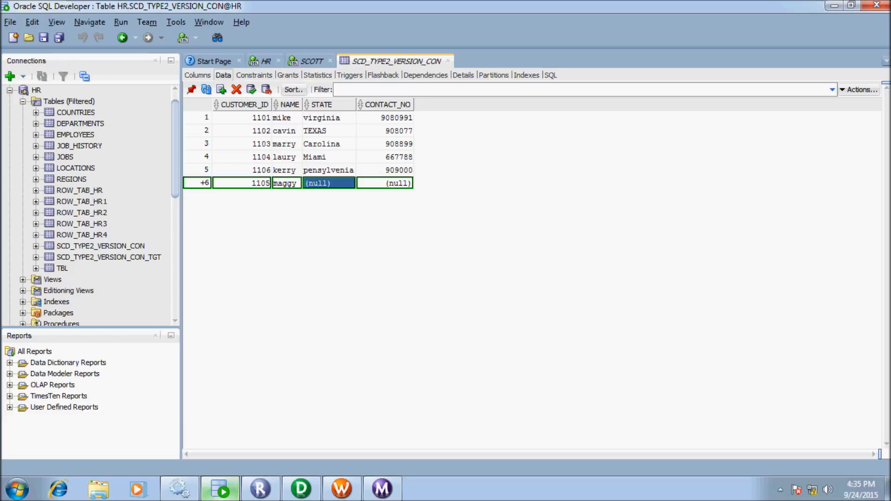
type("flor")
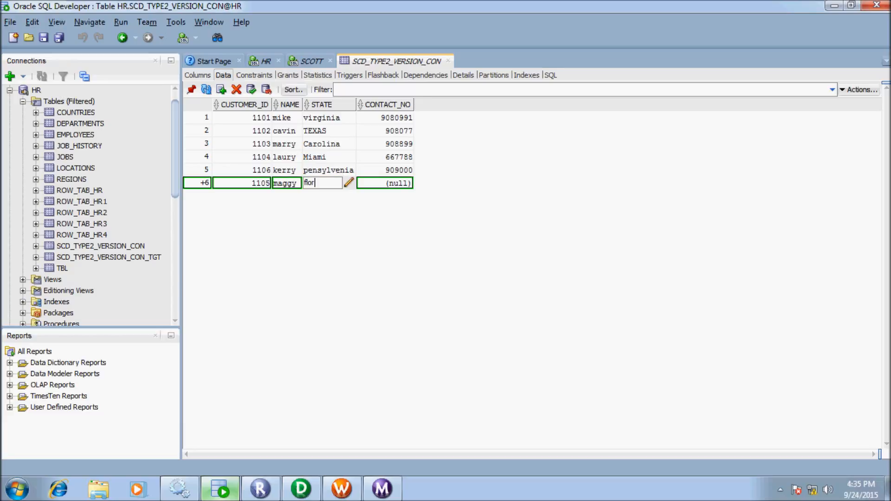
type("ida")
key("Tab")
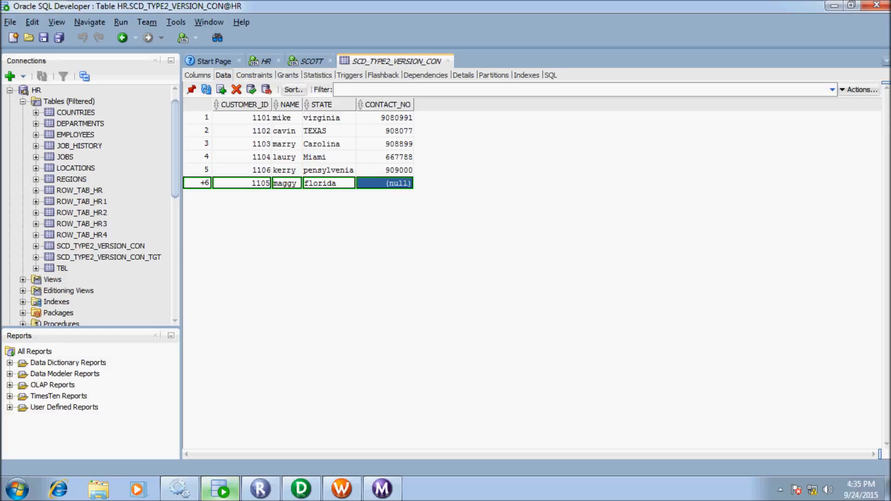
type("908877")
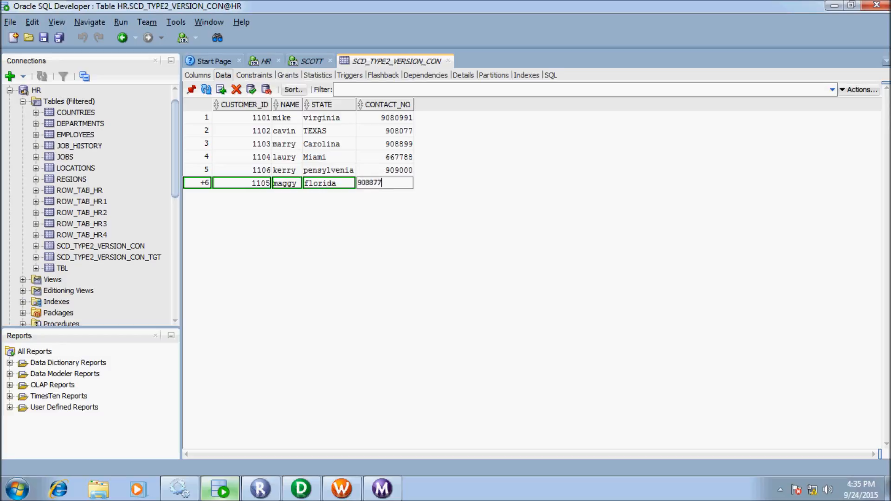
type("4")
key("Return")
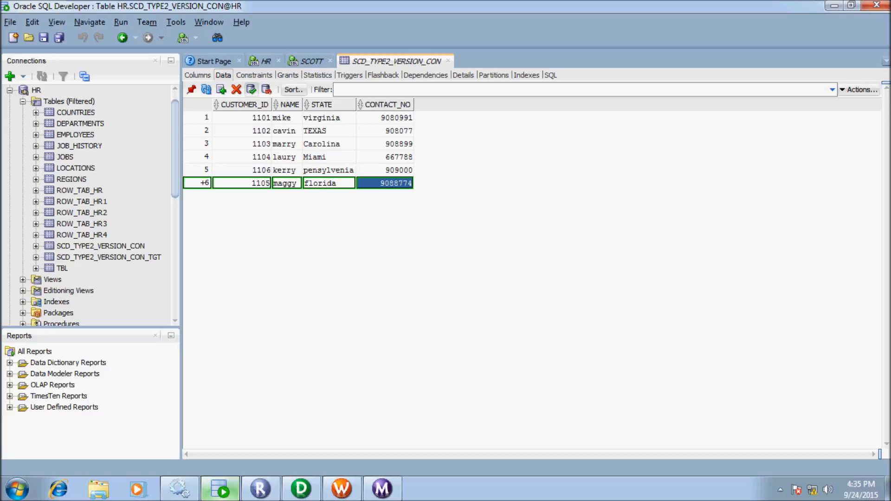
left_click(251, 89)
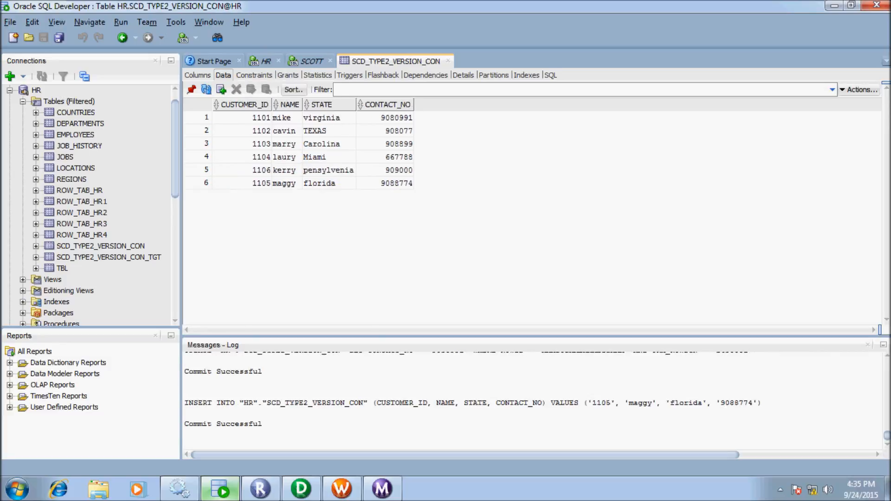
Run the session again, reading 6 source rows and inserting 1 target row.
left_click(868, 345)
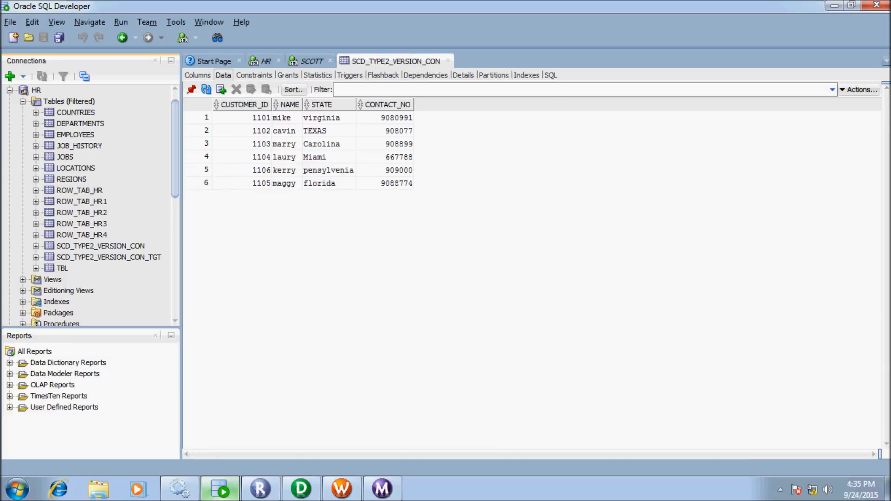
left_click(341, 489)
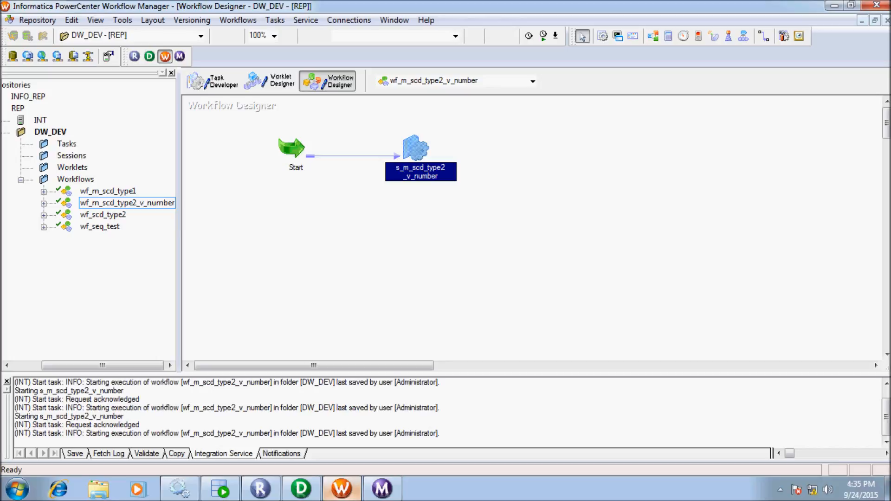
right_click(411, 139)
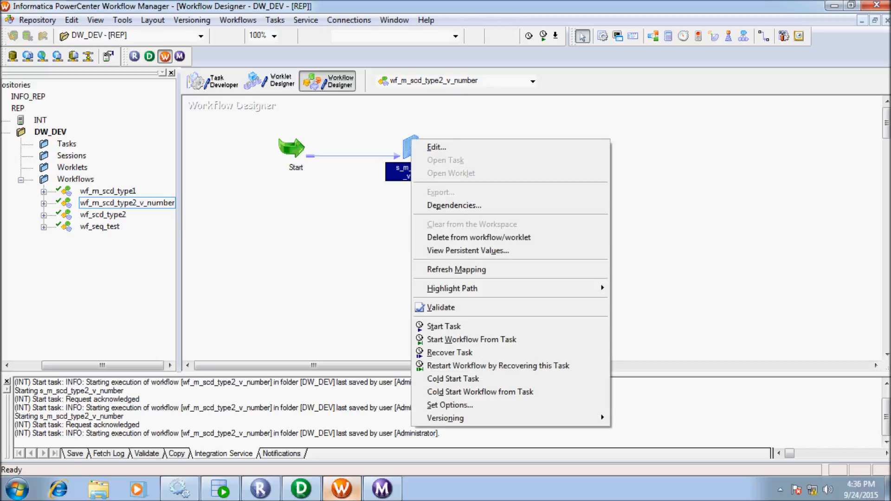
left_click(443, 326)
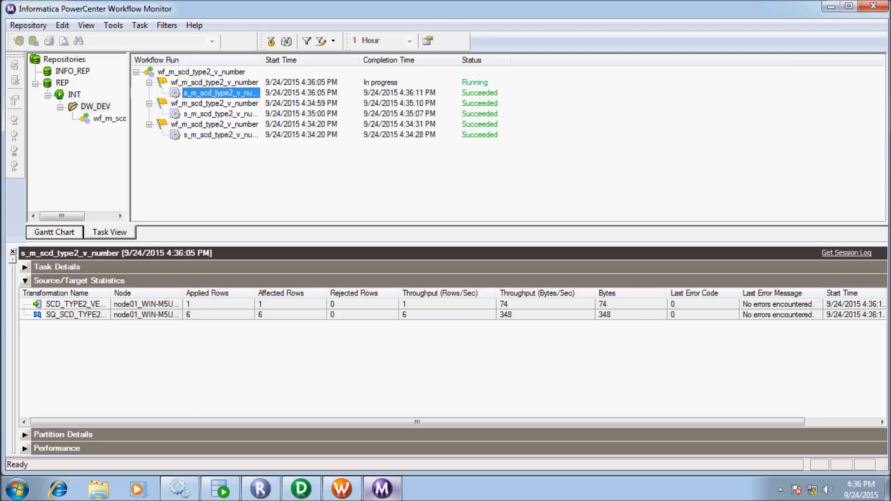
left_click(220, 489)
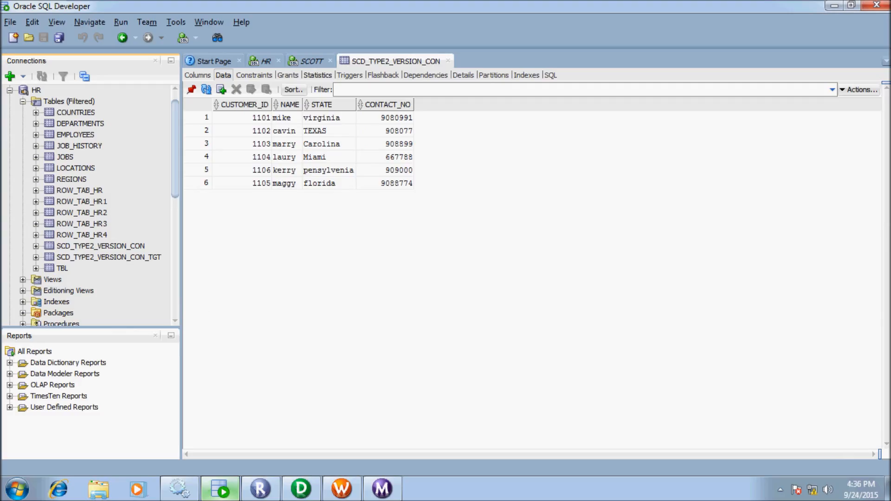
Rerun the target query to see the florida customer as row 6 with SKEY 11, V_NUMBER 0.
left_click(266, 61)
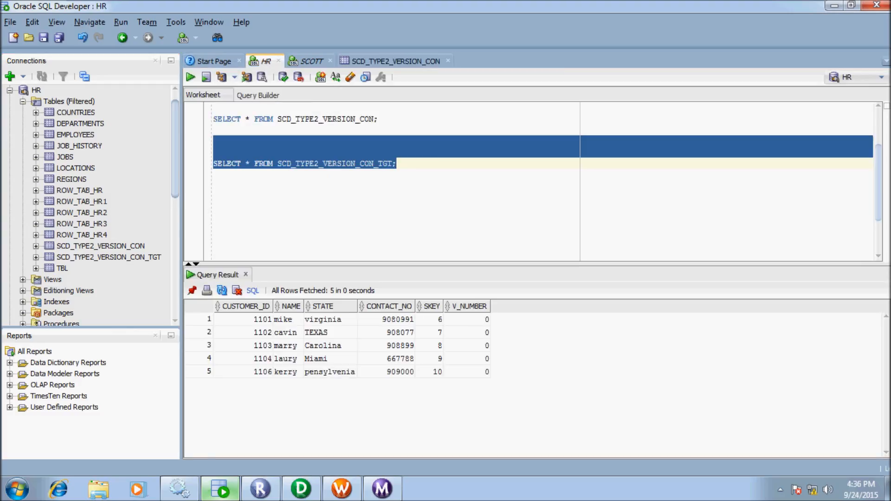
left_click(191, 77)
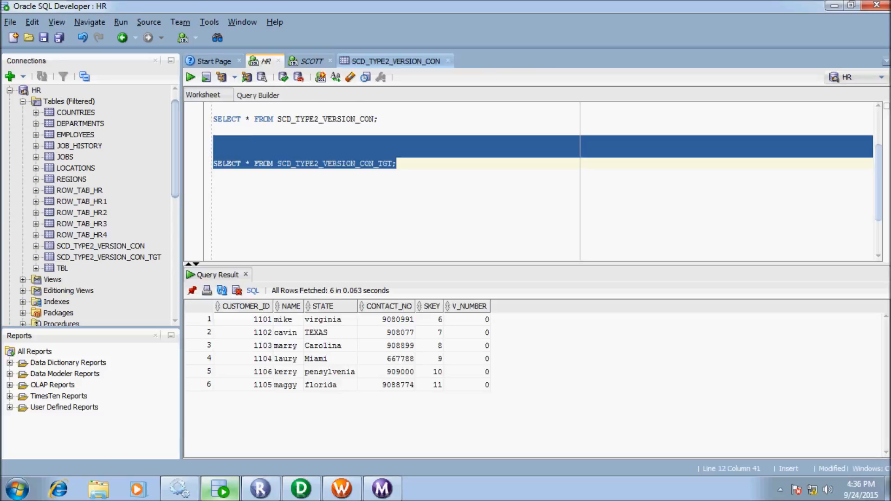
left_click(395, 62)
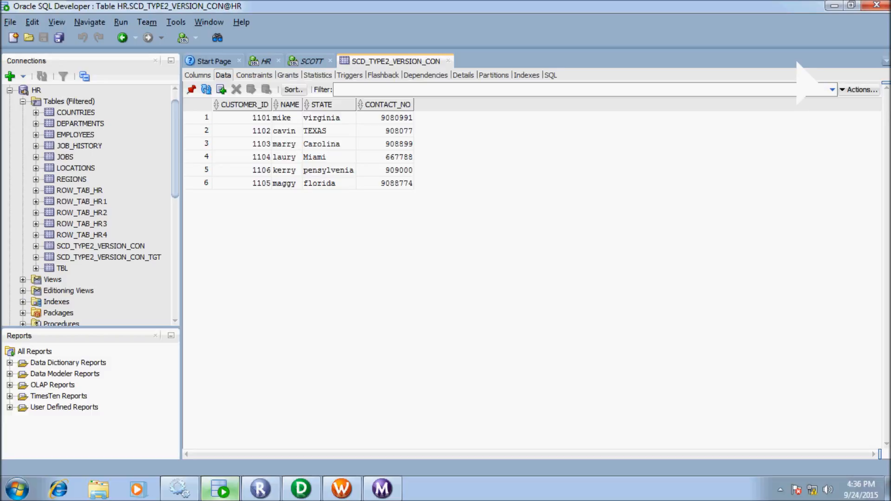
Change row 6's state from florida to florida1 and commit the edit.
left_click(329, 184)
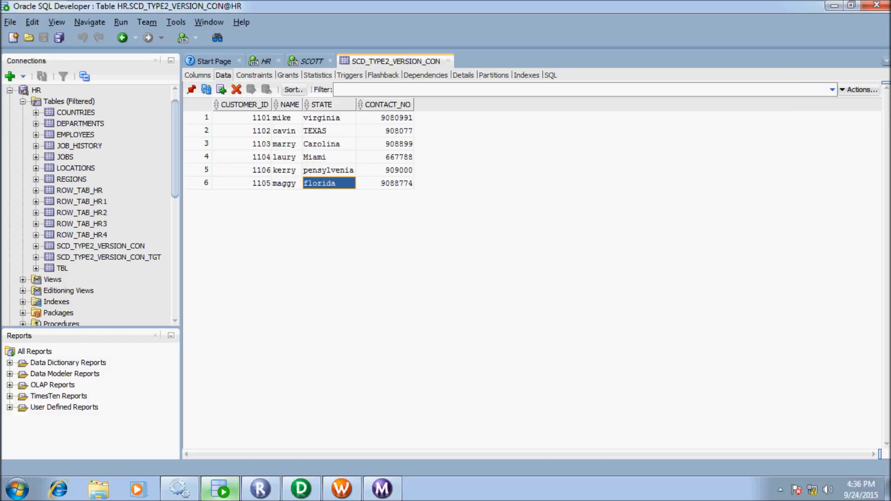
double_click(329, 183)
type("1")
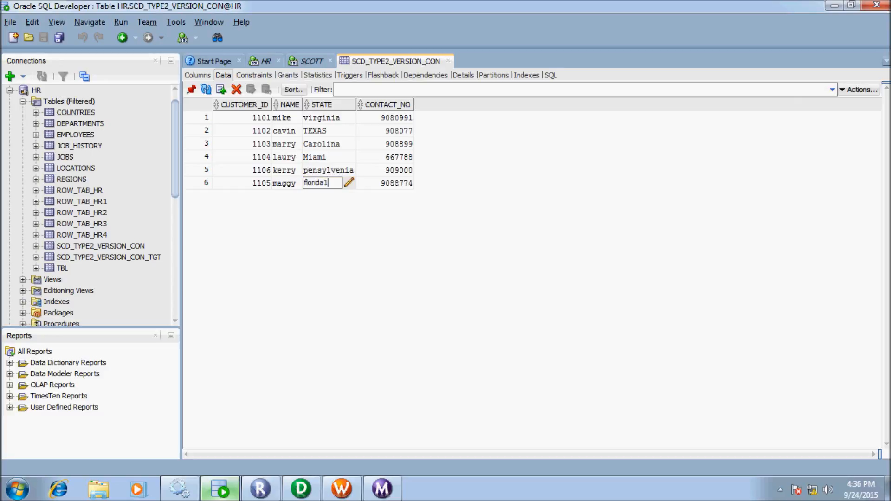
key("Return")
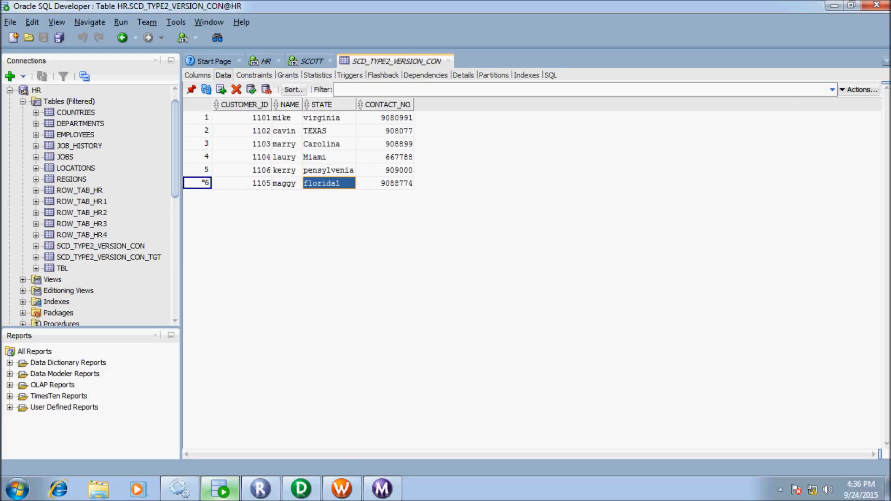
left_click(251, 89)
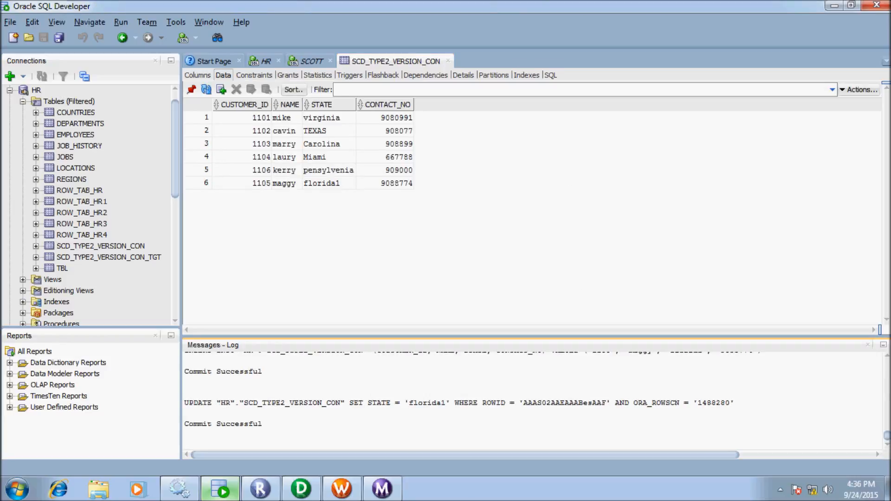
left_click(342, 488)
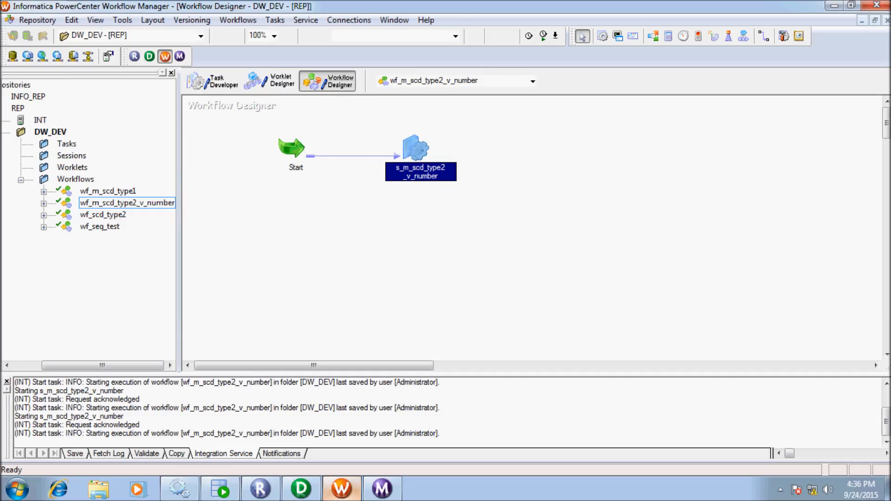
Rerun the s_m_scd_type2_v_number session and confirm it read 6 source rows and applied 1 target row.
right_click(416, 146)
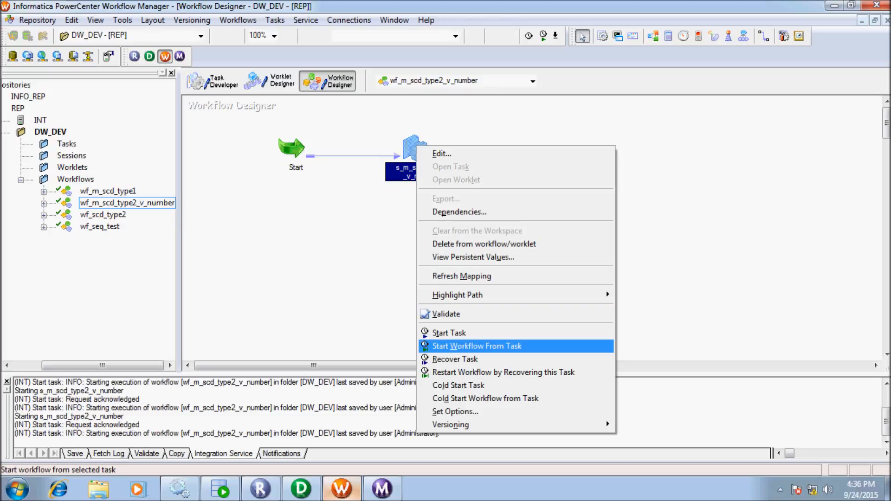
left_click(449, 333)
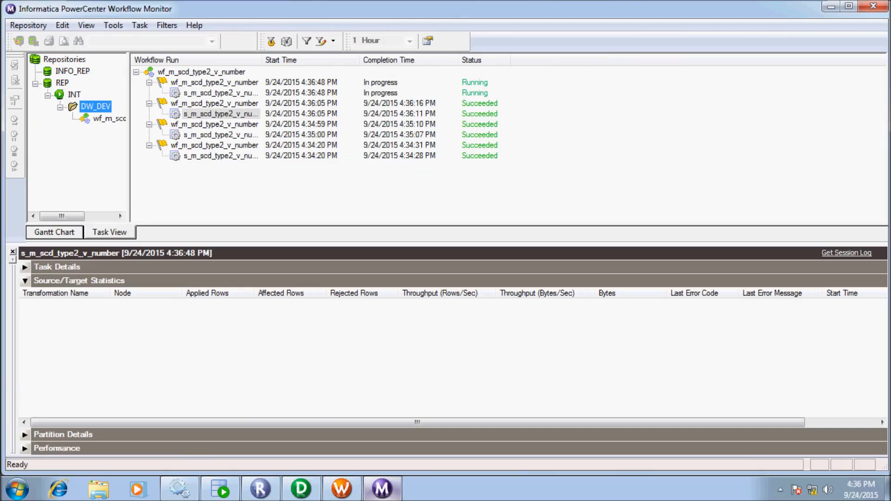
left_click(221, 93)
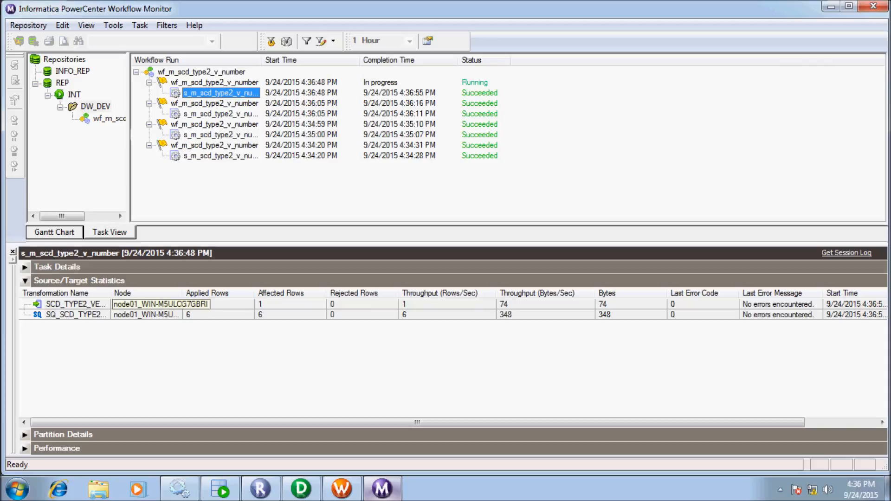
left_click(220, 489)
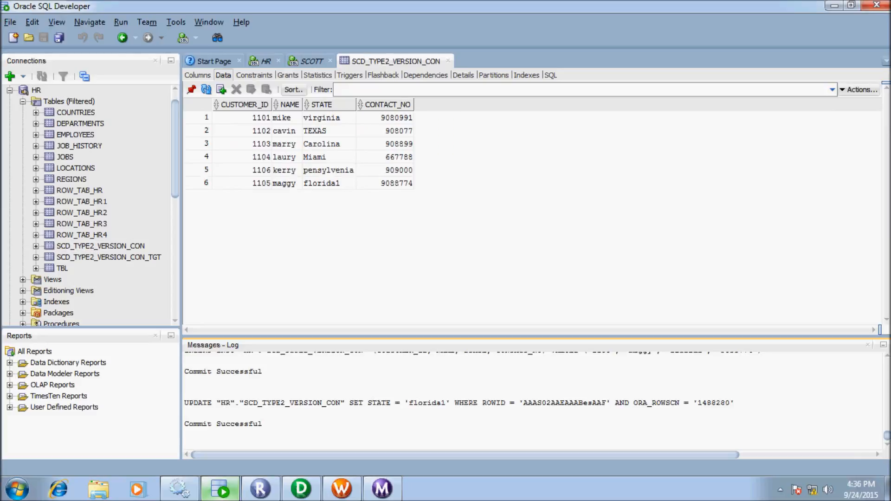
Query SCD_TYPE2_VERSION_CON_TGT to show the new florida1 row with SKEY 12 and V_NUMBER 1.
left_click(263, 61)
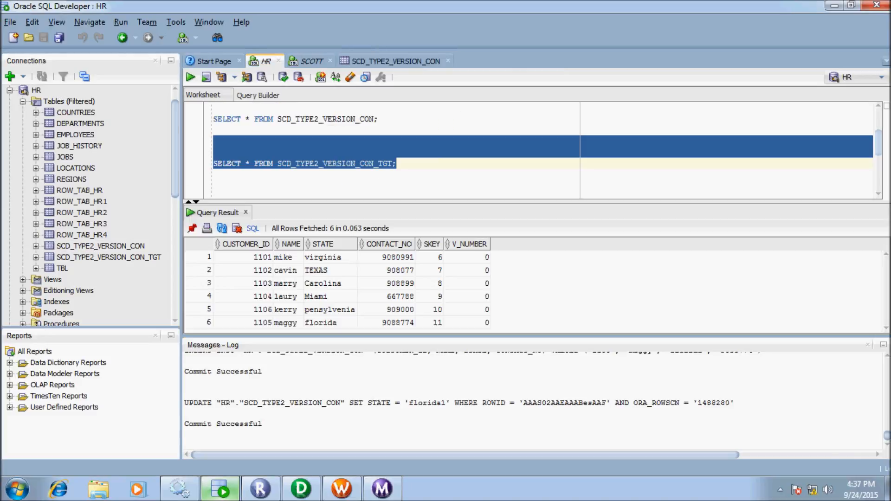
left_click(190, 77)
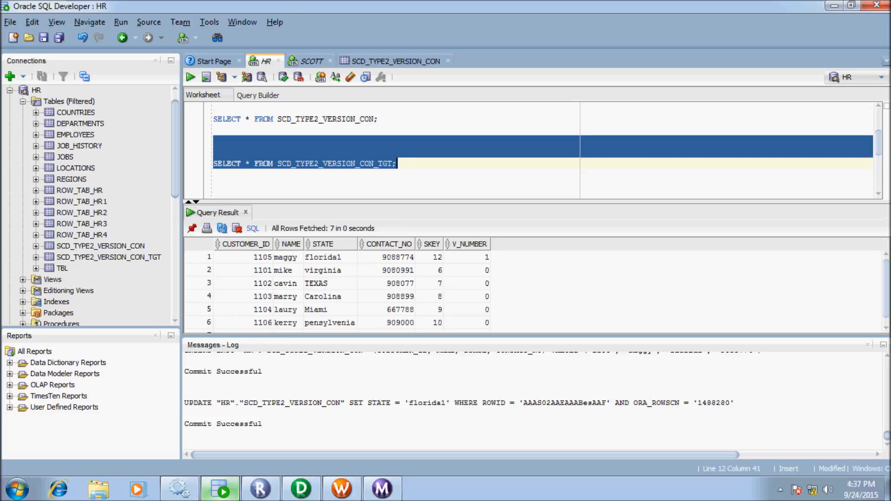
left_click(867, 344)
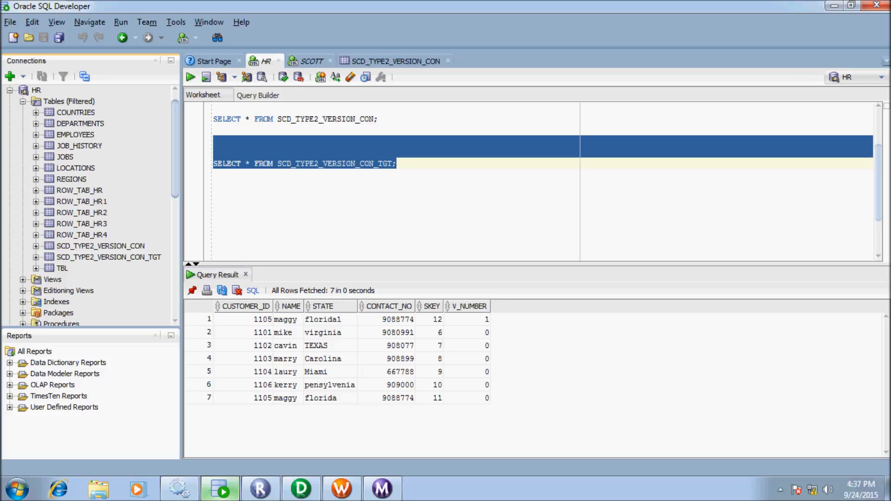
Edit the second customer's CONTACT_NO in the SCD_TYPE2_VERSION_CON data grid and commit the change.
left_click(395, 61)
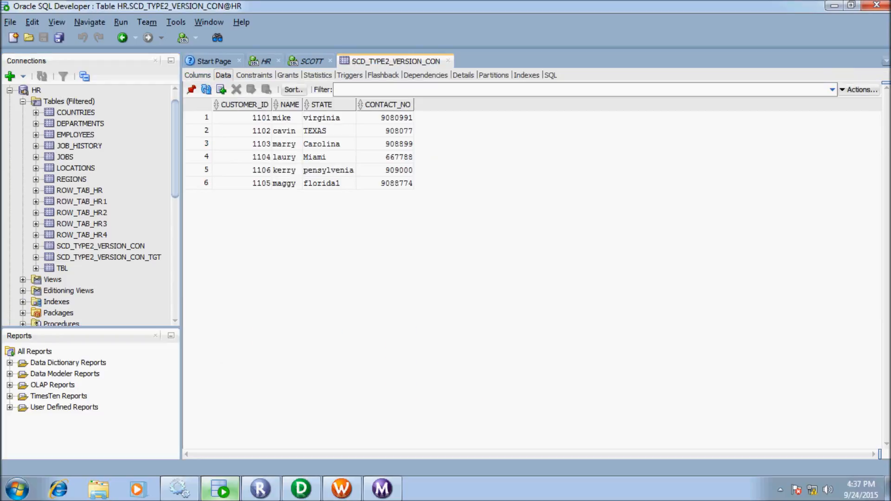
double_click(323, 131)
double_click(384, 130)
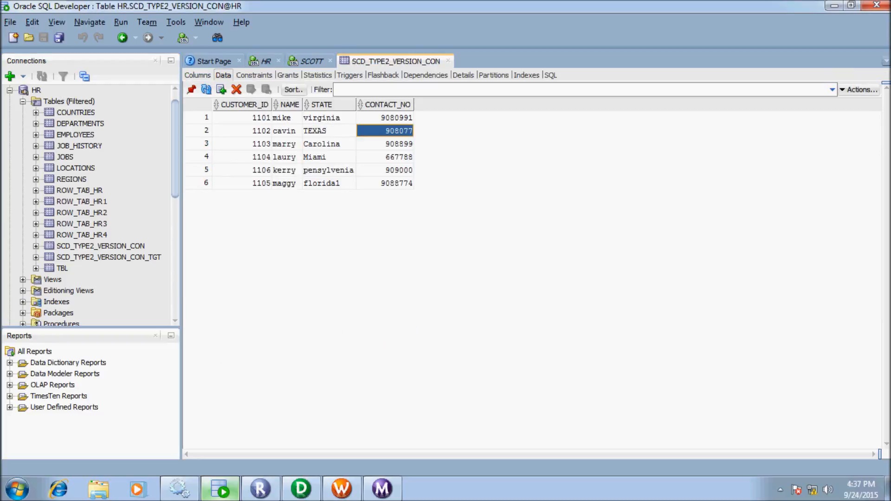
type("8")
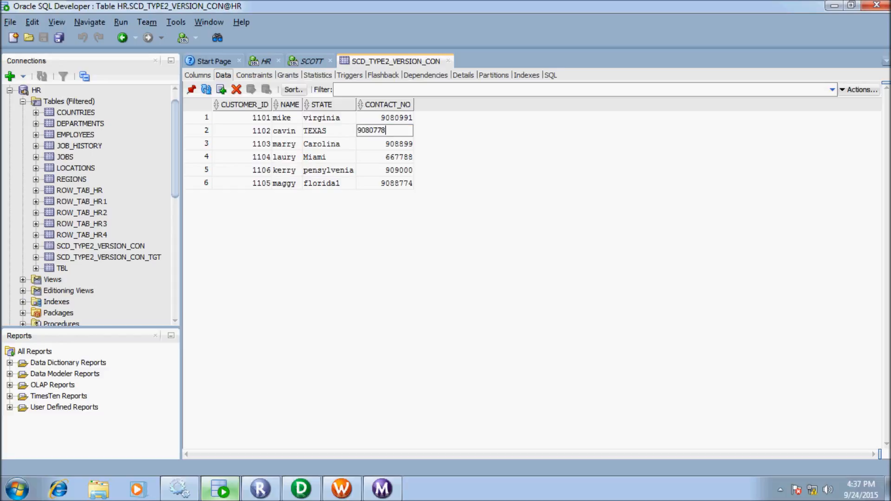
type("6")
key("Return")
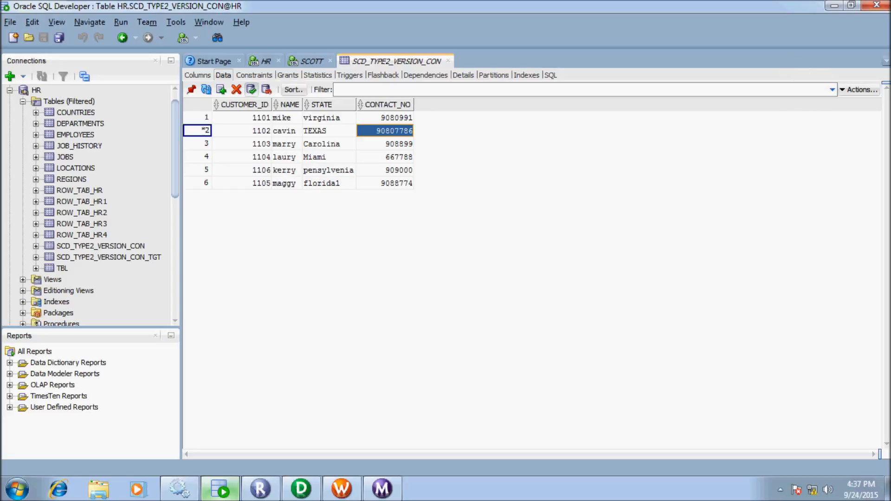
left_click(251, 89)
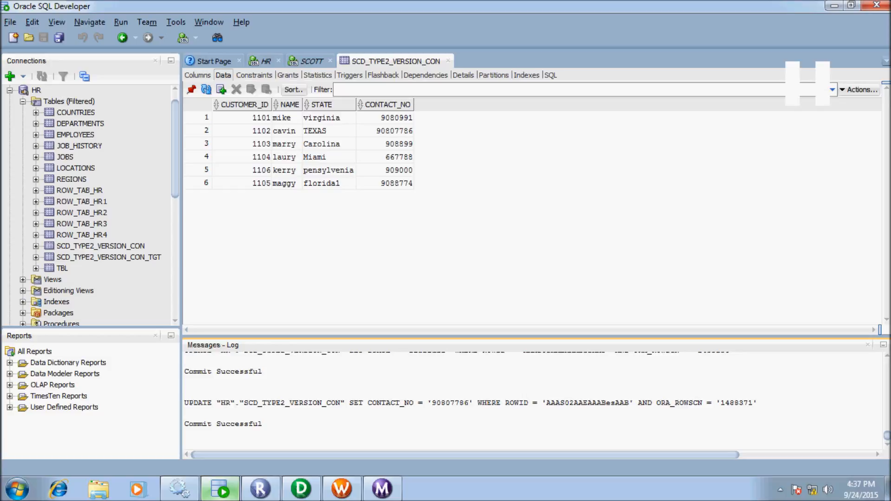
left_click(867, 345)
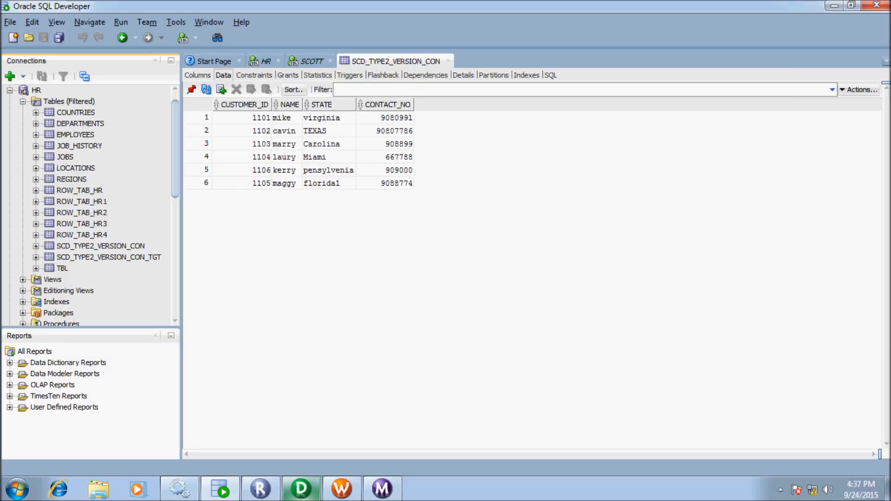
left_click(341, 488)
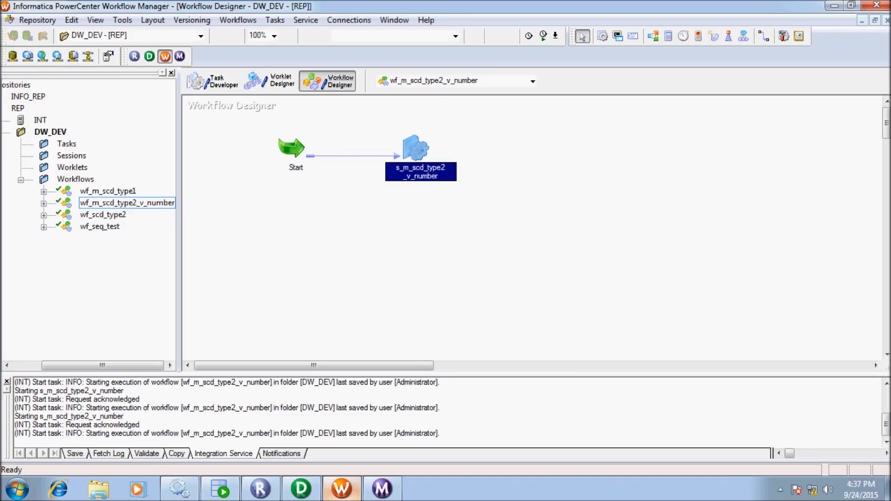
Start the s_m_scd_type2_v_number session again and verify 6 source rows read, 1 target row applied.
right_click(420, 145)
left_click(453, 332)
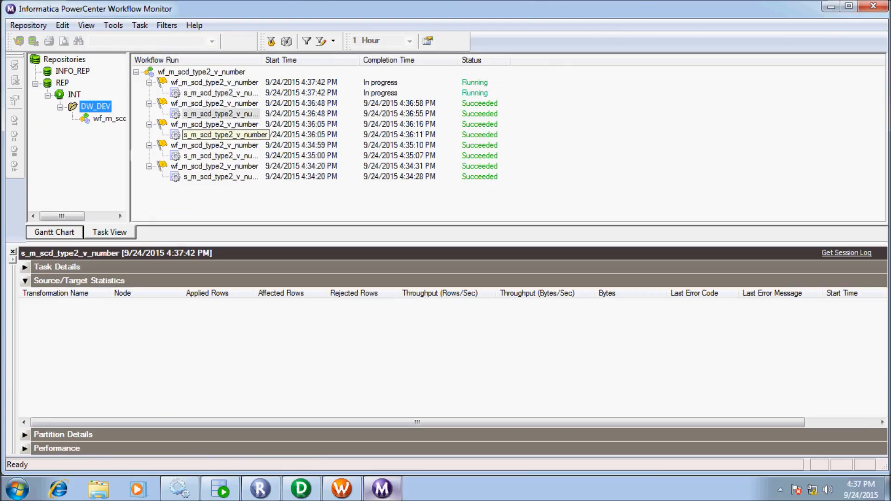
left_click(221, 93)
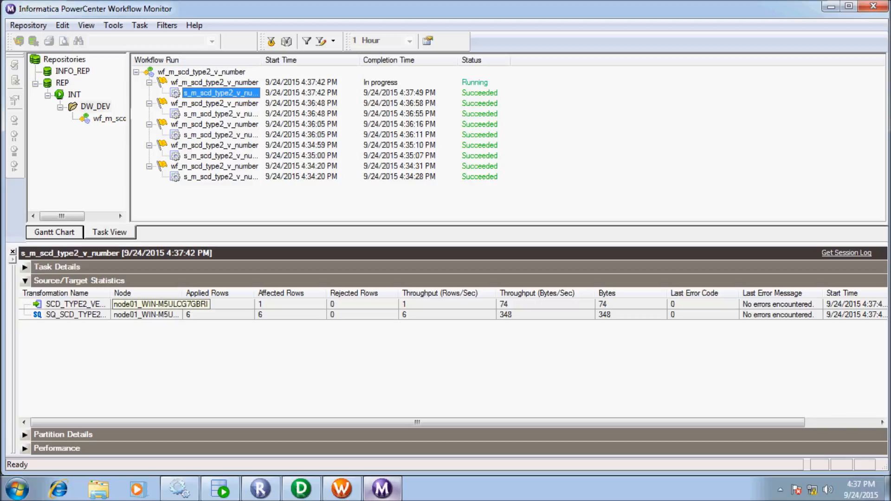
left_click(220, 488)
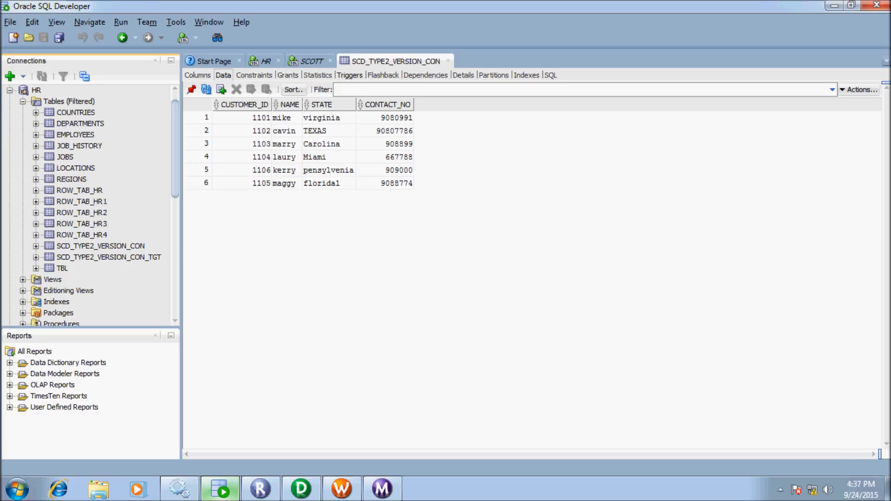
Rerun the SELECT on SCD_TYPE2_VERSION_CON_TGT, now returning 8 rows including SKEY 13.
left_click(266, 61)
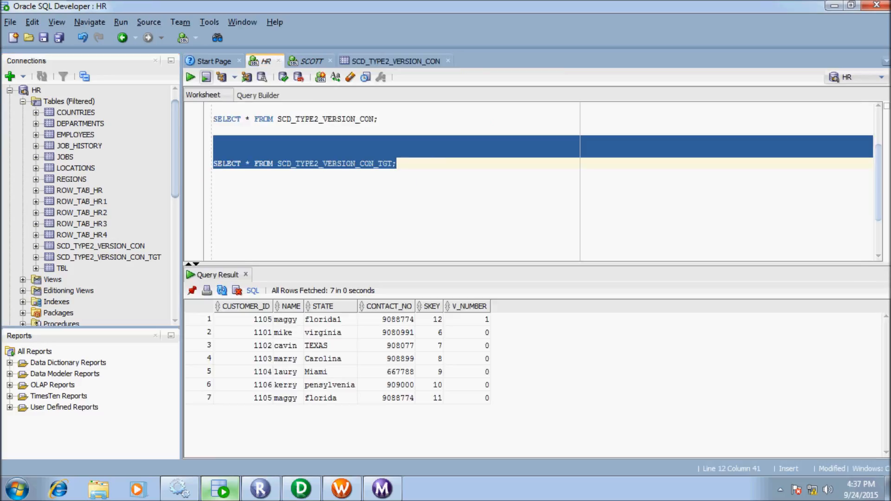
left_click(191, 77)
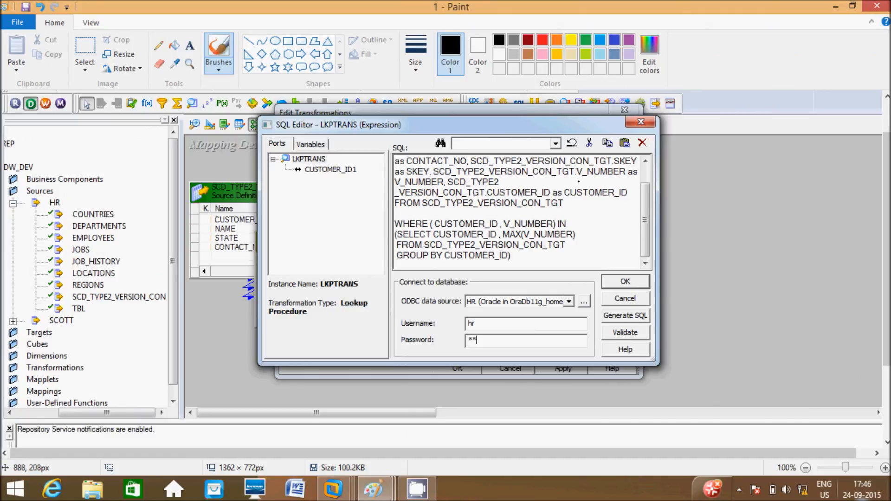
Draw black lines marking the FROM clause, CUSTOMER_ID alias, FROM table name and WHERE clause.
left_click_drag(565, 207, 764, 194)
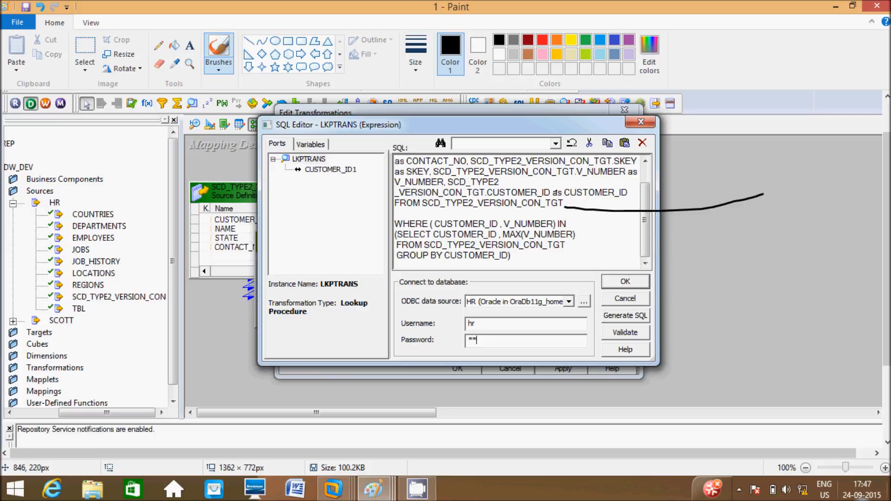
left_click_drag(632, 190, 724, 169)
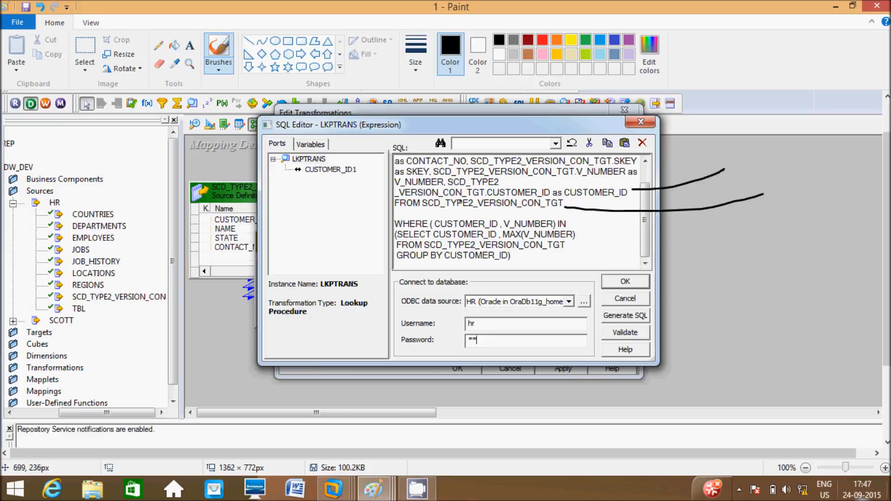
left_click_drag(431, 207, 549, 213)
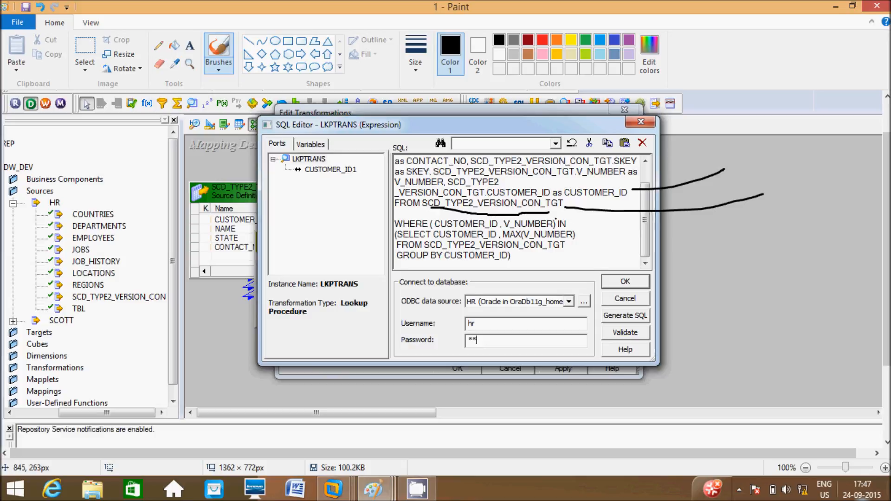
left_click_drag(573, 223, 763, 259)
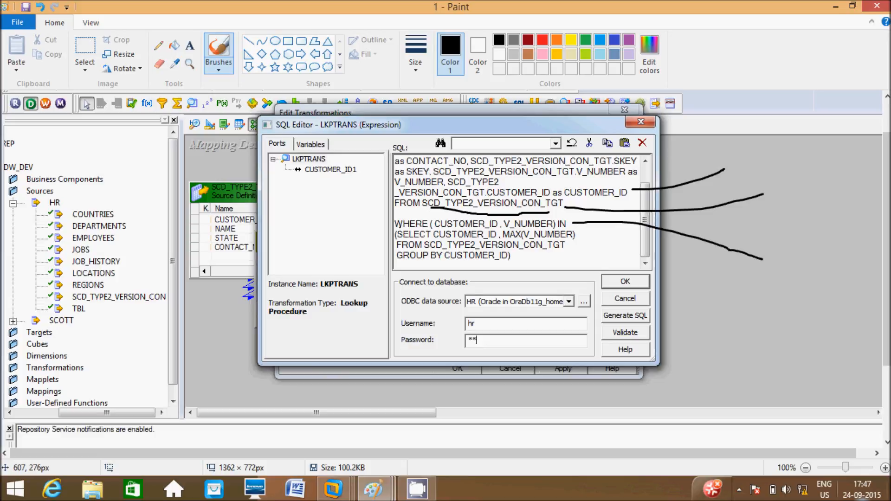
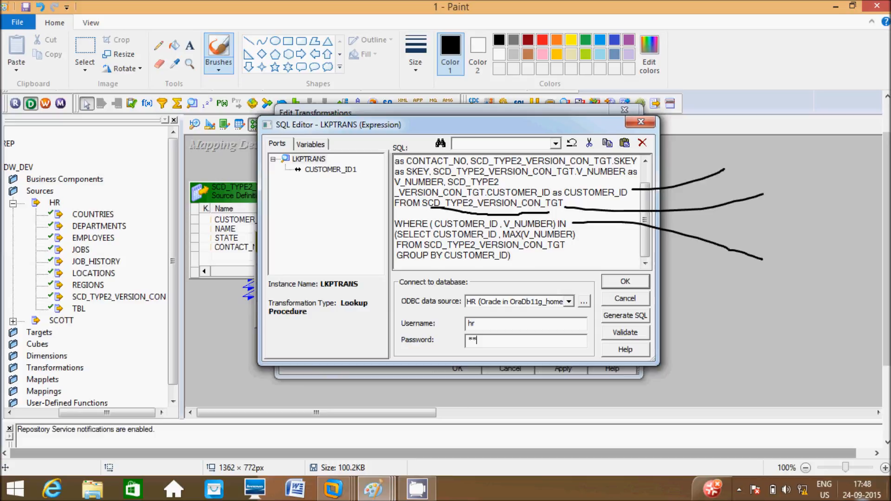
Leave the annotated lookup SQL image and bring up the Windows 7 m_scd_type2_v_number mapping.
mouse_move(333, 488)
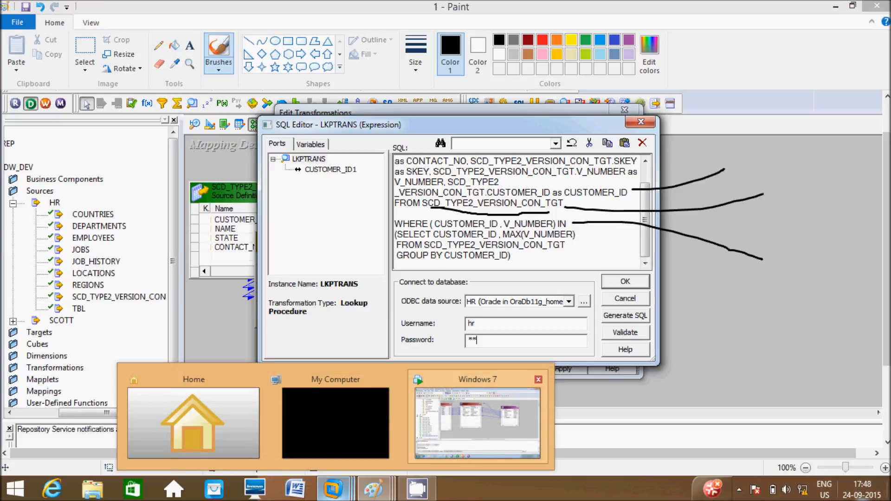
left_click(478, 418)
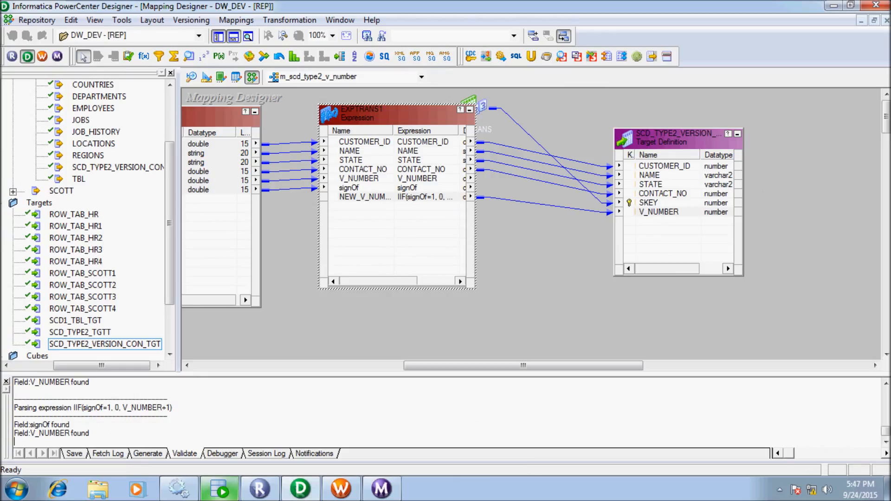
In SQL Developer's target results, point out customer 1105's two rows with V_NUMBER 1 and 0.
left_click(220, 489)
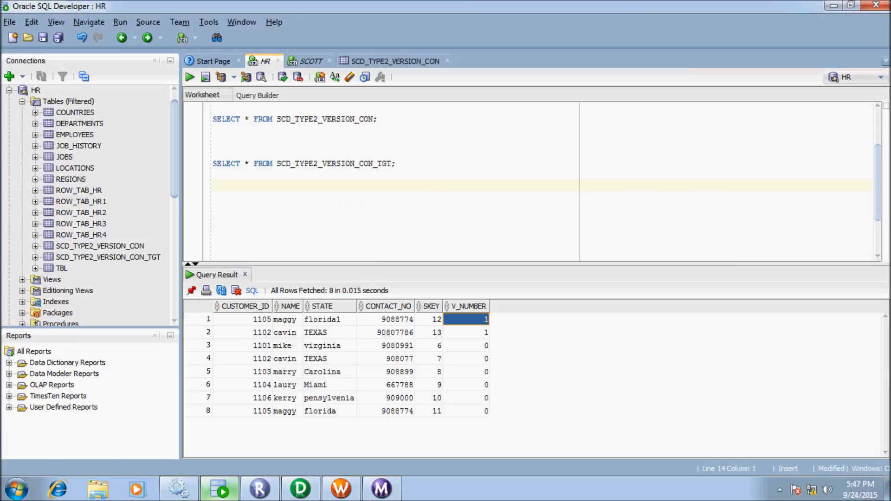
left_click(246, 319)
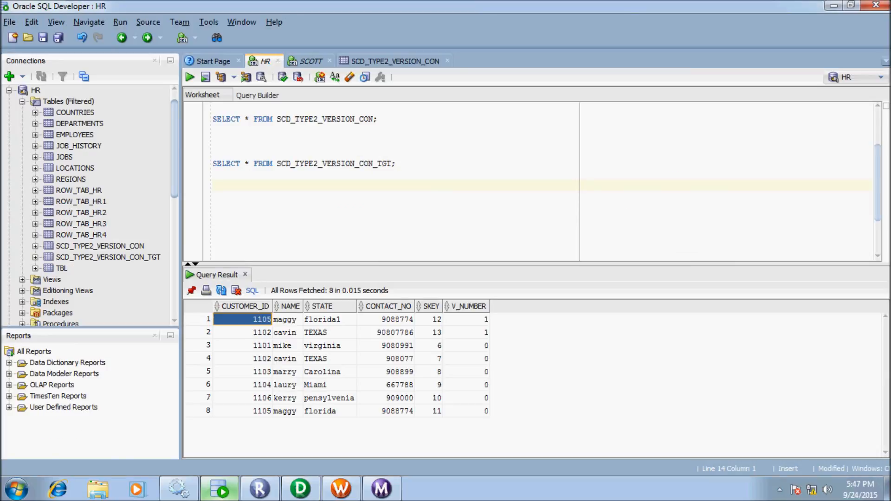
left_click(246, 411)
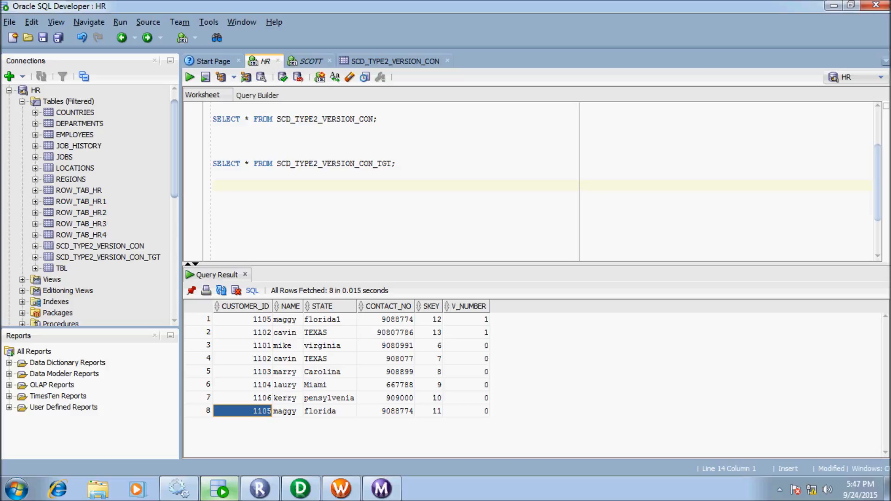
left_click(466, 320)
left_click(466, 411)
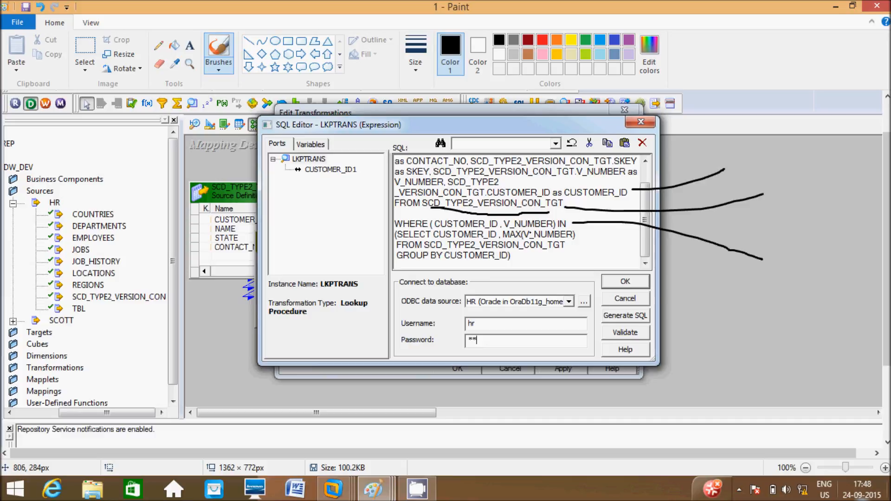
Sketch a '1', a dot and a tick to the right of the CUSTOMER_ID, FROM and WHERE annotations.
mouse_move(783, 161)
left_mouse_down()
mouse_move(810, 151)
mouse_move(795, 140)
mouse_move(783, 163)
mouse_move(797, 226)
left_mouse_up()
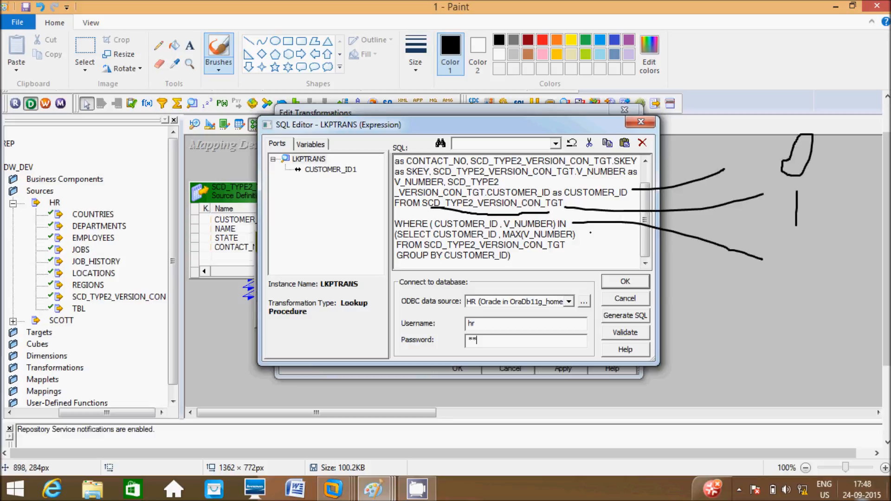
left_click(804, 190)
left_click_drag(811, 197, 845, 171)
On the signOf expression image, circle the ISNULL(SKEY) condition and underline STATE.
mouse_move(374, 489)
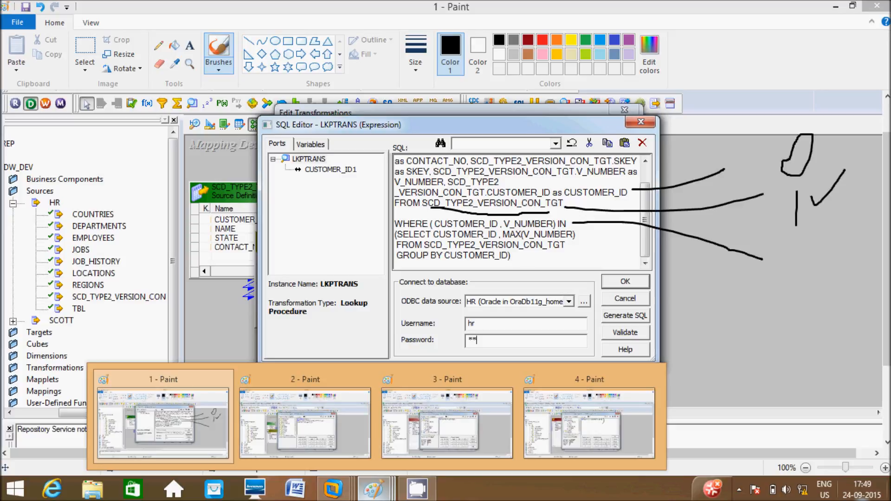
left_click(305, 422)
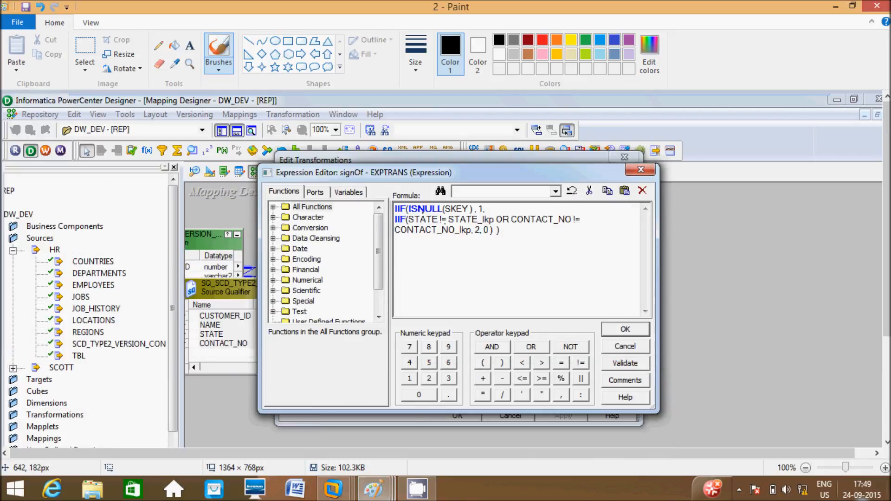
left_click_drag(485, 207, 524, 175)
mouse_move(459, 204)
left_mouse_down()
mouse_move(416, 188)
mouse_move(378, 213)
mouse_move(392, 218)
left_mouse_up()
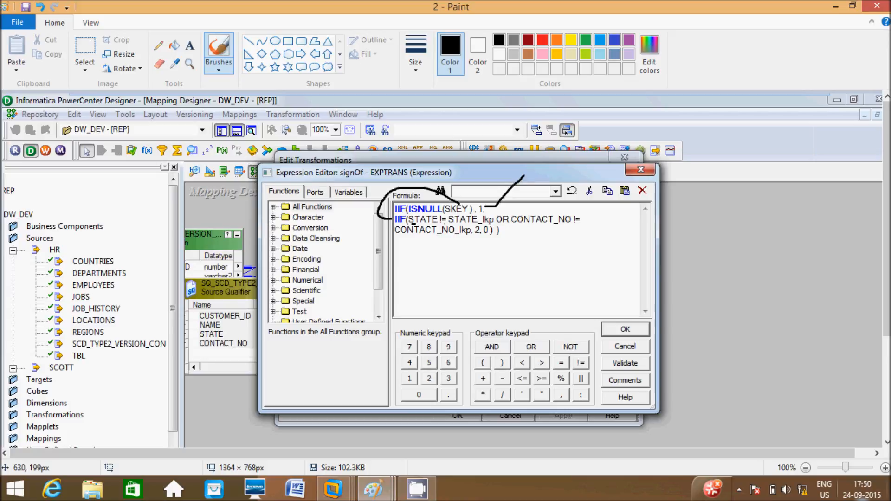
left_click_drag(414, 225, 431, 219)
Draw strokes from the second IIF to the 2, 0 results, then show the filter-condition image.
mouse_move(476, 238)
left_mouse_down()
mouse_move(471, 279)
mouse_move(498, 303)
left_mouse_up()
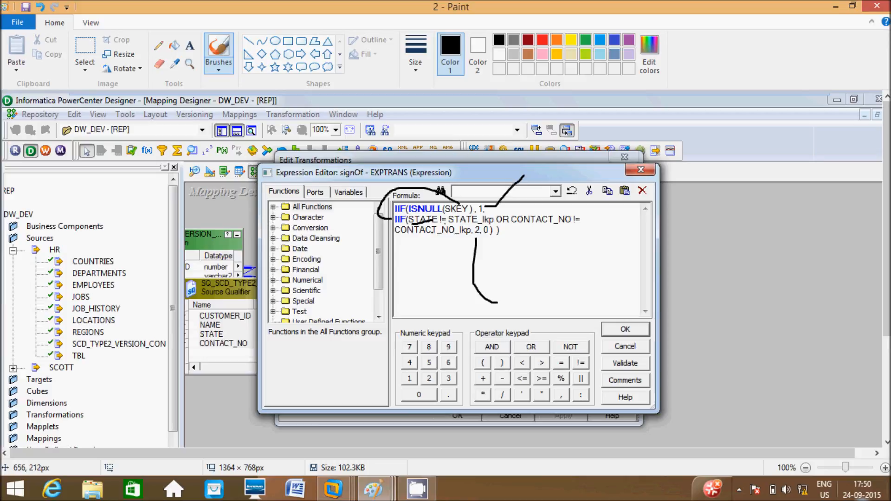
left_click_drag(487, 234, 554, 271)
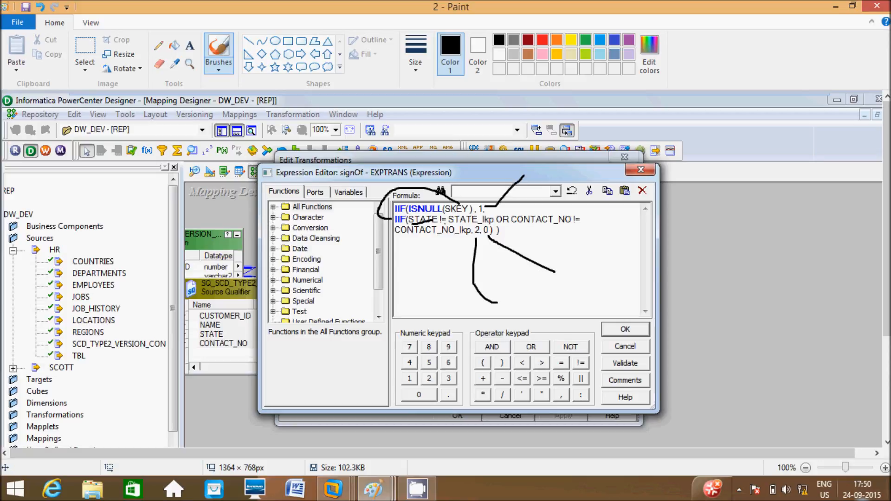
left_click(373, 488)
left_click(446, 422)
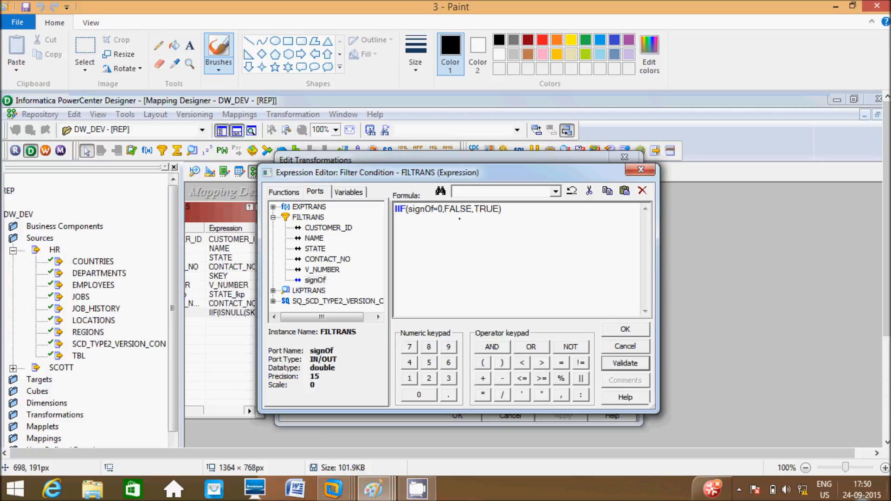
Underline signOf=0,FALSE in IIF(signOf=0,FALSE,TRUE), then bring up the NEW_V_NUMBER expression image.
left_click_drag(455, 206, 482, 169)
left_click_drag(438, 215, 480, 216)
left_click(504, 209)
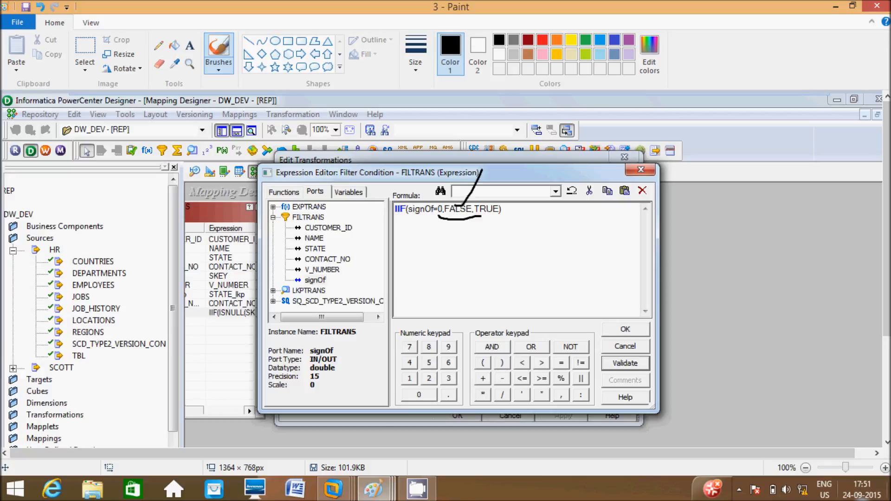
mouse_move(374, 488)
left_click(588, 420)
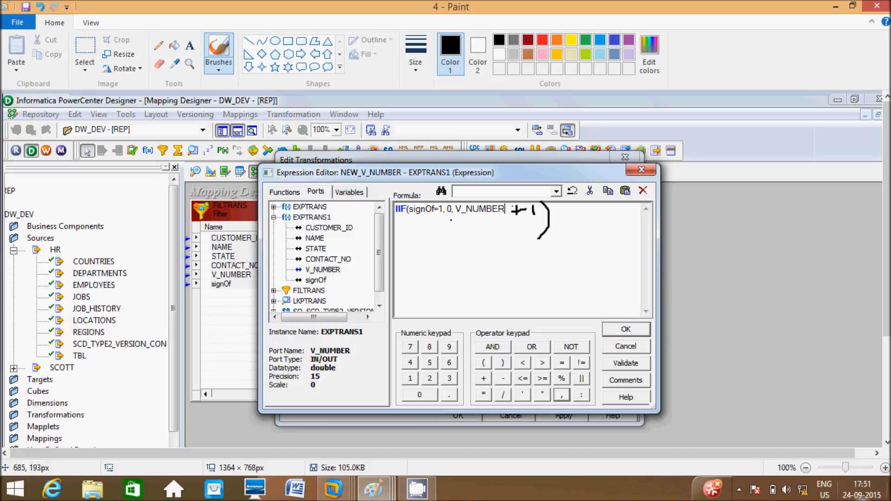
Mark the 0 result with a line down and arc over the formula's start.
left_click(449, 218)
left_click_drag(448, 216, 450, 272)
mouse_move(433, 201)
left_mouse_down()
mouse_move(478, 182)
mouse_move(486, 192)
left_mouse_up()
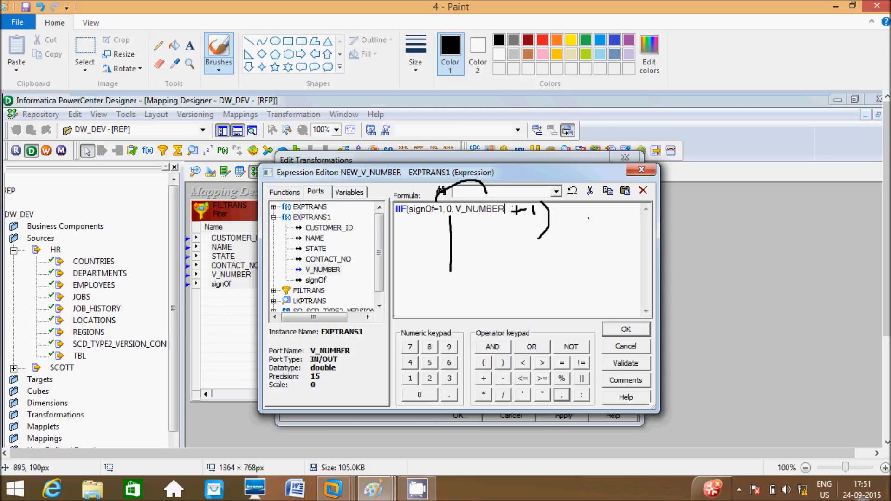
Write a '0—1' version note beside the dialog, then return to the filter-condition image.
mouse_move(681, 205)
left_mouse_down()
mouse_move(718, 217)
mouse_move(744, 204)
left_mouse_up()
mouse_move(762, 232)
left_mouse_down()
mouse_move(774, 191)
mouse_move(815, 204)
left_mouse_up()
mouse_move(742, 241)
left_mouse_down()
mouse_move(745, 259)
mouse_move(752, 248)
mouse_move(739, 239)
left_mouse_up()
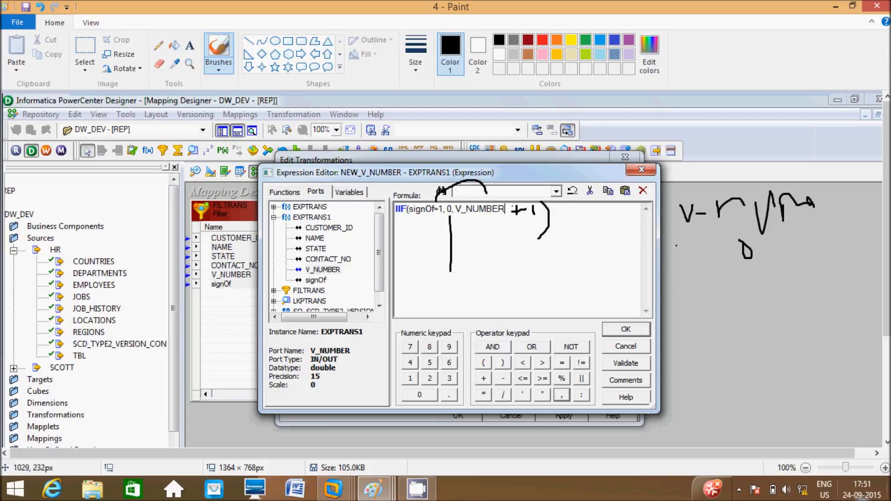
mouse_move(766, 253)
left_mouse_down()
mouse_move(808, 243)
mouse_move(823, 257)
left_mouse_up()
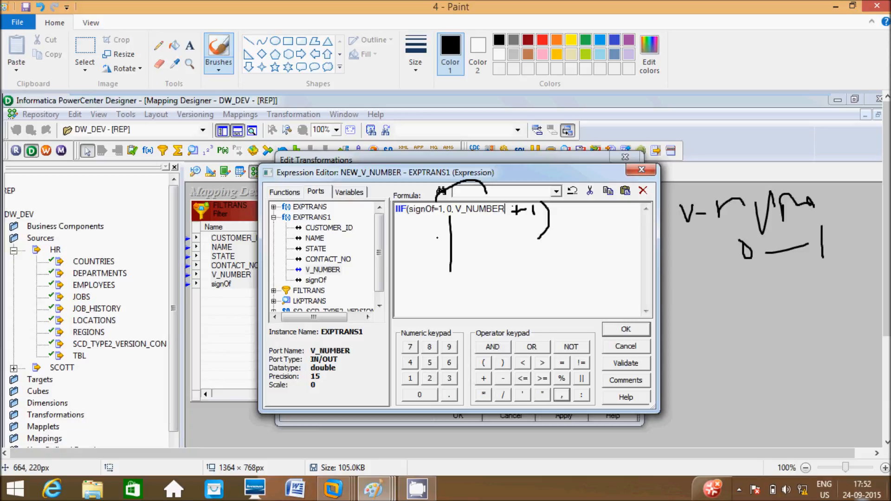
left_click_drag(365, 168, 426, 82)
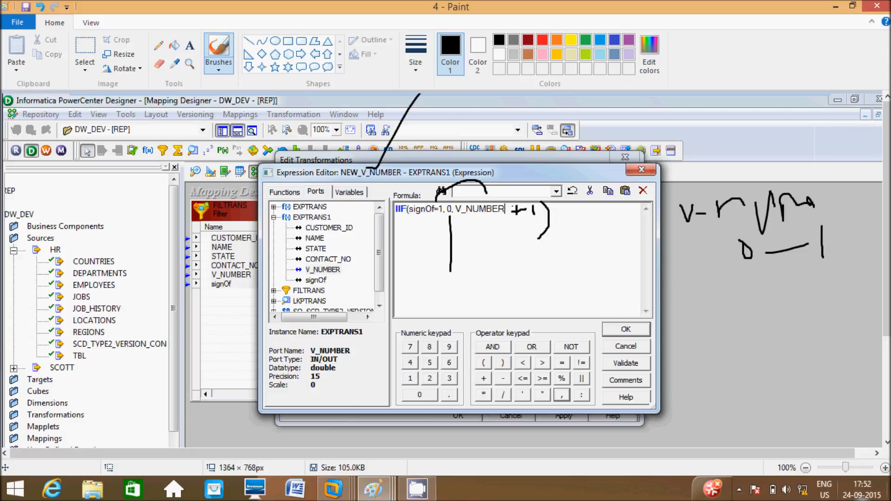
mouse_move(373, 488)
left_click(449, 417)
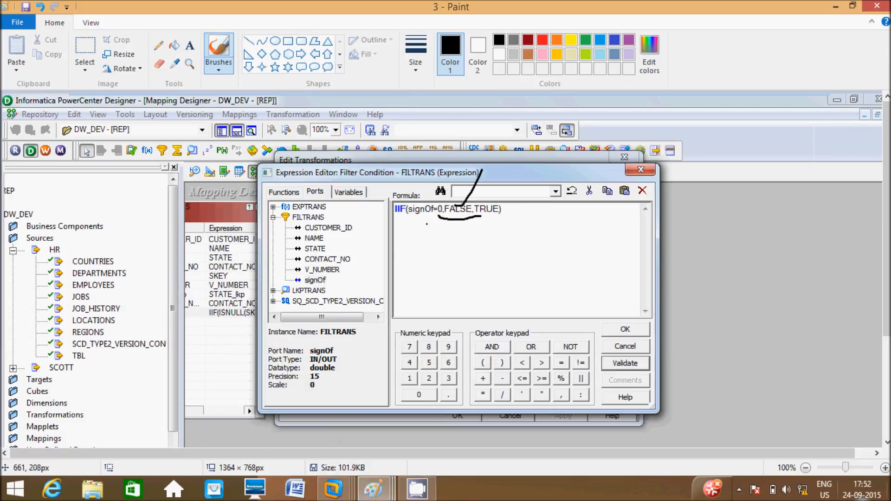
Draw a line up from the signOf name in the expression image.
left_click(374, 489)
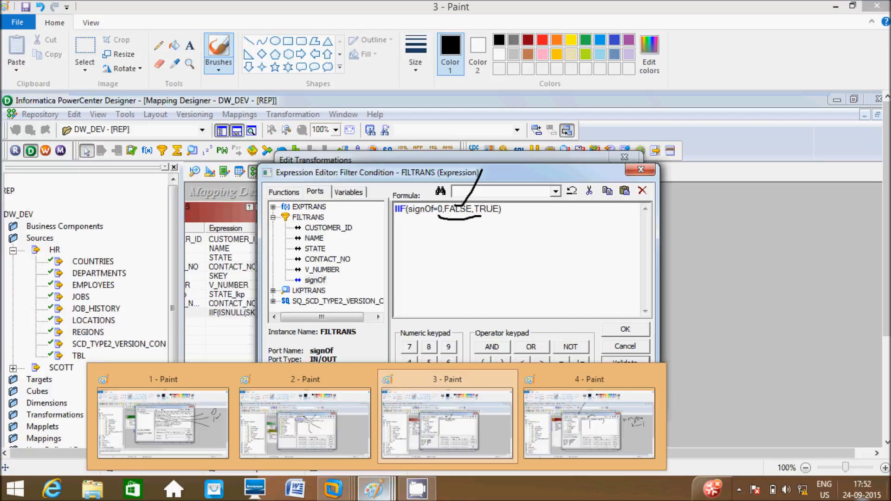
left_click(362, 406)
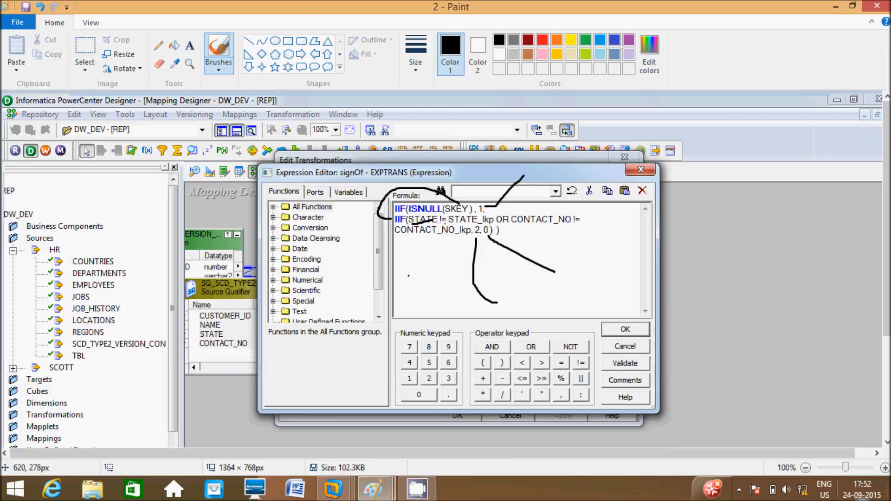
left_click_drag(346, 169, 379, 130)
Underline SKEY and V_NUMBER in the lookup SQL override select list.
mouse_move(373, 489)
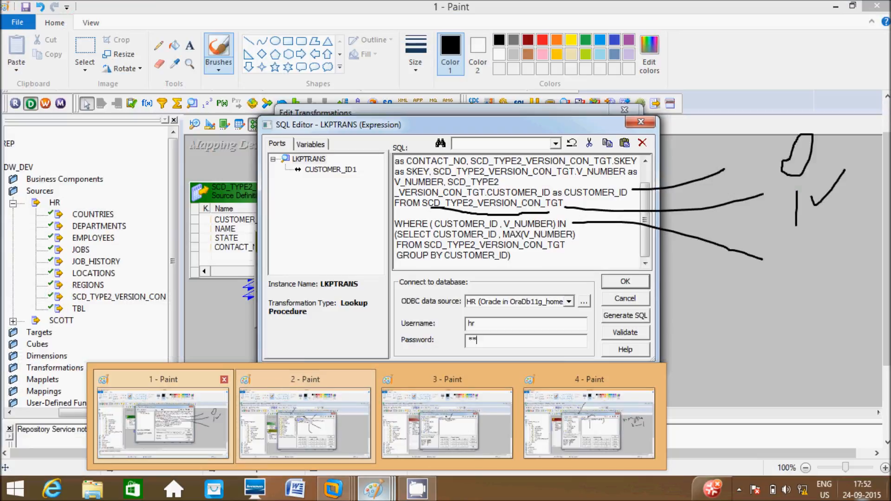
left_click(163, 420)
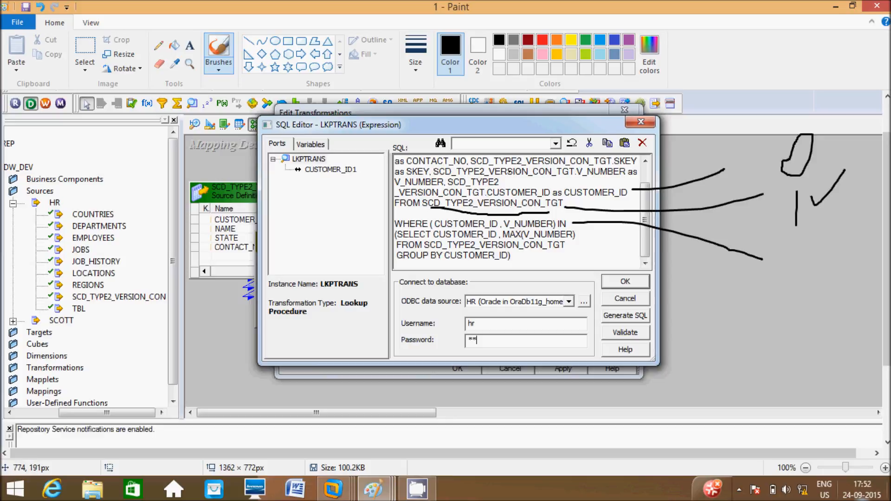
left_click_drag(556, 179, 628, 164)
left_click_drag(575, 181, 600, 180)
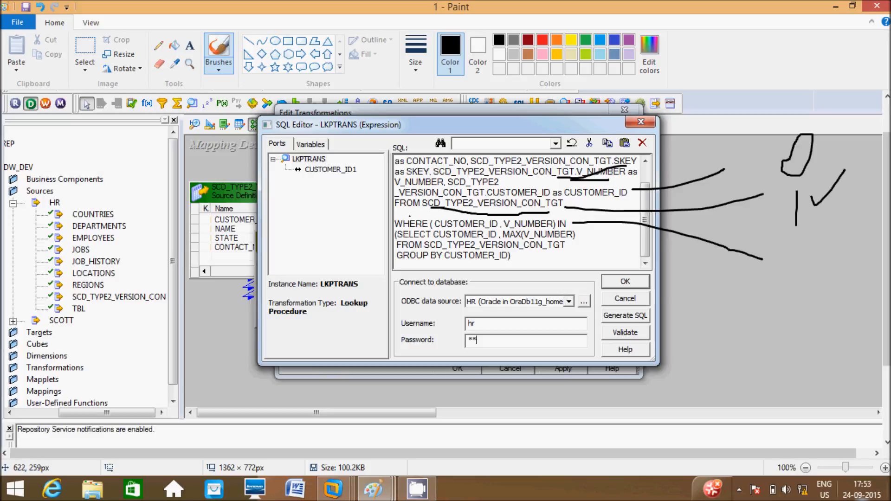